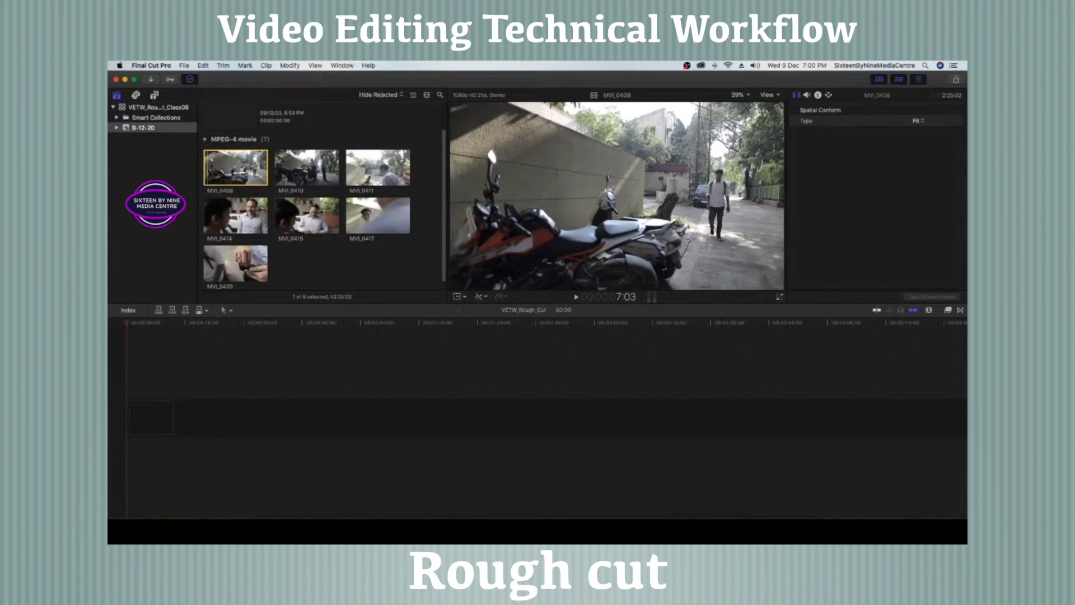
# Look over the library properties, the 9-12-20 event, the VETW_Rough_Cut project and the first MPEG-4 clips.
pyautogui.click(285, 177)
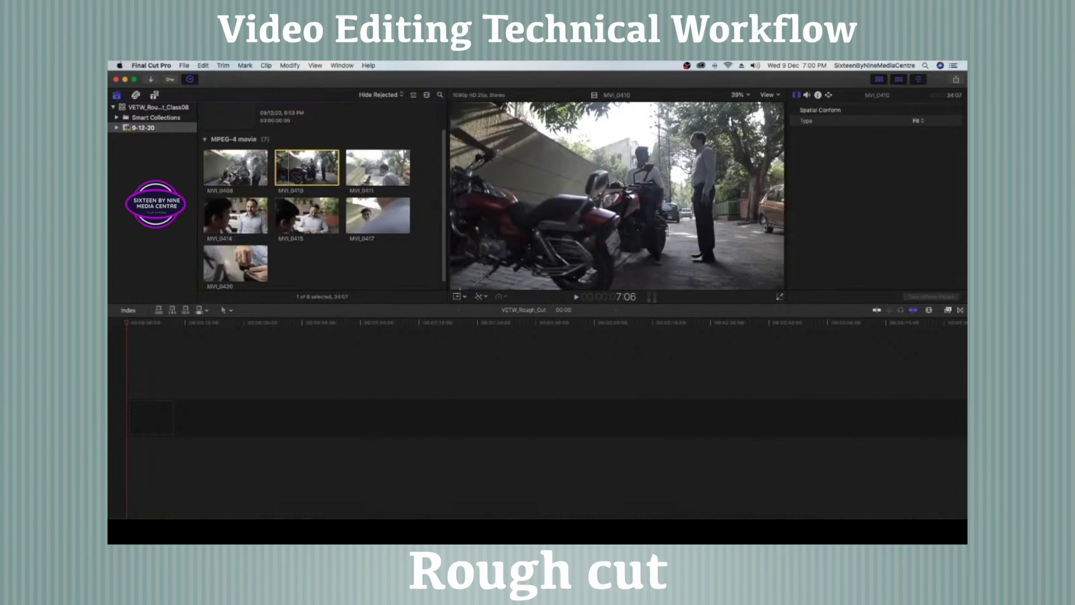
pyautogui.click(146, 108)
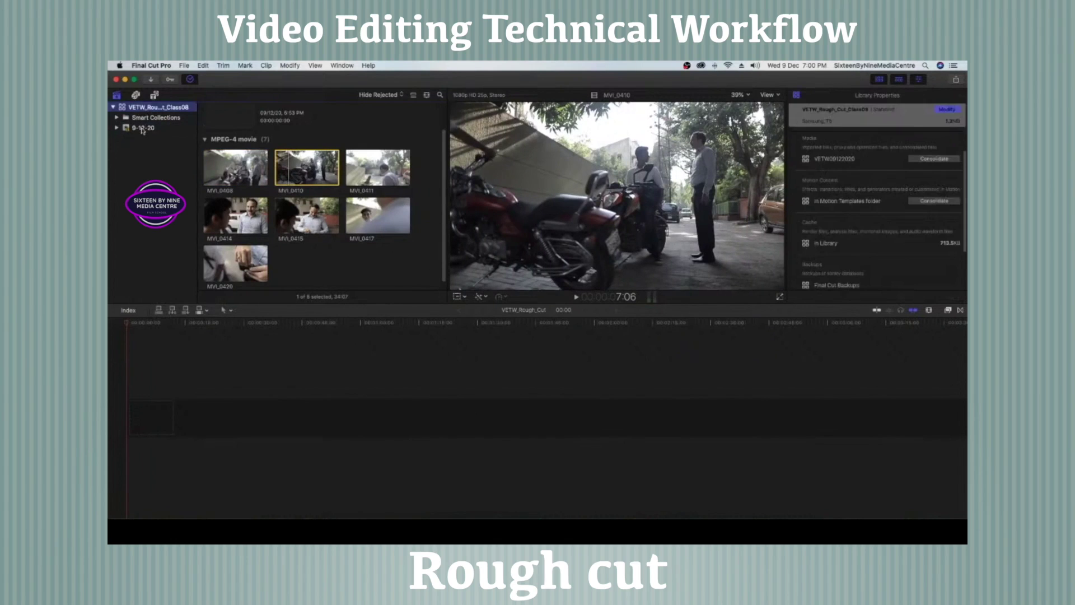
pyautogui.click(143, 129)
pyautogui.scroll(2, 312, 159)
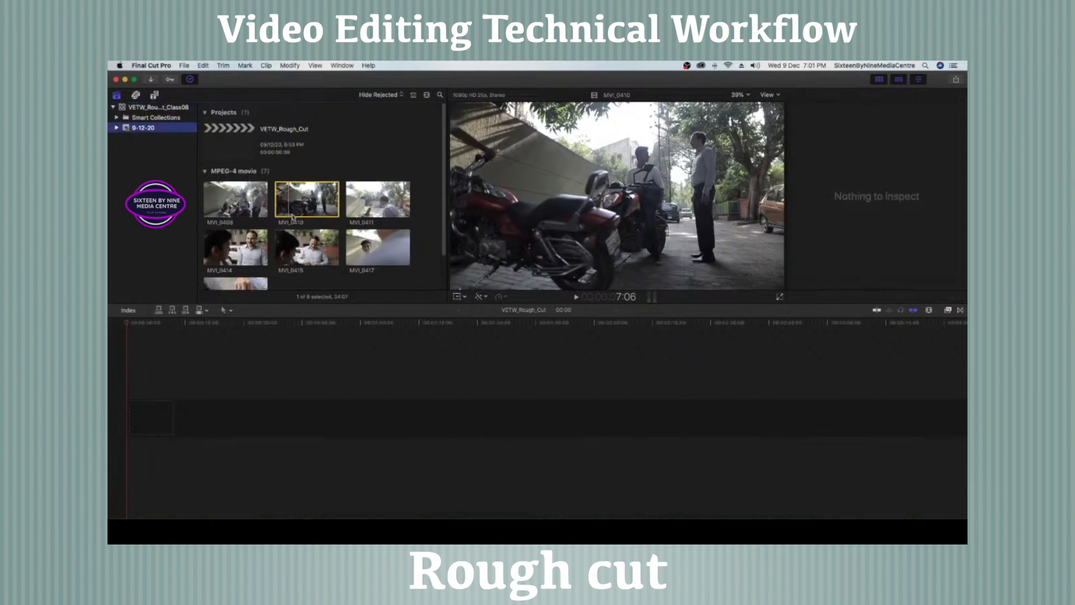
pyautogui.click(242, 154)
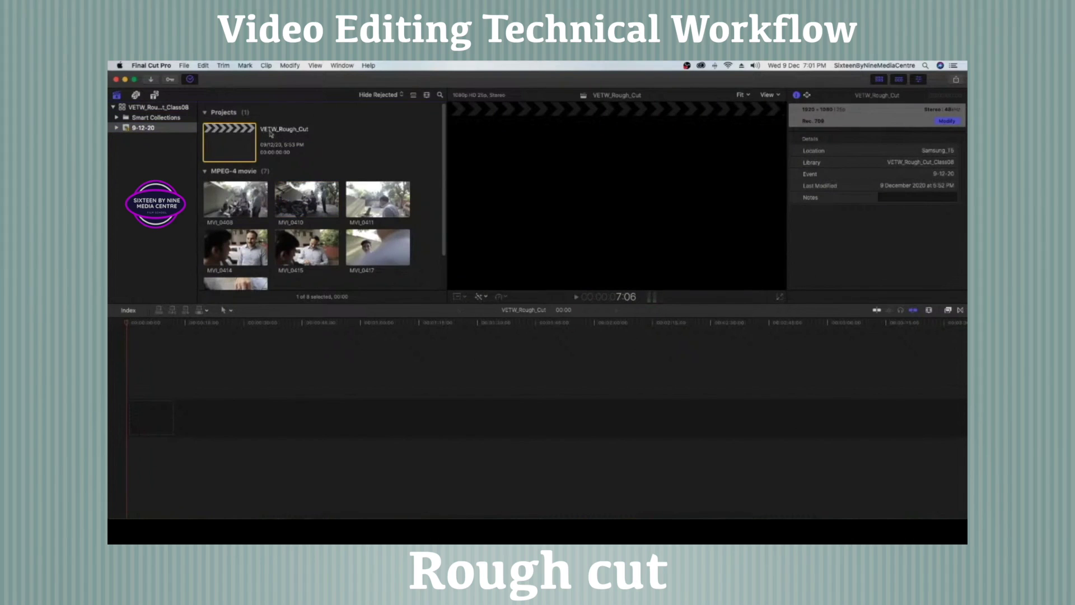
pyautogui.scroll(-3, 250, 244)
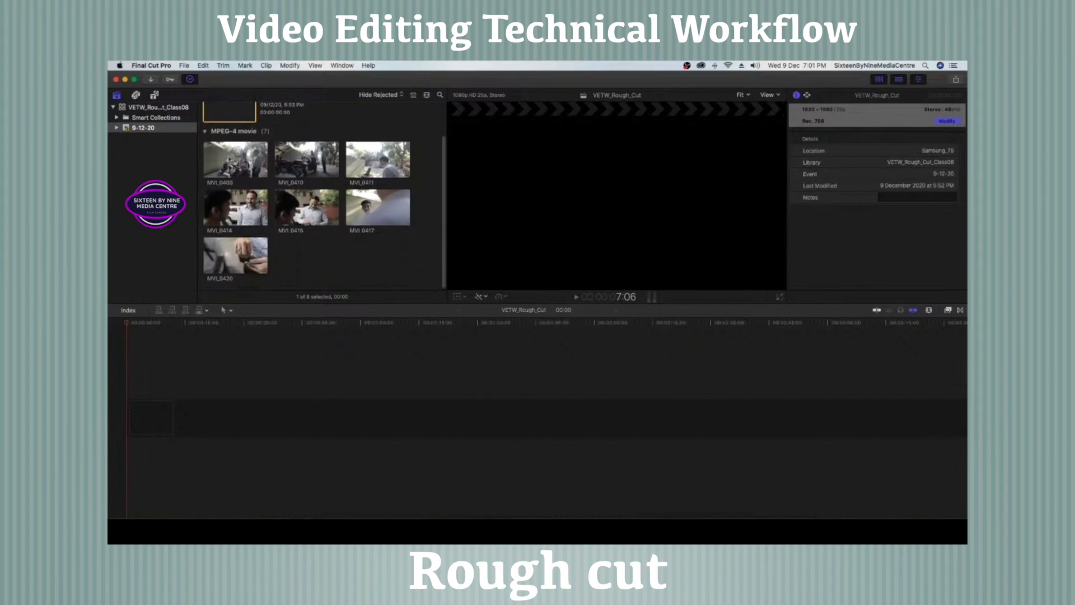
pyautogui.click(226, 162)
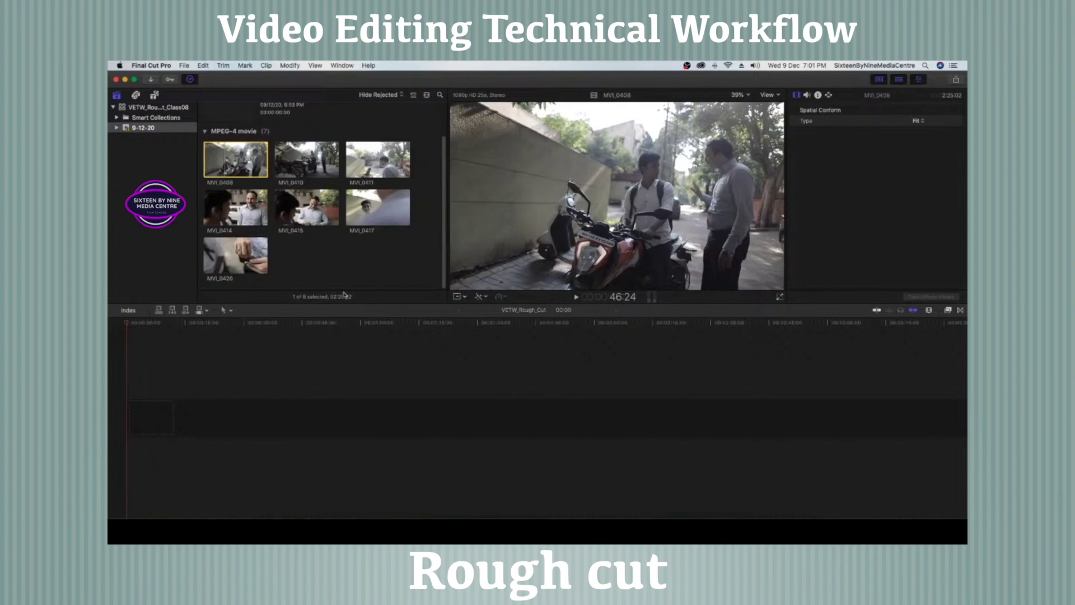
pyautogui.scroll(2, 335, 288)
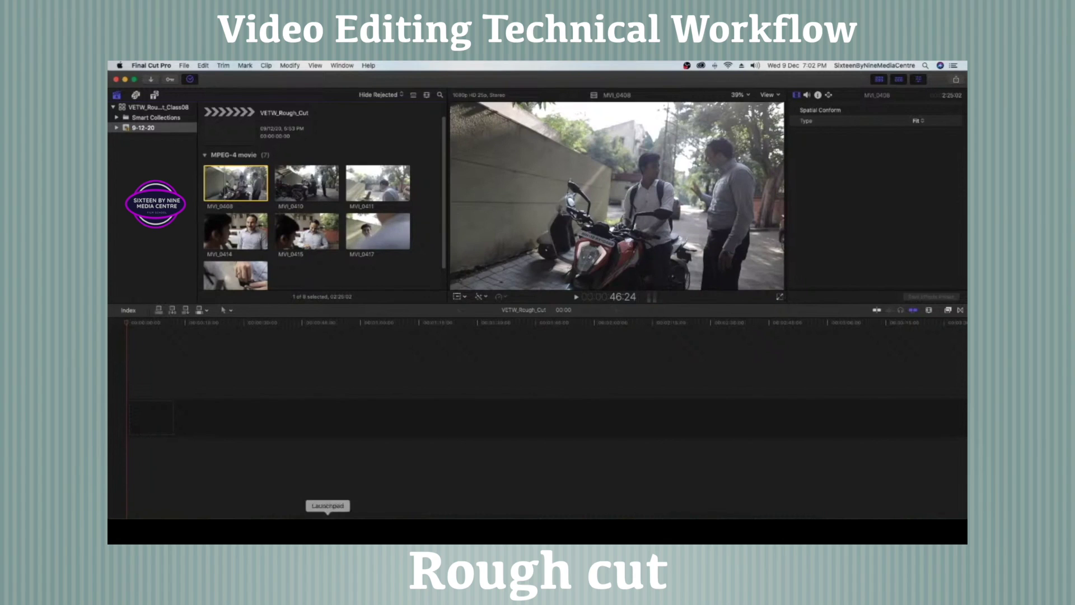
# Skim the first MPEG-4 clip to preview its content and cue it at its beginning.
pyautogui.click(336, 529)
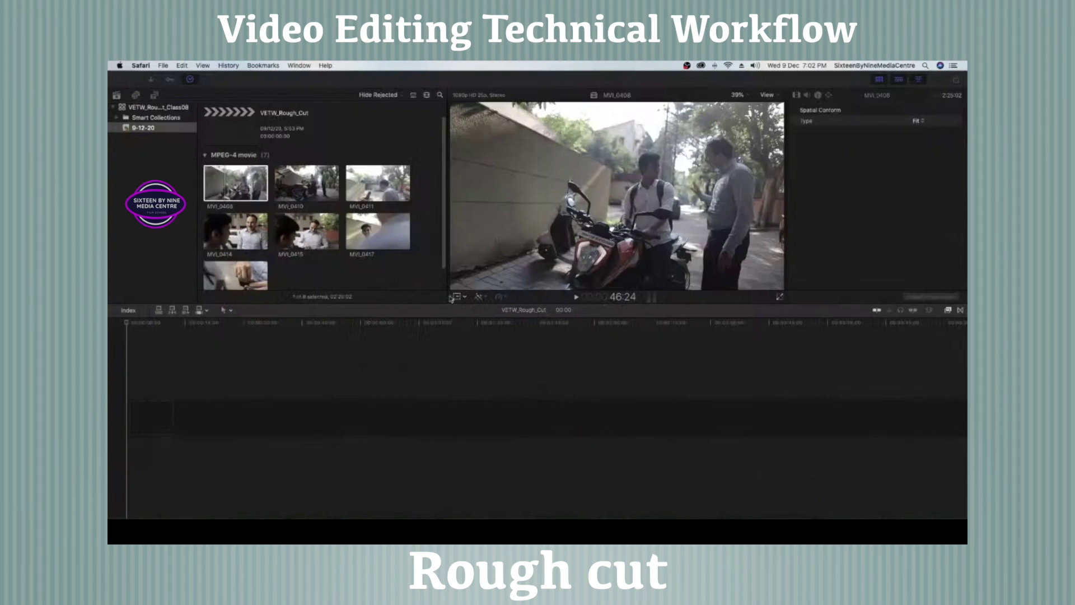
pyautogui.click(212, 187)
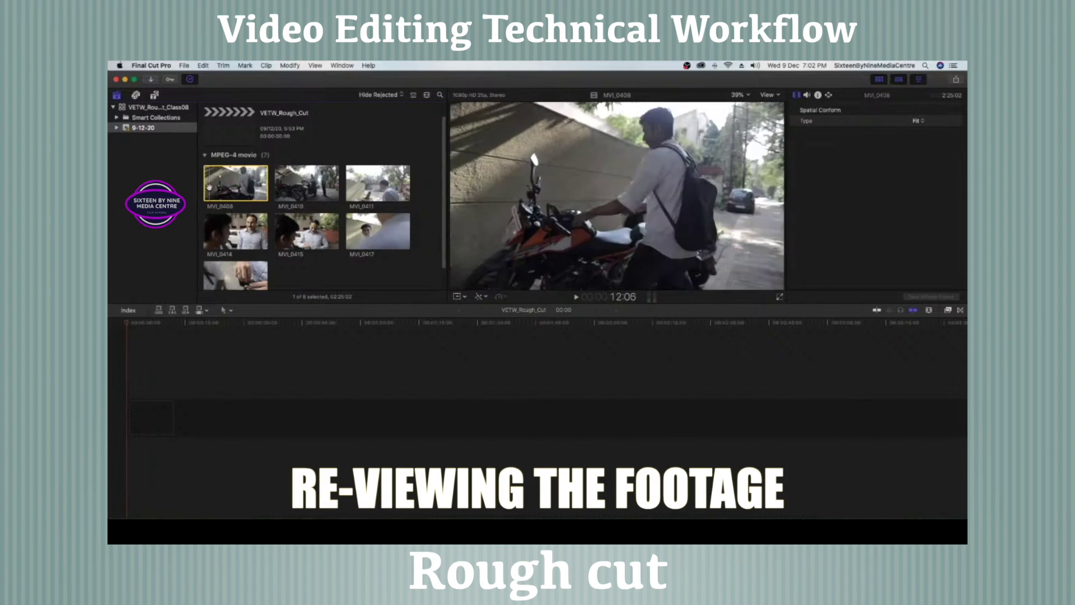
pyautogui.press('Home')
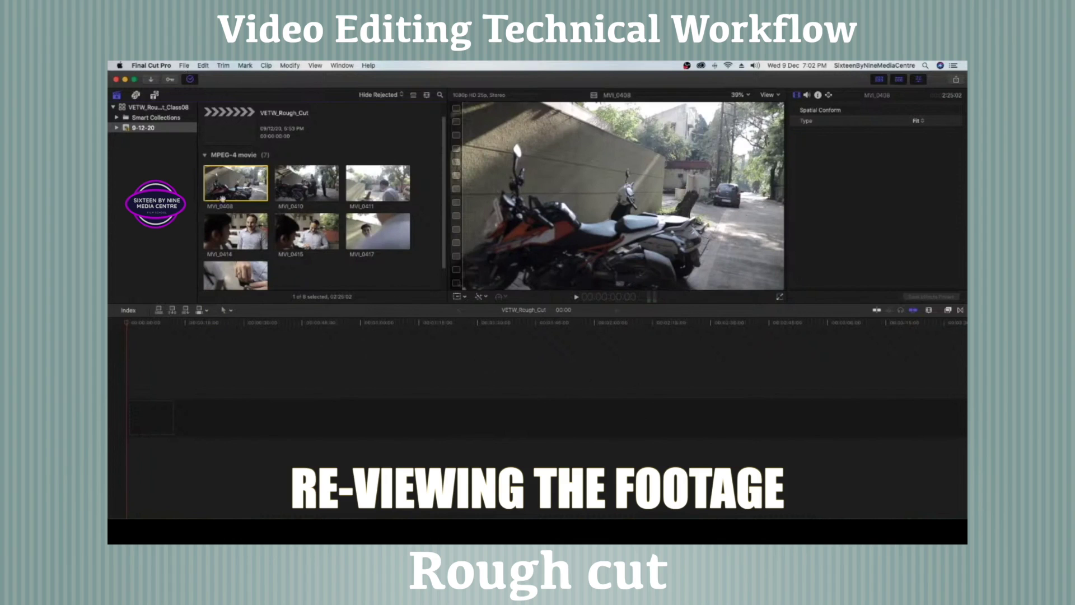
pyautogui.press('space')
pyautogui.click(249, 191)
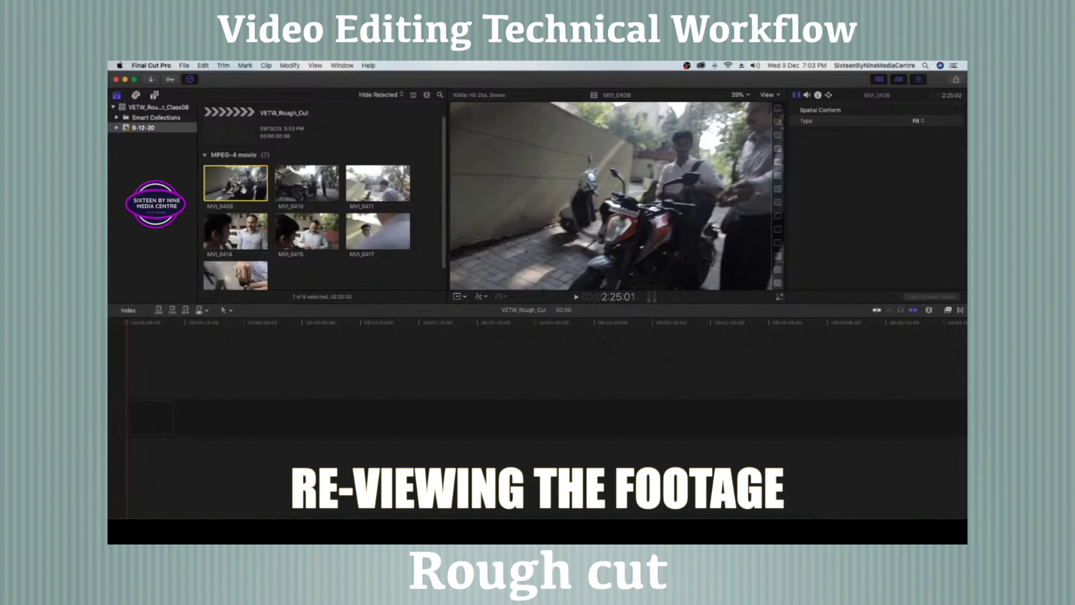
pyautogui.click(234, 189)
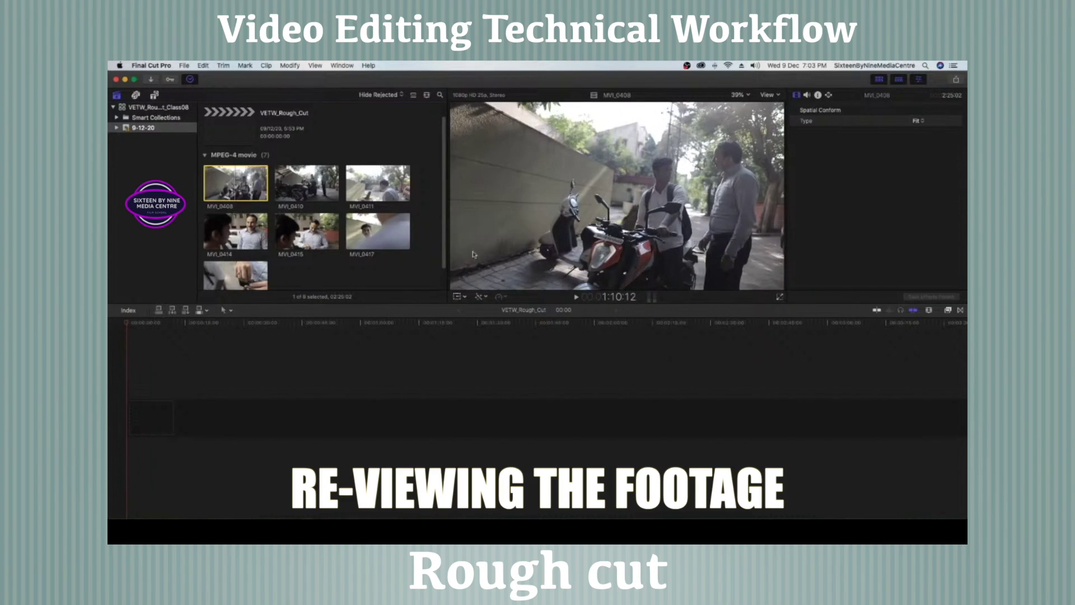
pyautogui.click(242, 182)
pyautogui.click(244, 182)
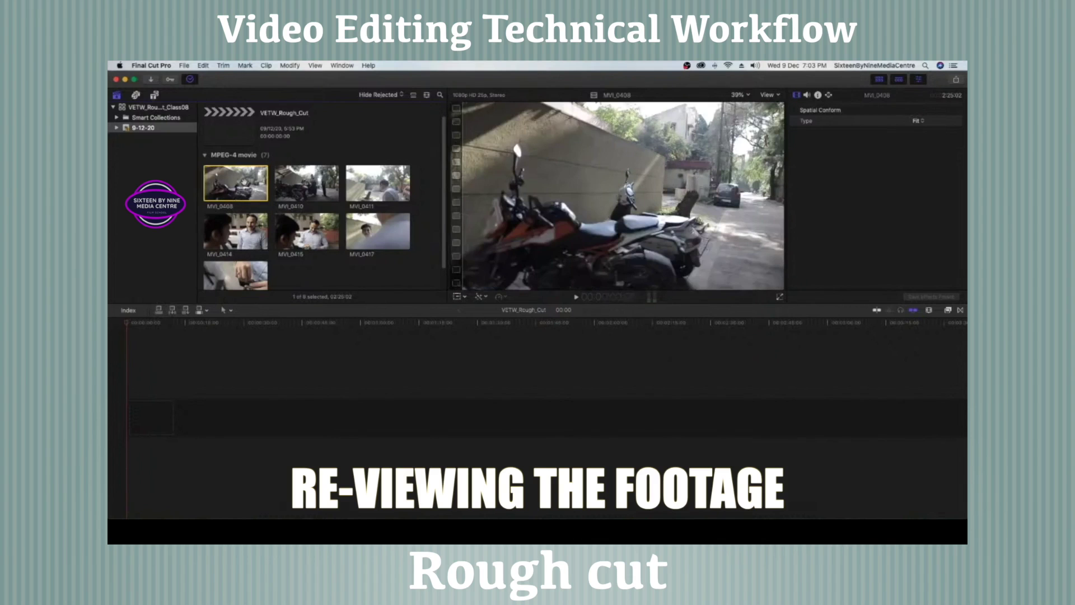
# Play the first clip from its start, pausing at intervals, until about 2:16 to review the wide shot.
pyautogui.press('space')
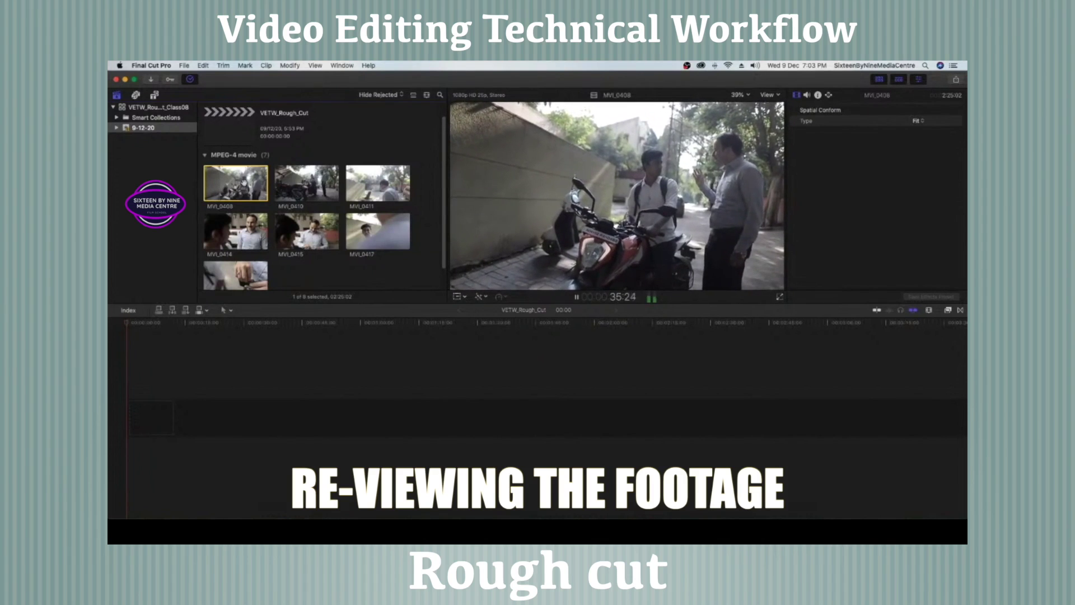
pyautogui.press('space')
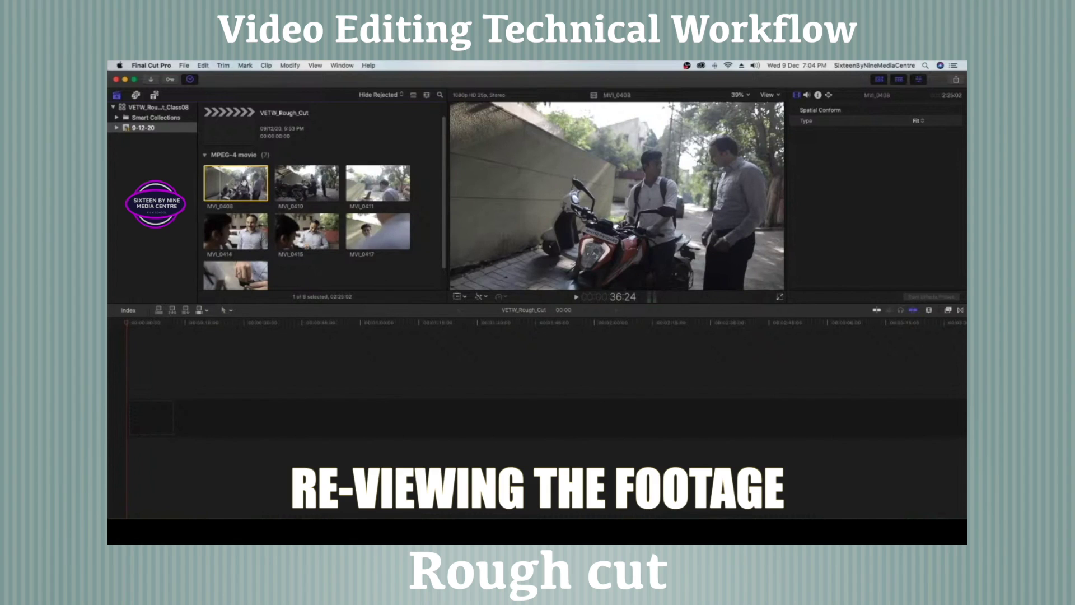
pyautogui.press('space')
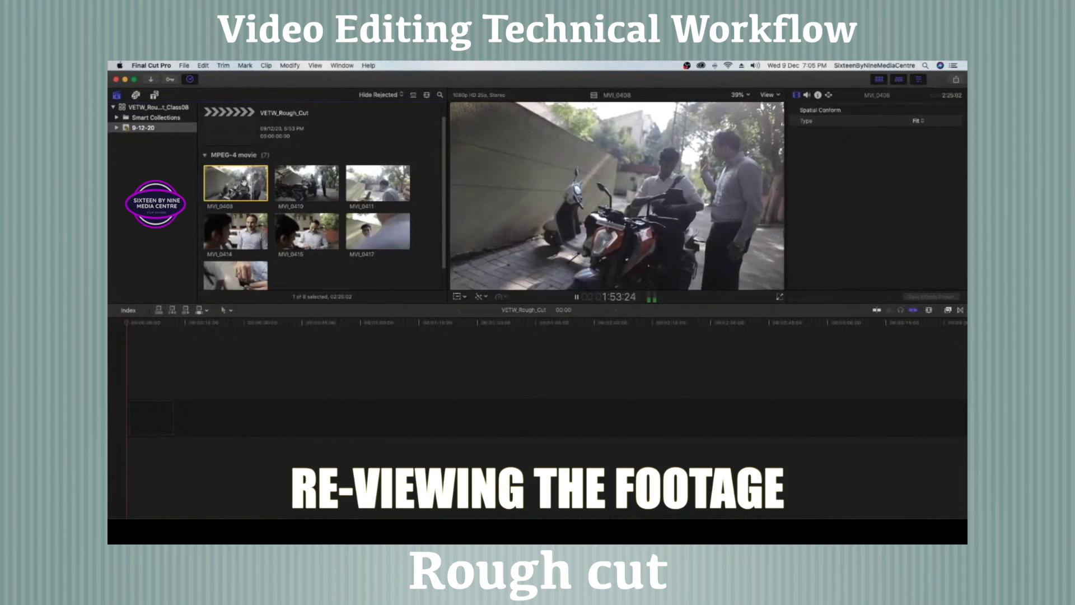
pyautogui.press('space')
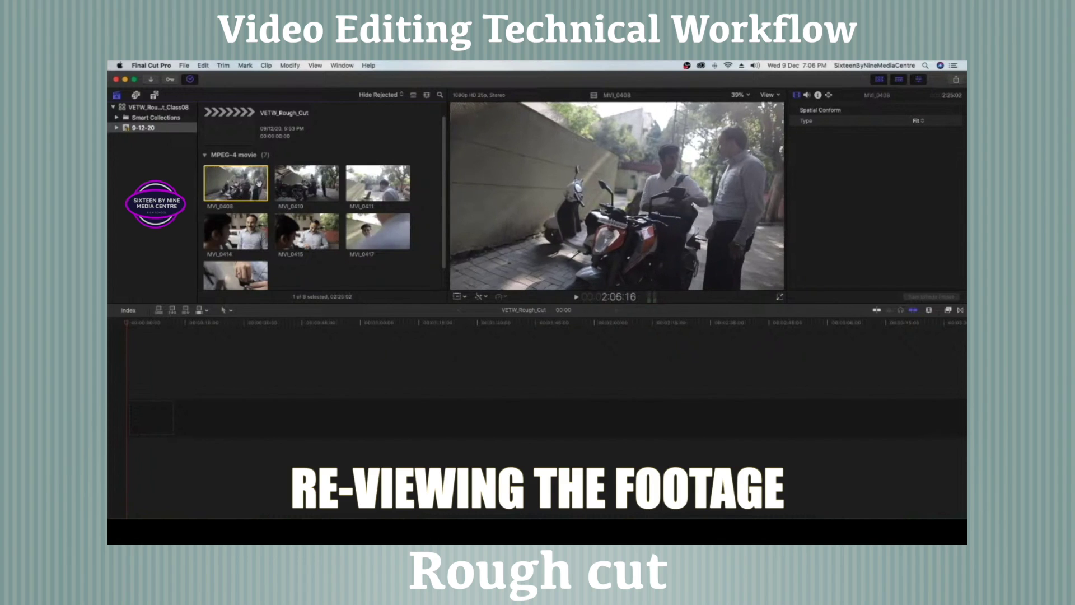
pyautogui.press('space')
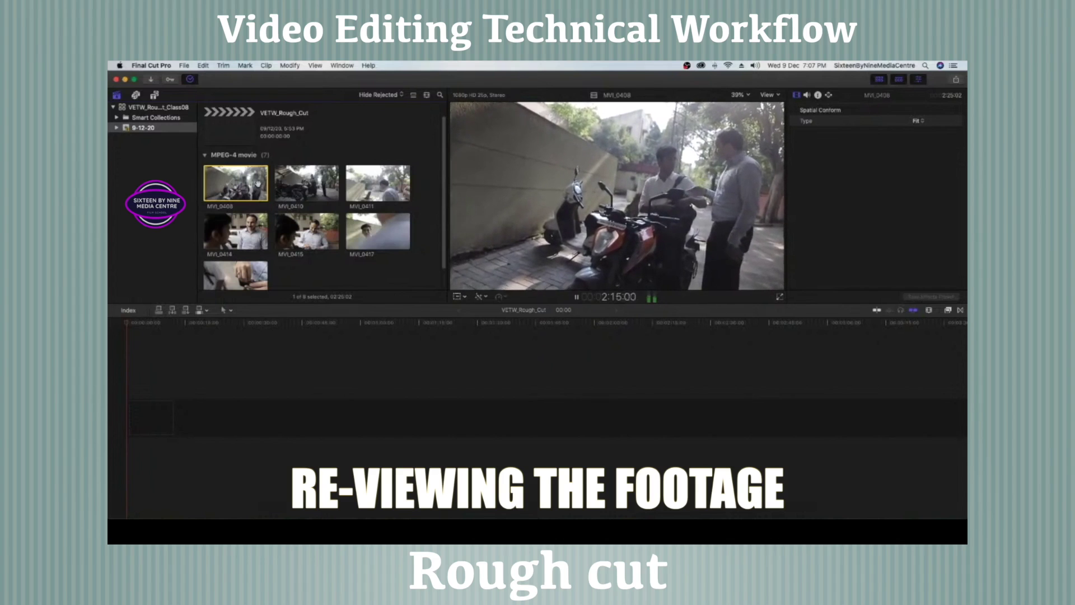
pyautogui.press('space')
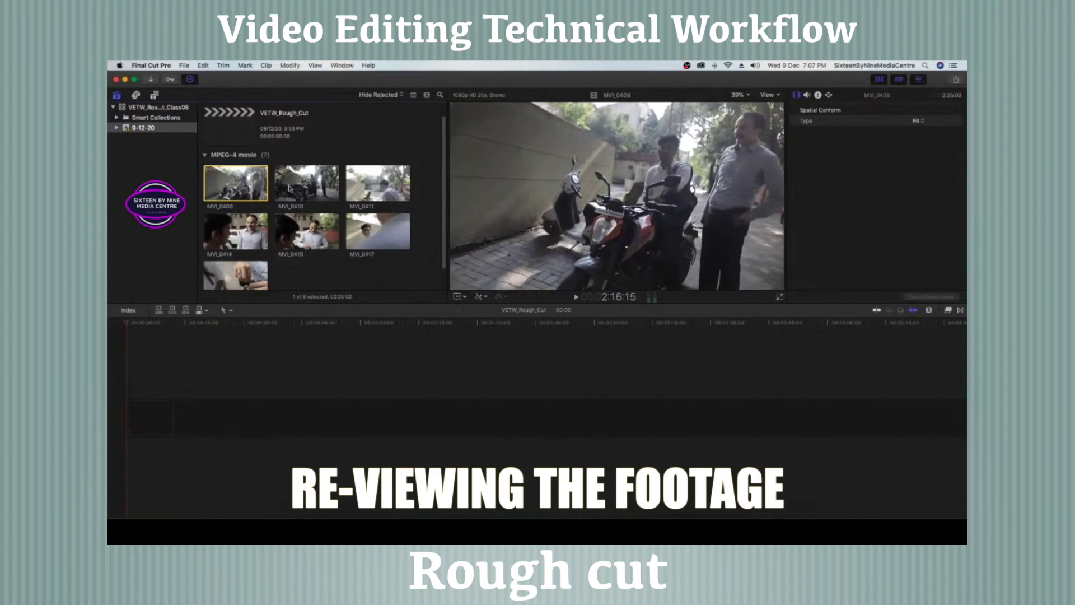
# Review clip MVI_0410 from its start, pausing partway and resuming towards its end.
pyautogui.click(278, 187)
pyautogui.press('space')
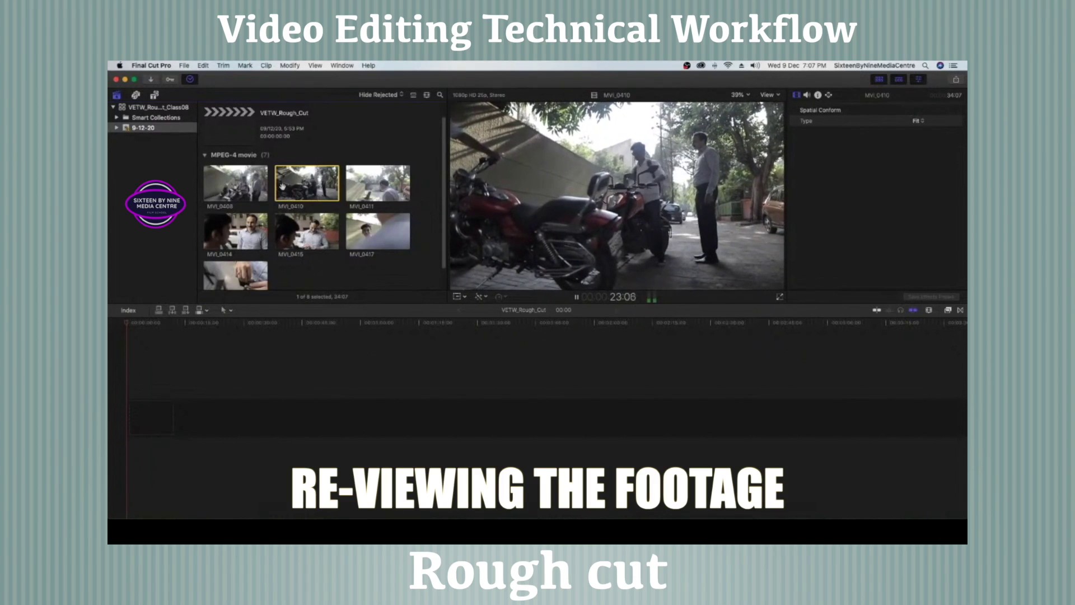
pyautogui.press('space')
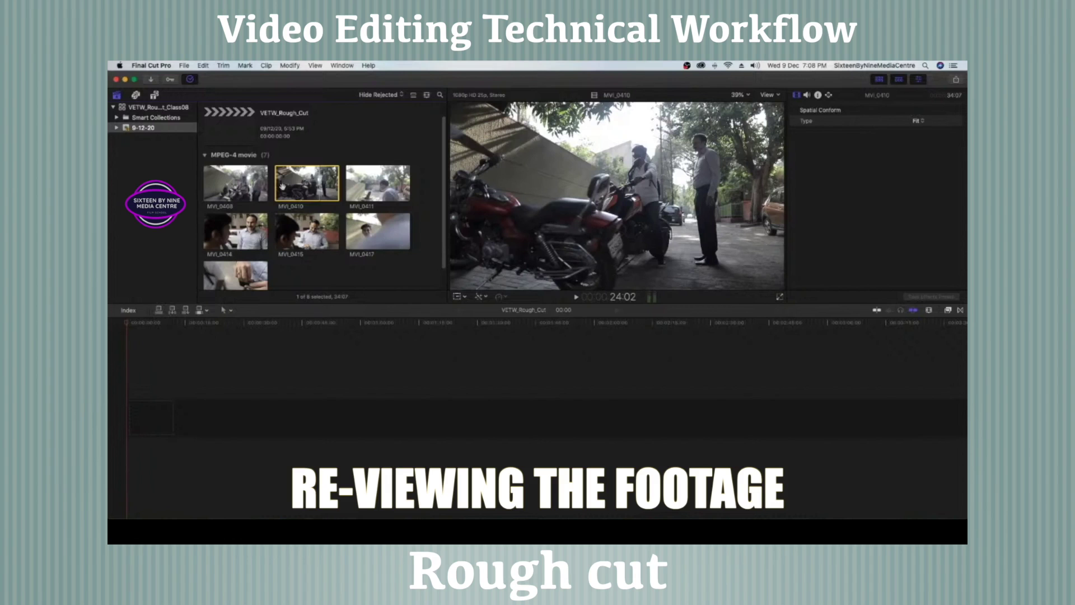
pyautogui.press('space')
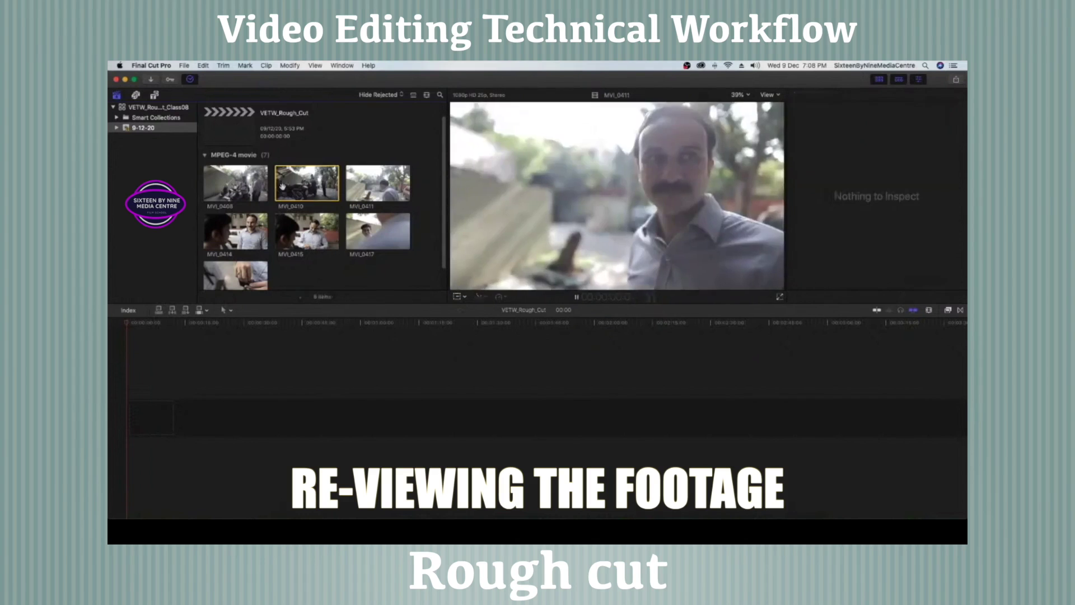
pyautogui.press('space')
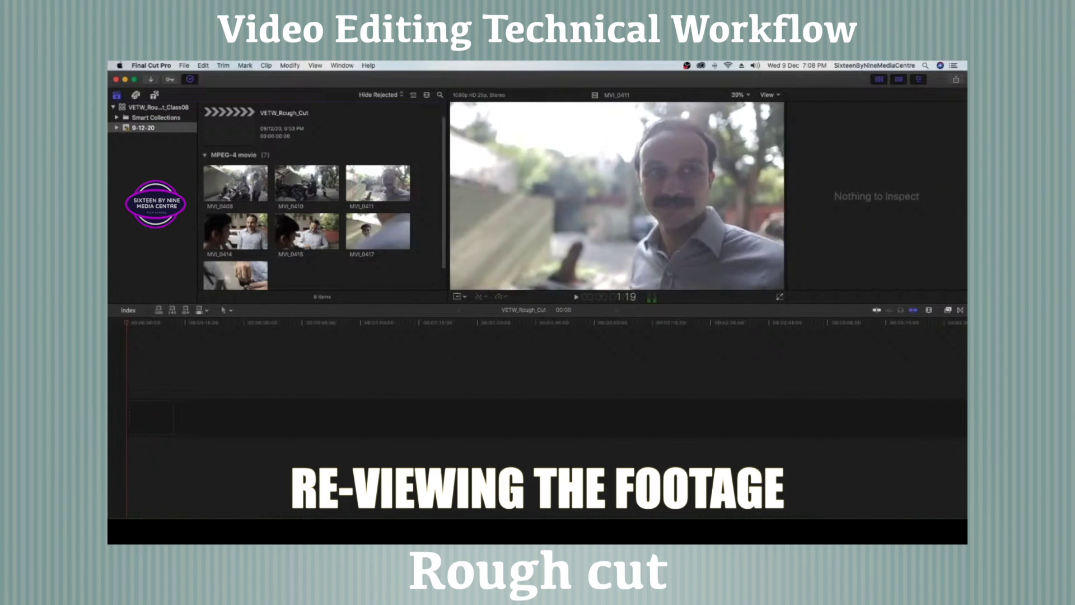
pyautogui.click(299, 202)
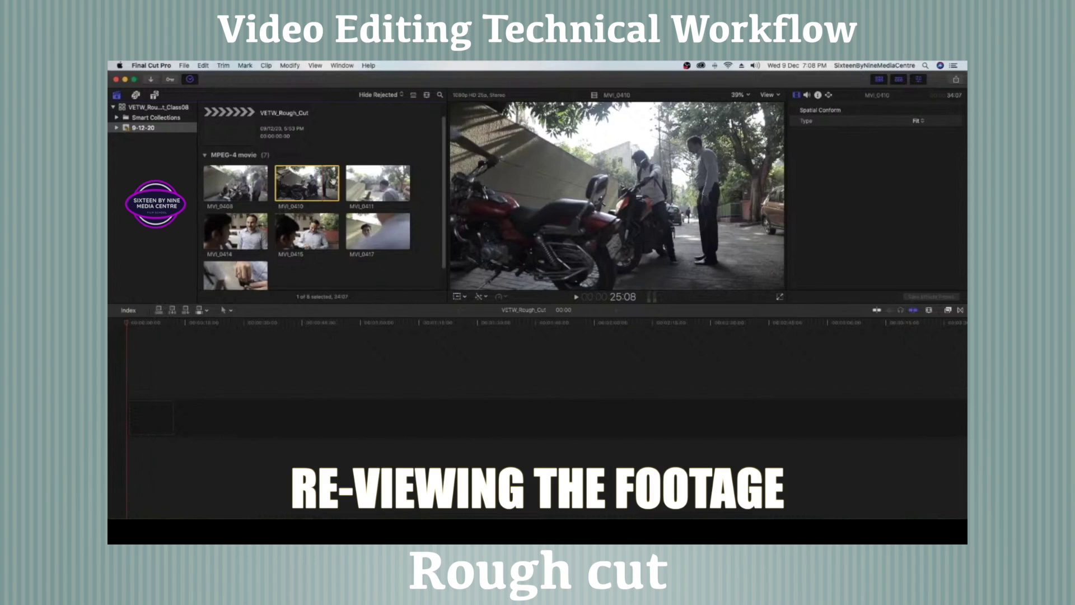
pyautogui.press('space')
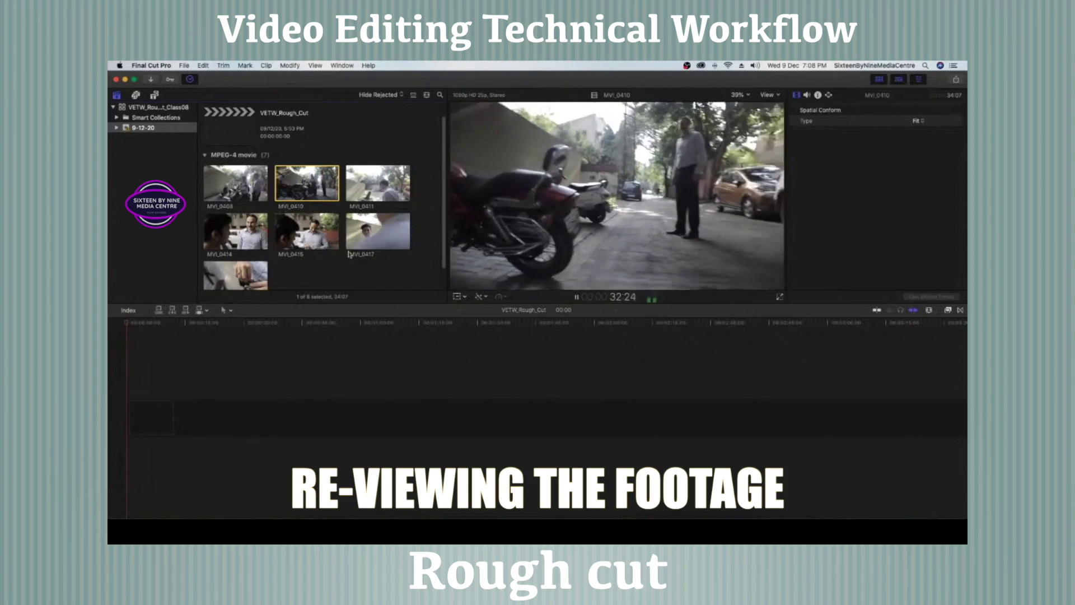
# Play clips MVI_0411 and MVI_0414 to review their footage.
pyautogui.press('space')
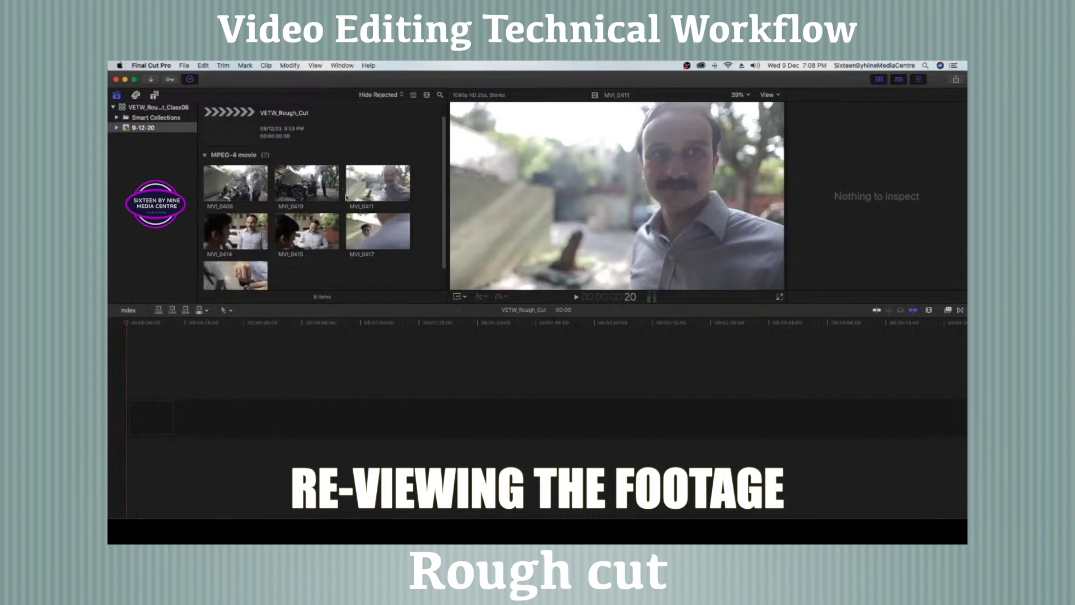
pyautogui.press('space')
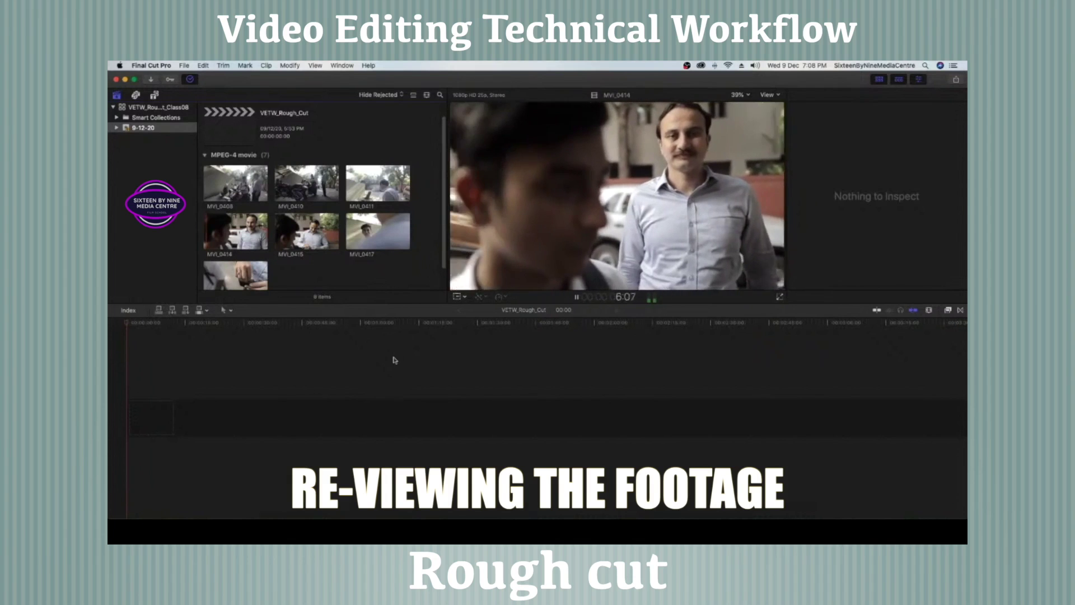
pyautogui.click(208, 226)
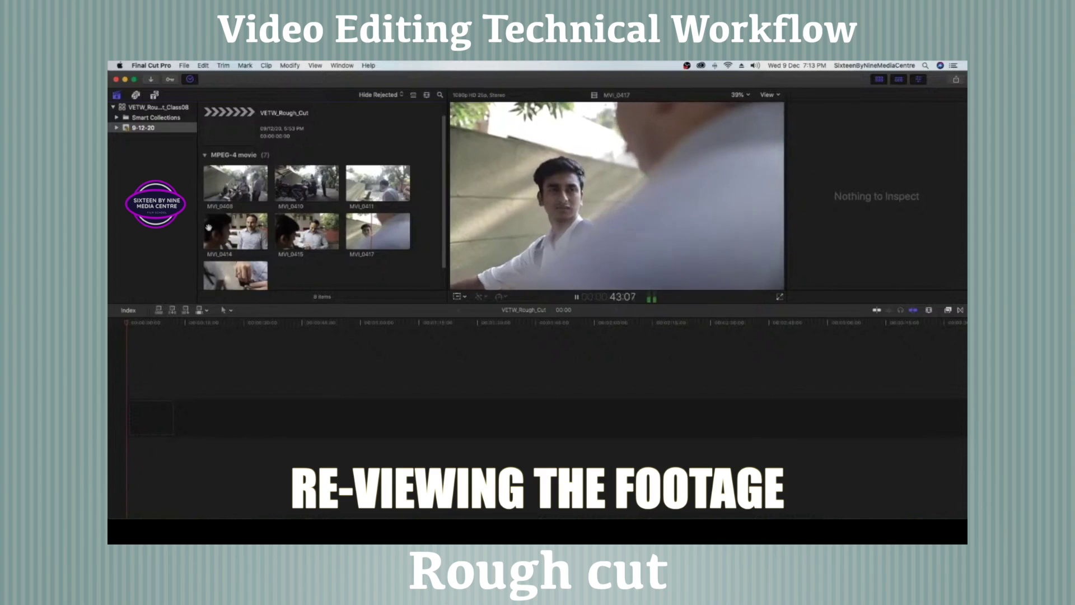
# Pause MVI_0417 at about 58 seconds, play its remainder, and review clip MVI_0420.
pyautogui.click(349, 524)
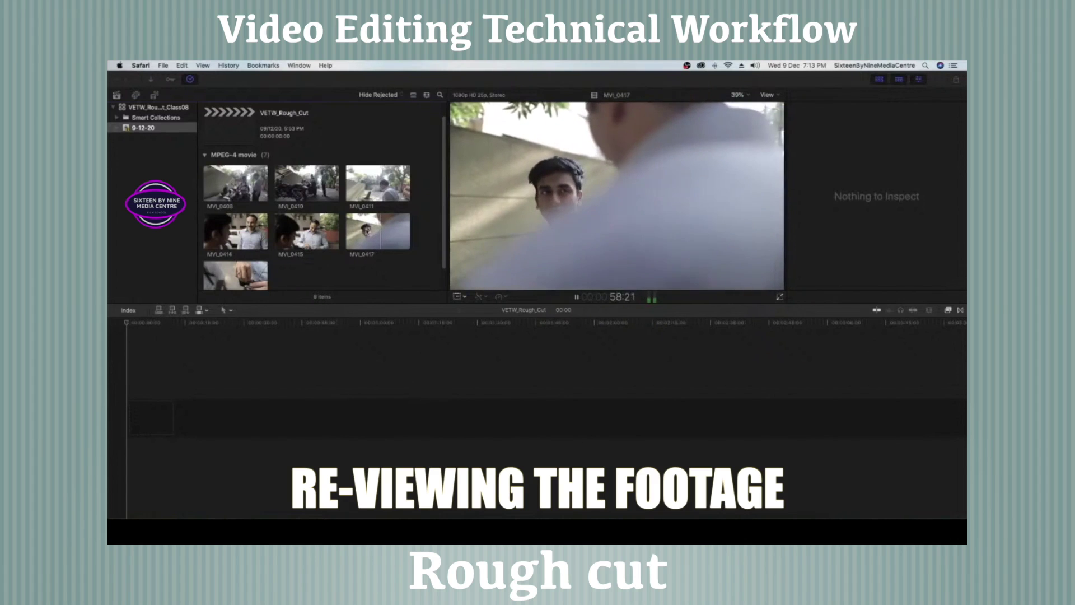
pyautogui.click(384, 224)
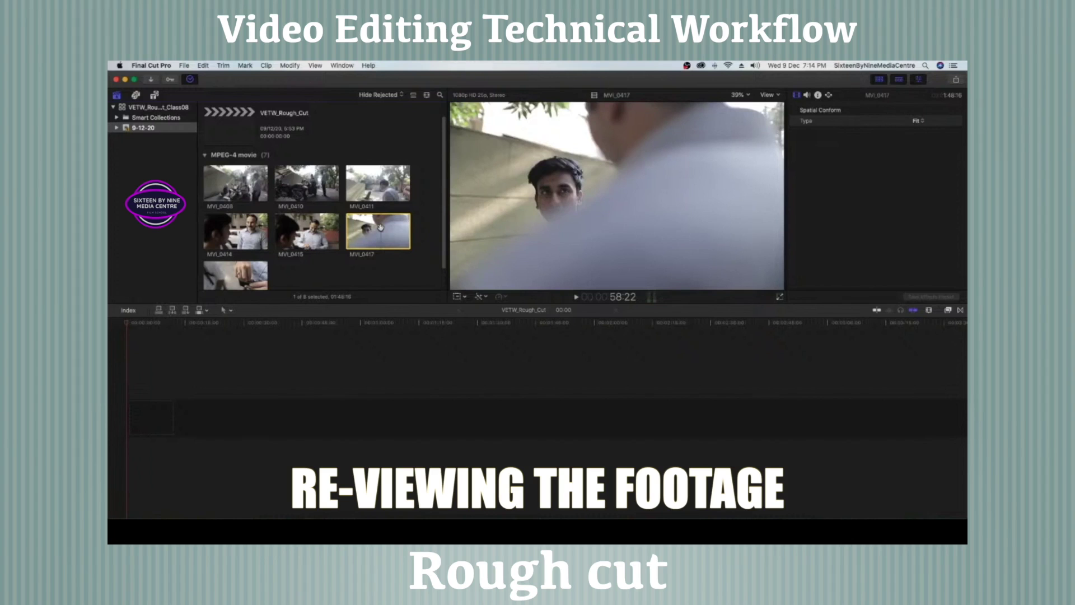
pyautogui.press('space')
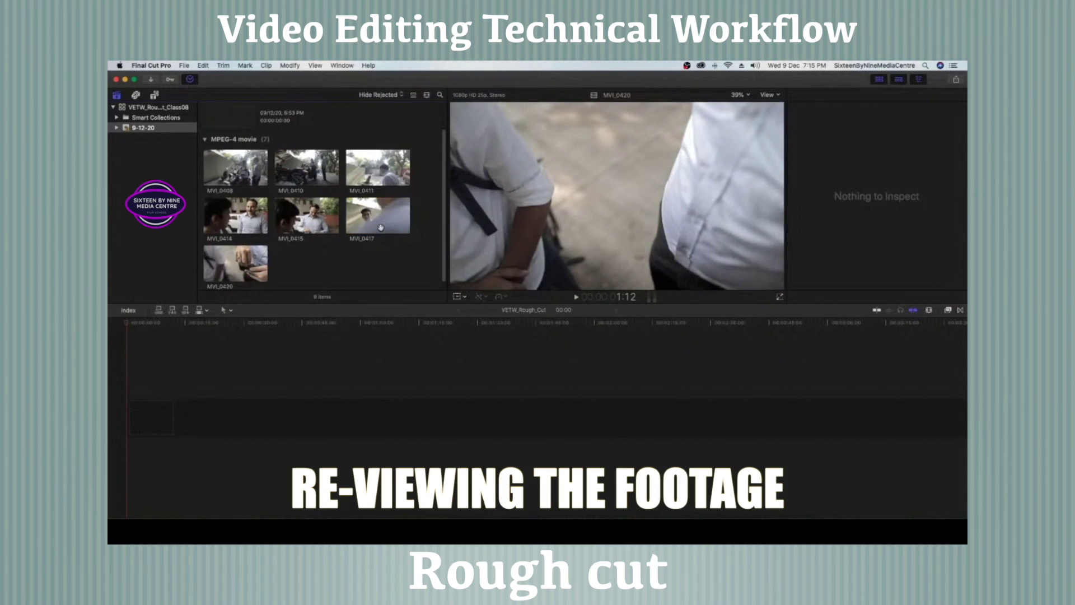
pyautogui.press('space')
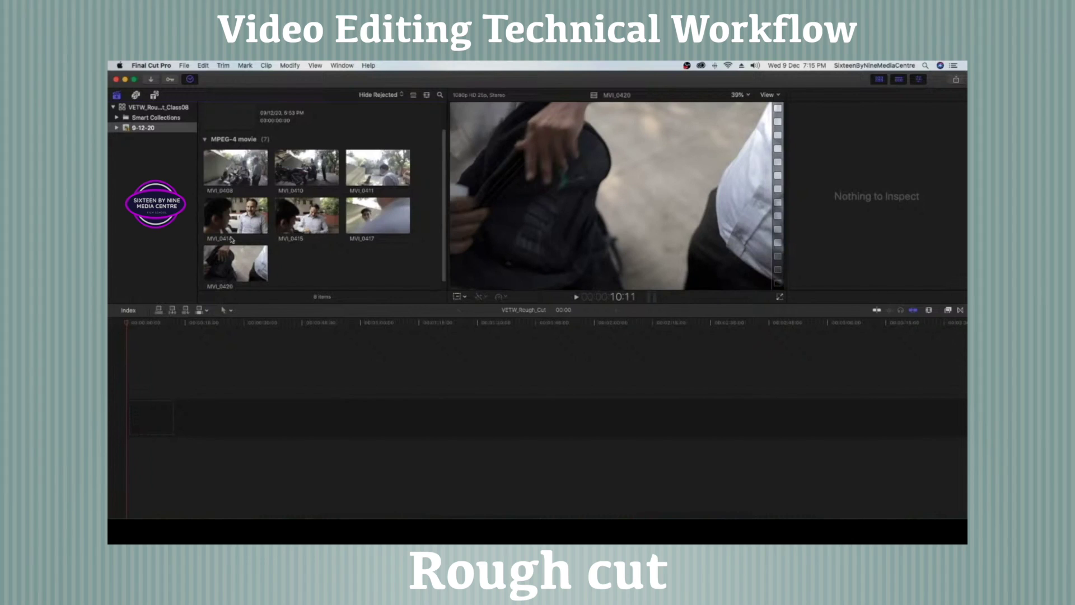
# Play the opening of the first clip again and pause it at about two seconds.
pyautogui.click(212, 165)
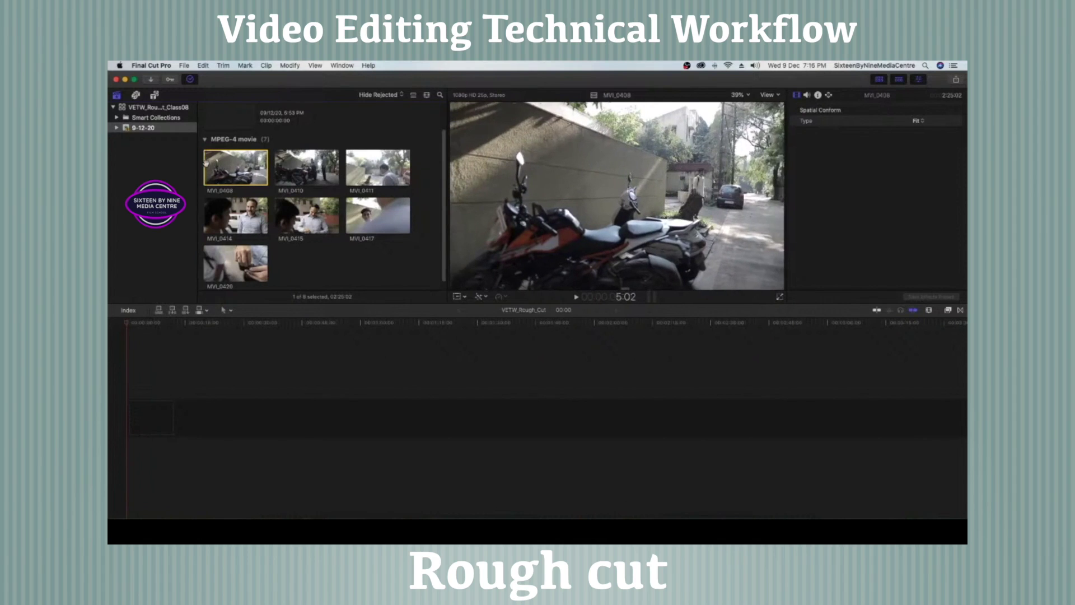
pyautogui.press('space')
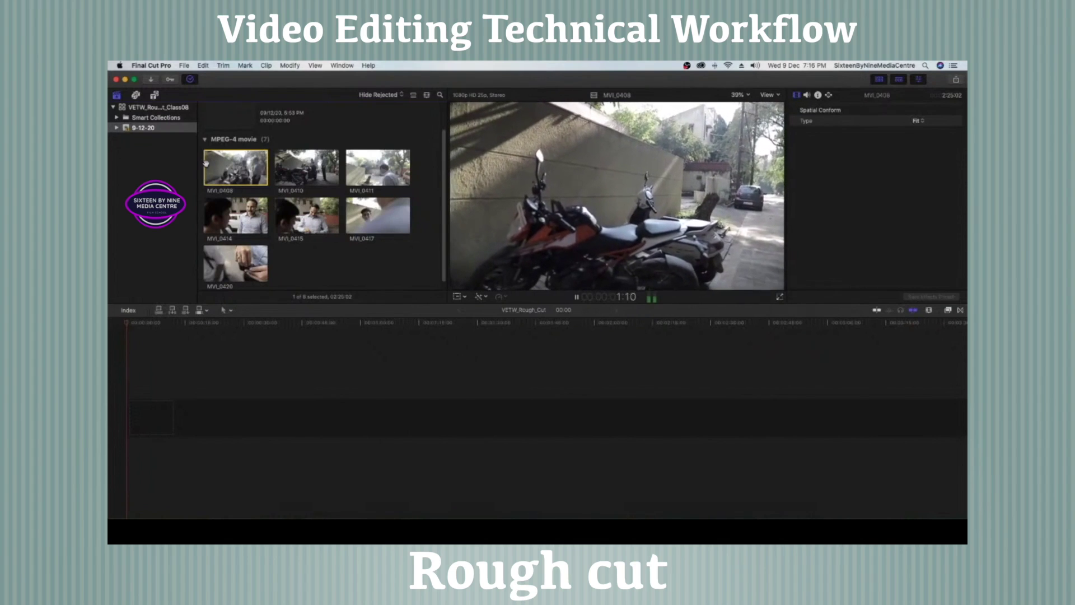
pyautogui.press('space')
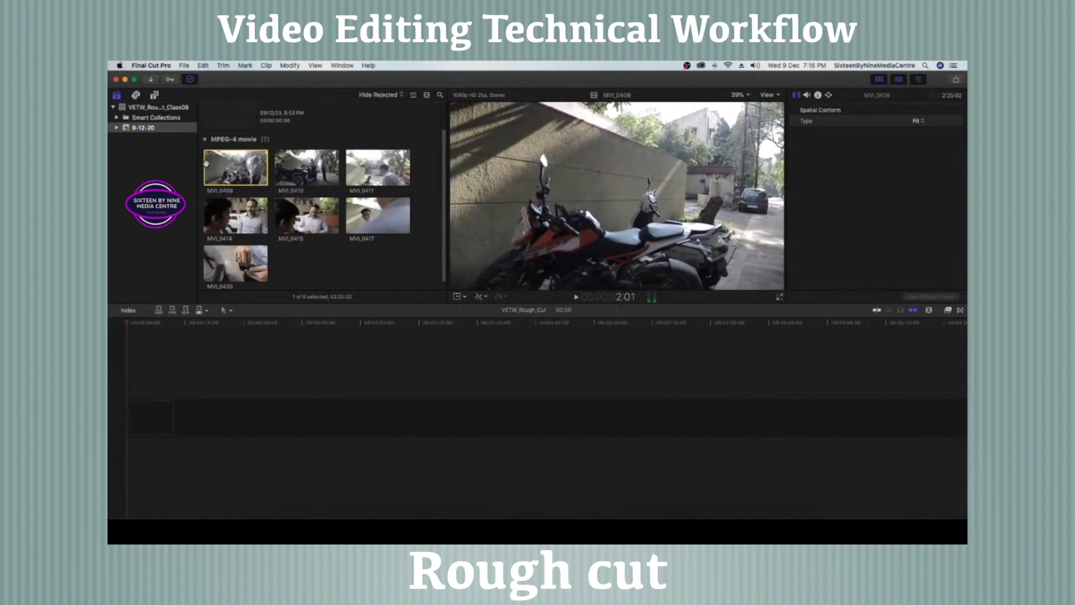
# Mark clip MVI_0408 from 2:01 to 33:07 and place that range at the start of the empty timeline.
pyautogui.press('i')
pyautogui.press('space')
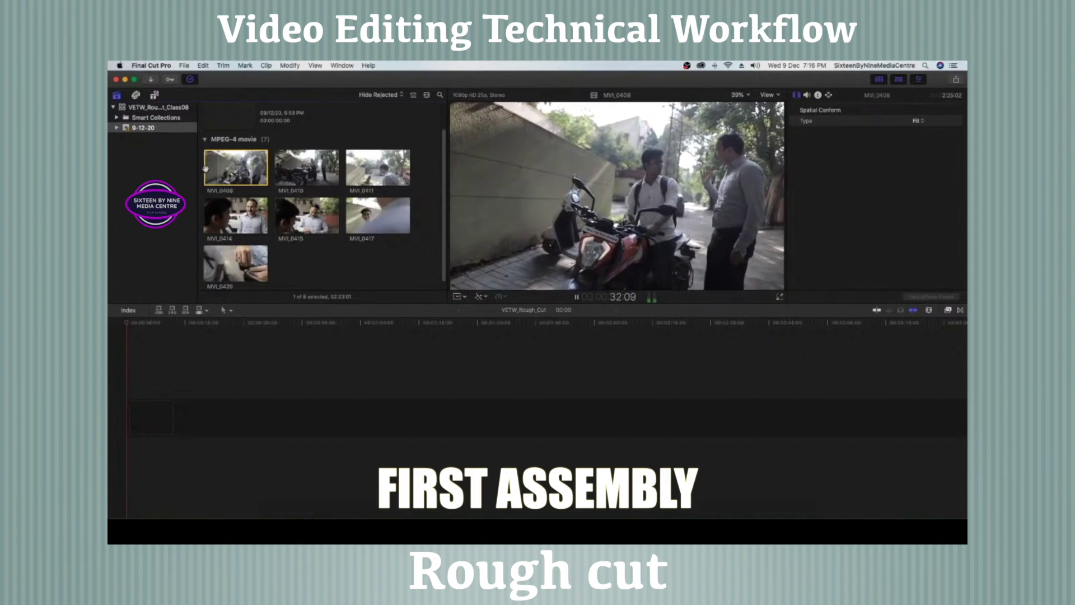
pyautogui.press('space')
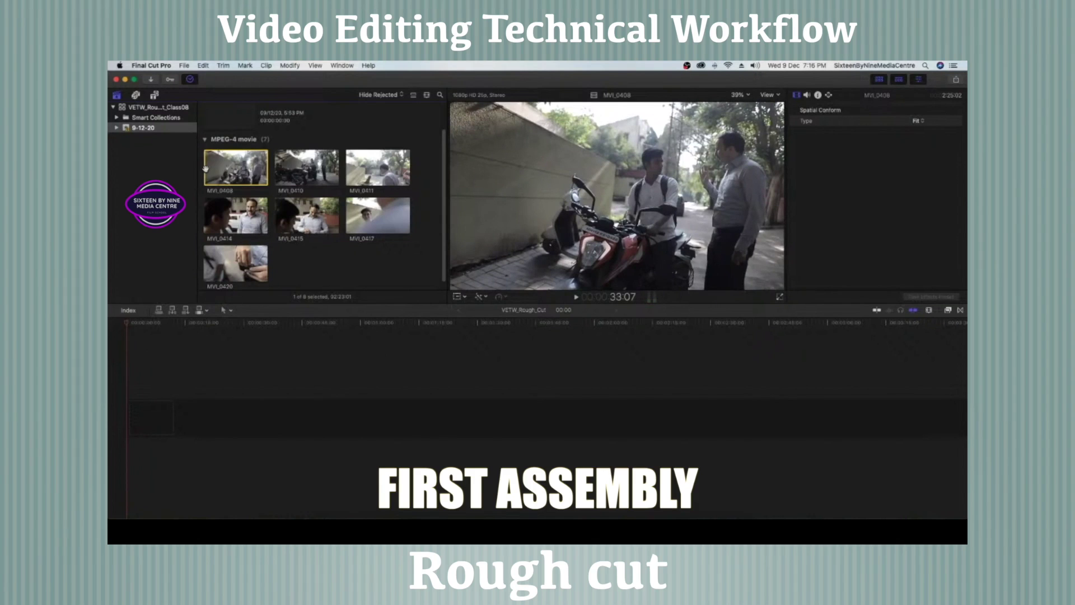
pyautogui.press('o')
pyautogui.moveTo(213, 167); pyautogui.dragTo(147, 417)
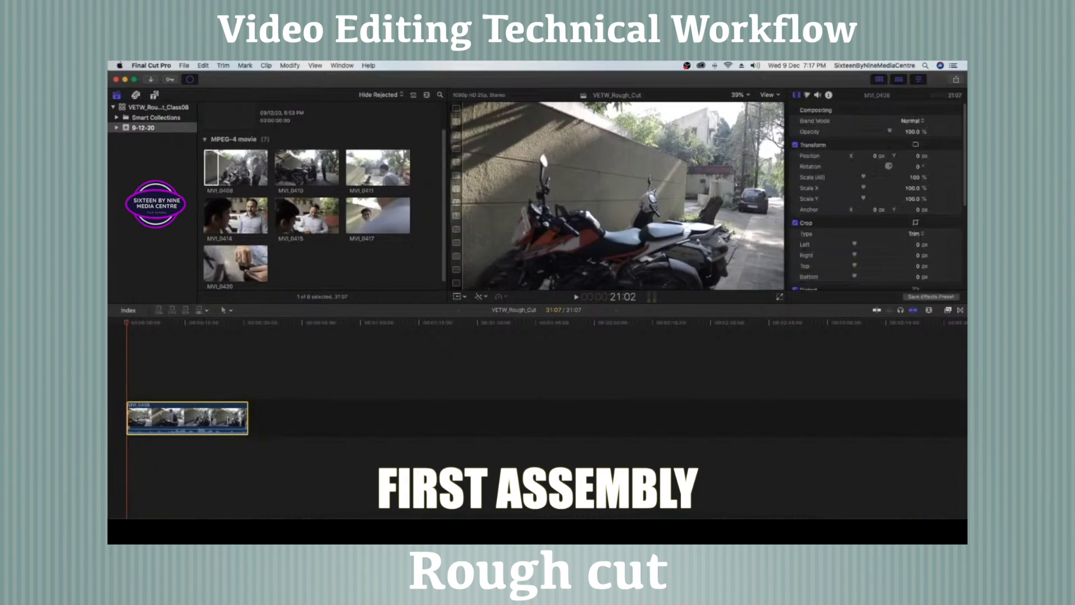
# Play the VETW_Rough_Cut timeline from its beginning, skip close to the clip's end, and stop playback.
pyautogui.press('space')
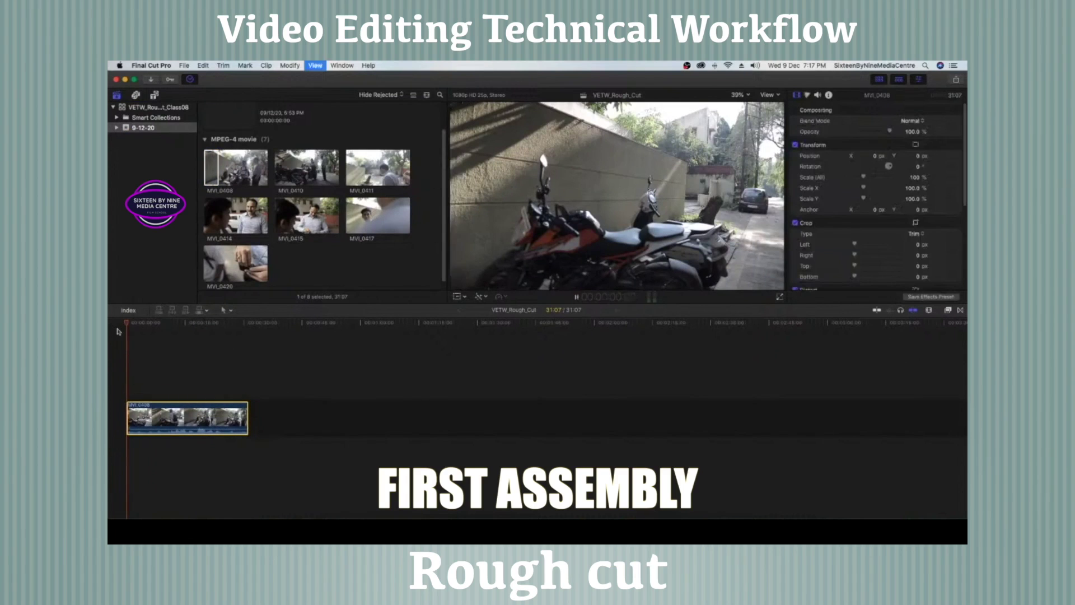
pyautogui.press('space')
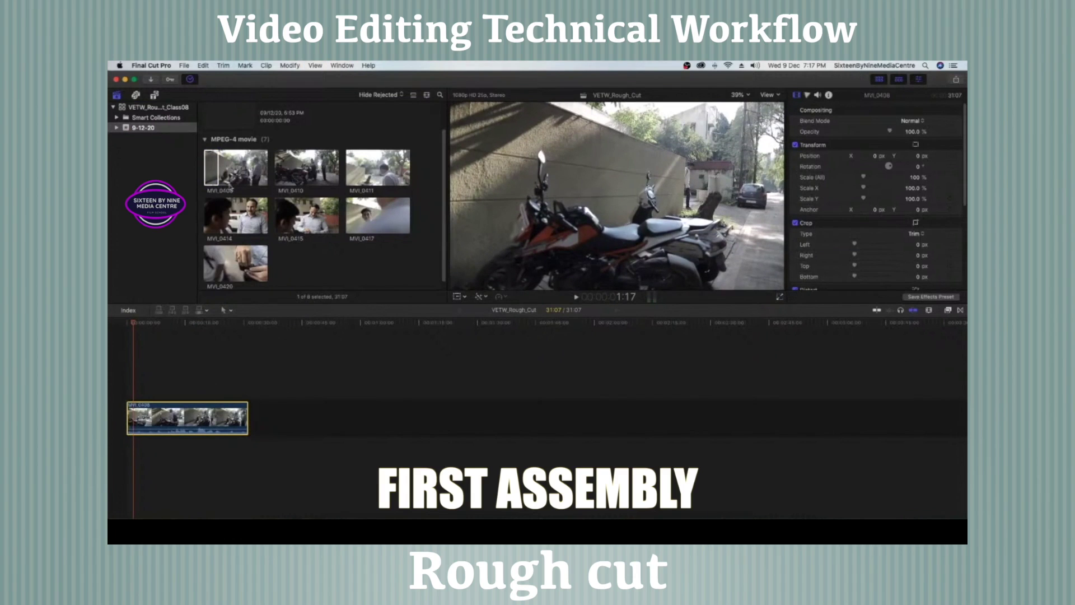
pyautogui.press('space')
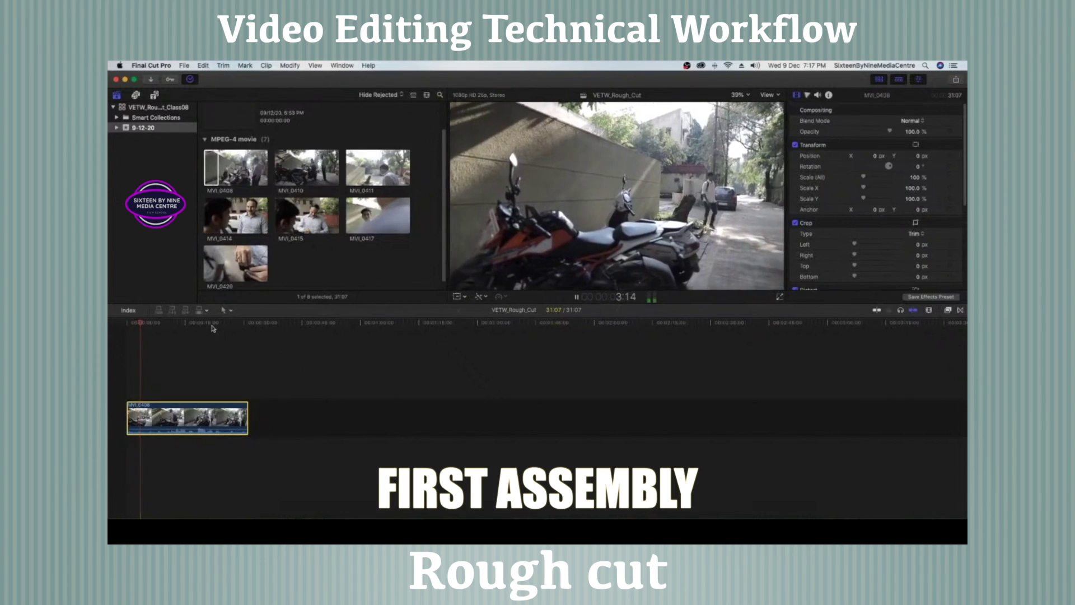
pyautogui.click(232, 323)
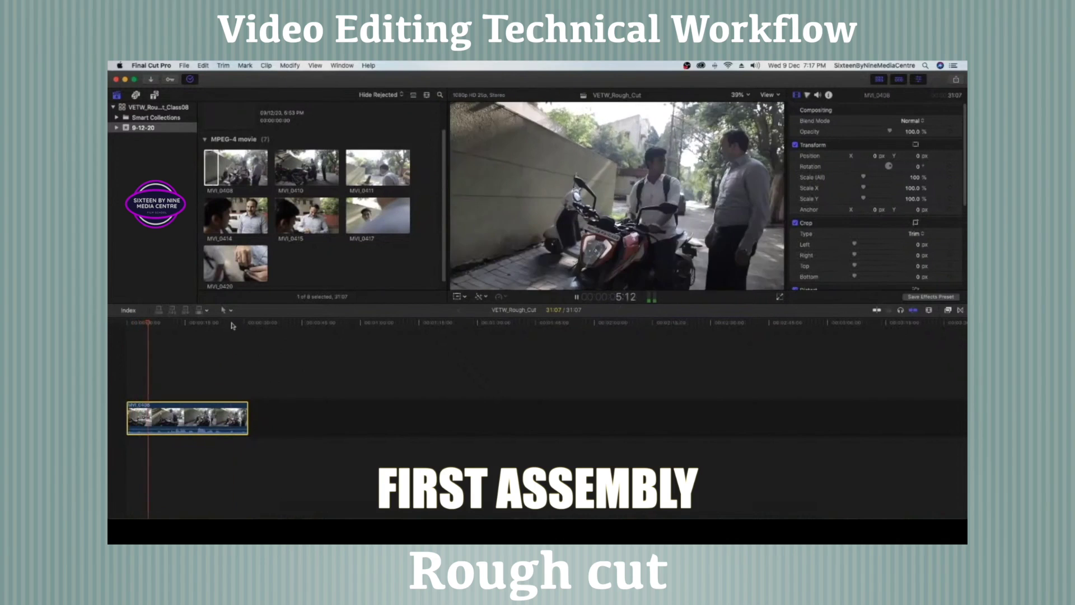
pyautogui.press('space')
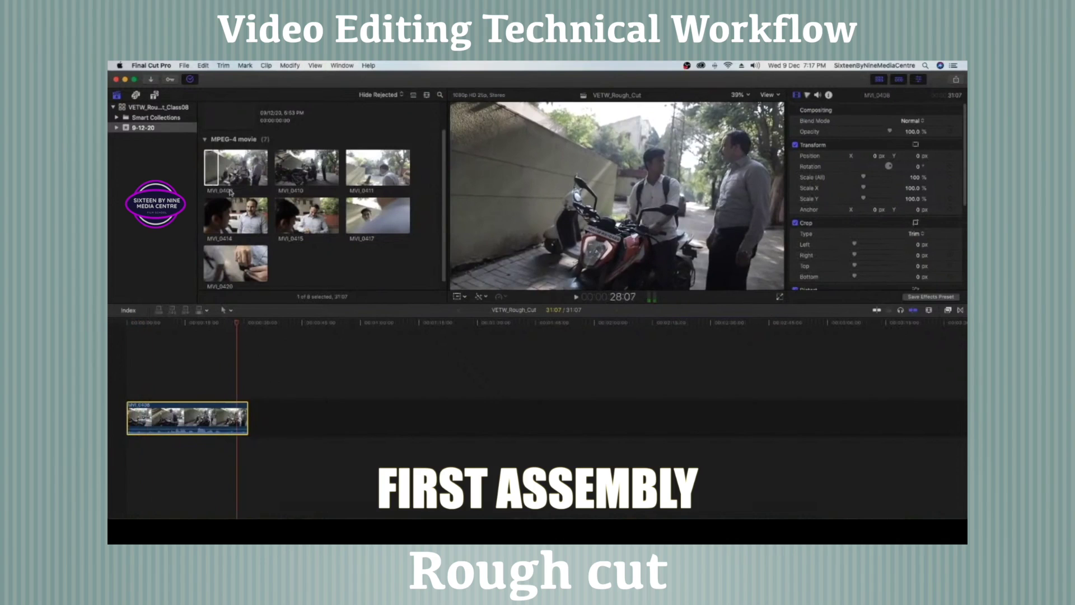
# Lengthen the browser filmstrips, mark MVI_0408 from 38:11 to 1:01:01, and append that range to the timeline.
pyautogui.click(218, 172)
pyautogui.press('space')
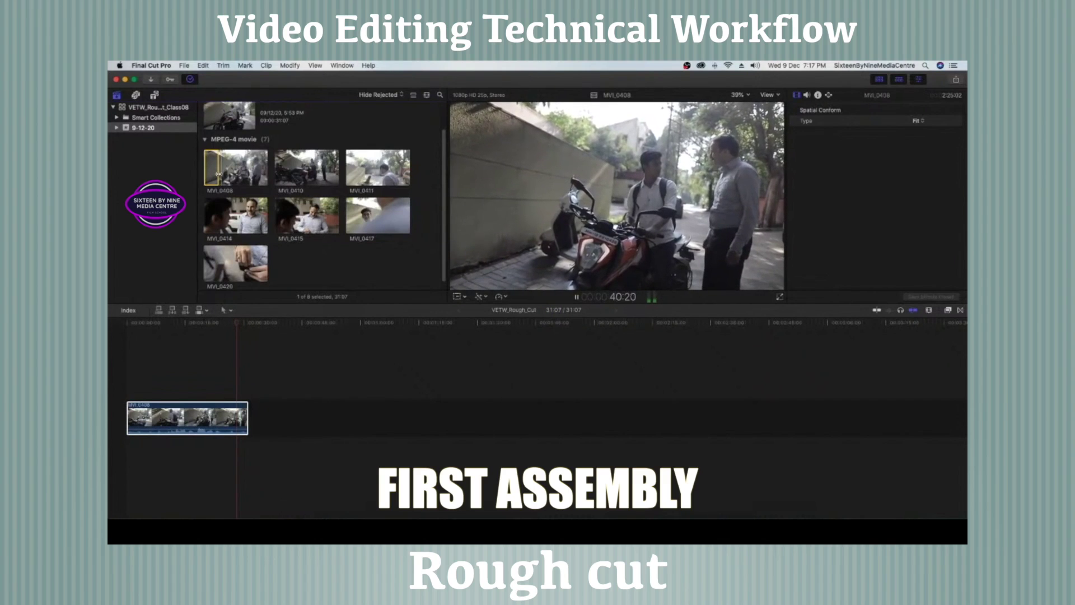
pyautogui.press('space')
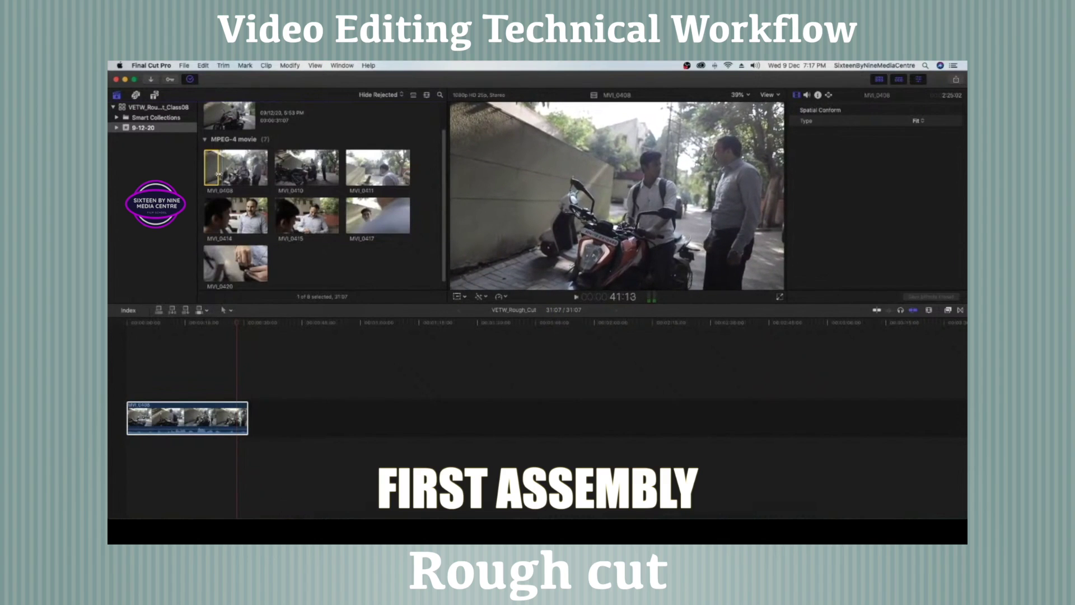
pyautogui.press('super+shift+equal')
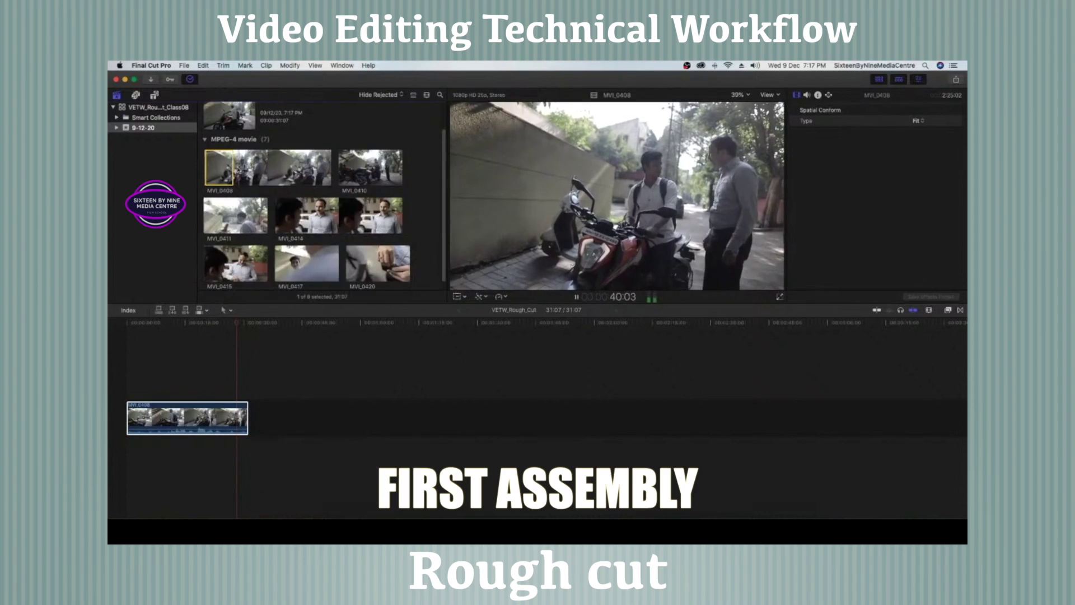
pyautogui.press('space')
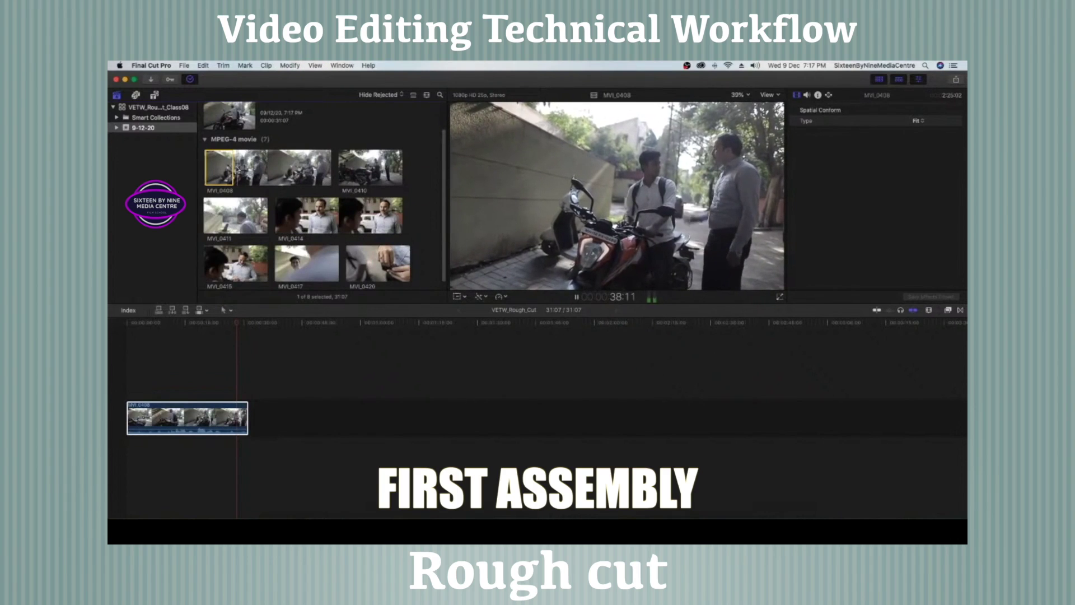
pyautogui.press('i')
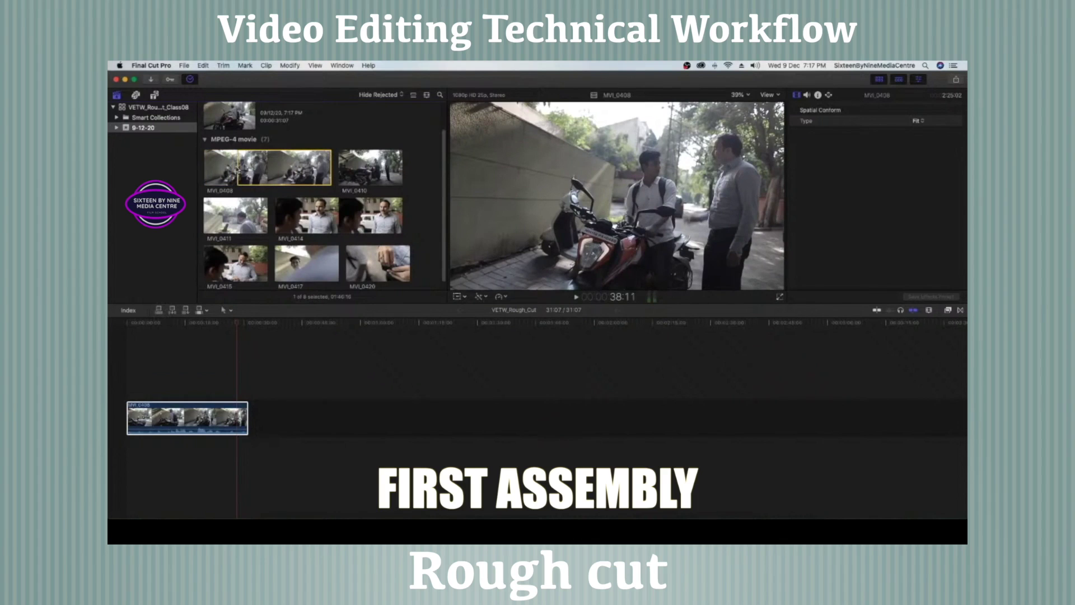
pyautogui.press('space')
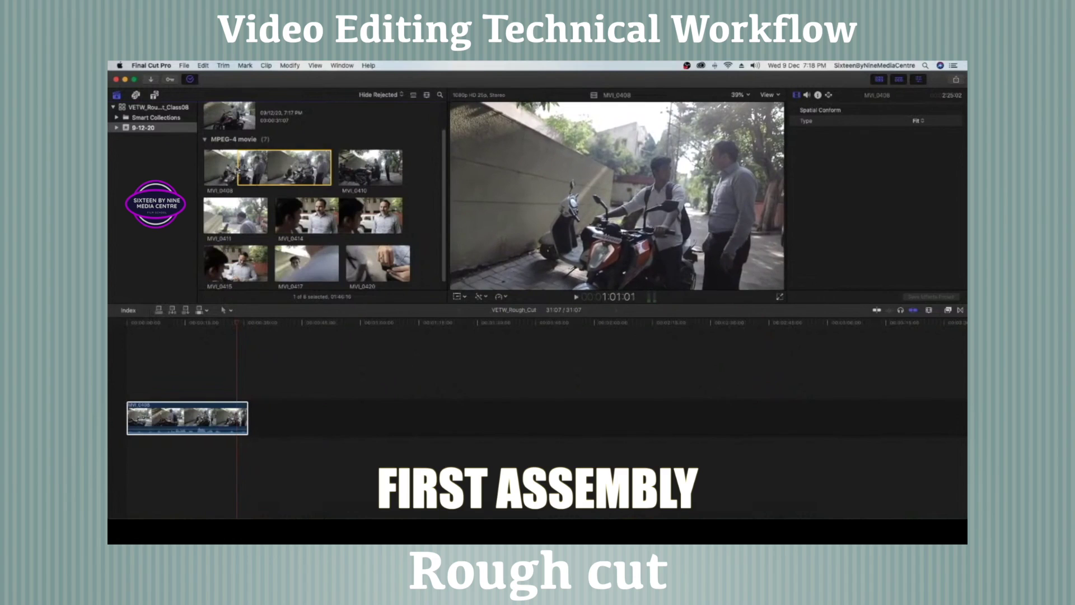
pyautogui.press('o')
pyautogui.press('e')
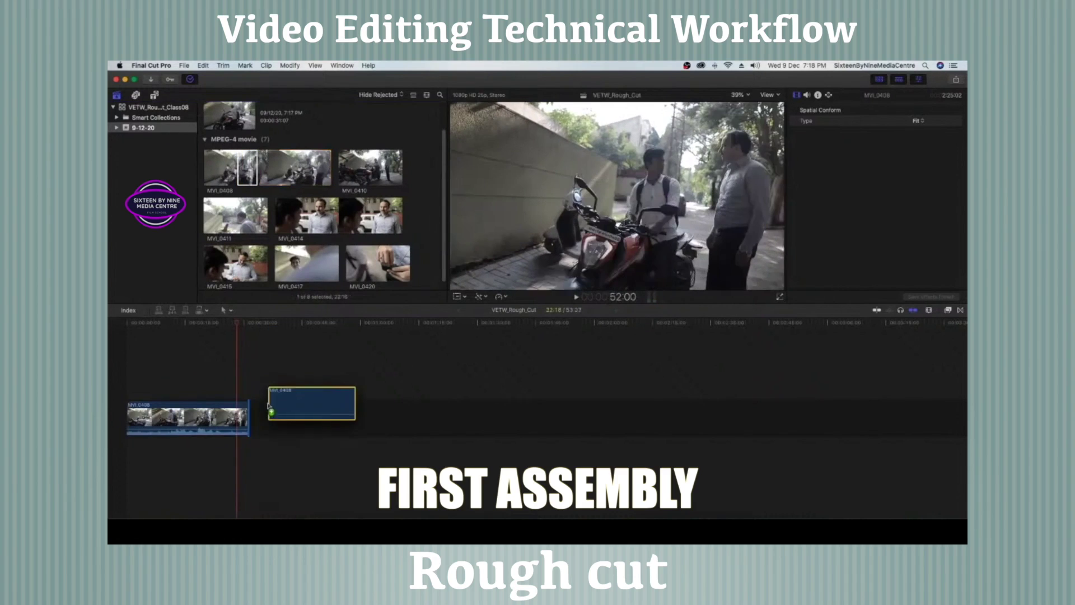
# Play on past the used section of MVI_0408, step back frame by frame, and set the range start at 1:05:14.
pyautogui.click(257, 163)
pyautogui.press('space')
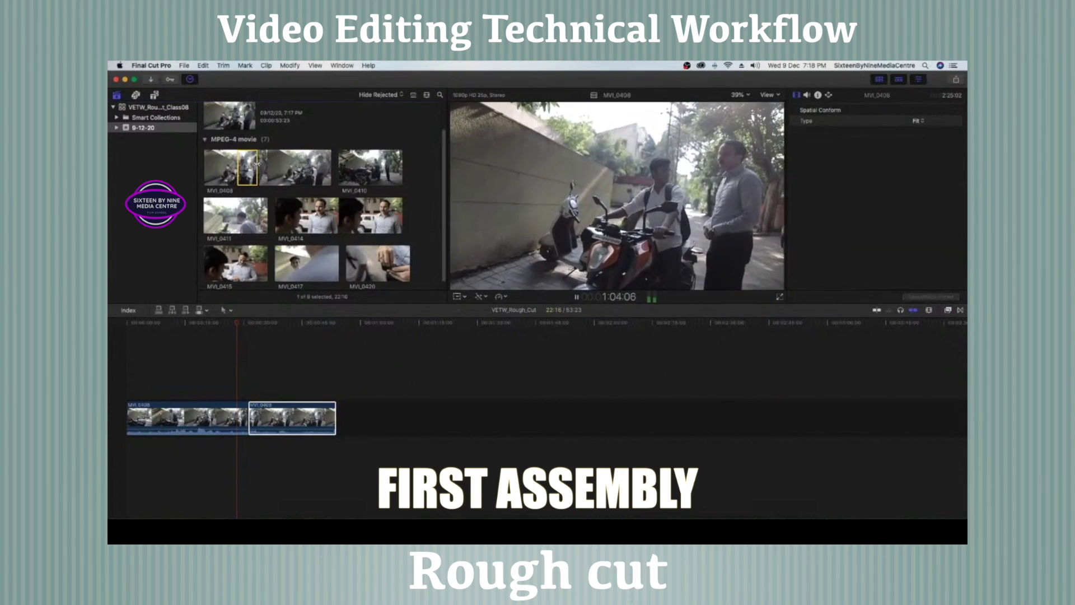
pyautogui.press('space')
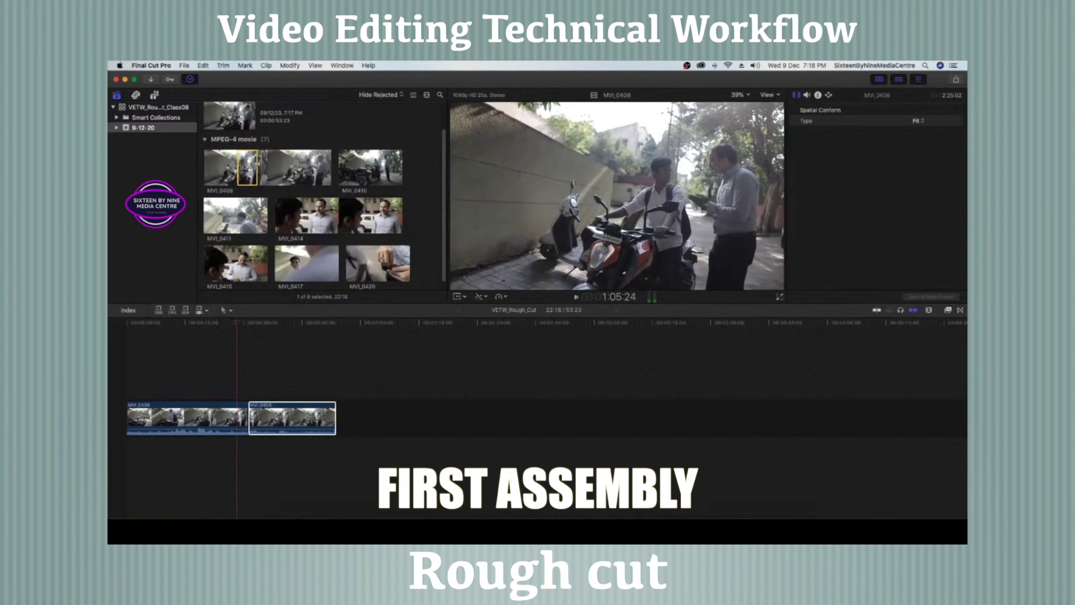
pyautogui.press('Left')
pyautogui.press('Left')
pyautogui.press('Left')
pyautogui.press('Left')
pyautogui.press('Left')
pyautogui.press('Left')
pyautogui.press('Left')
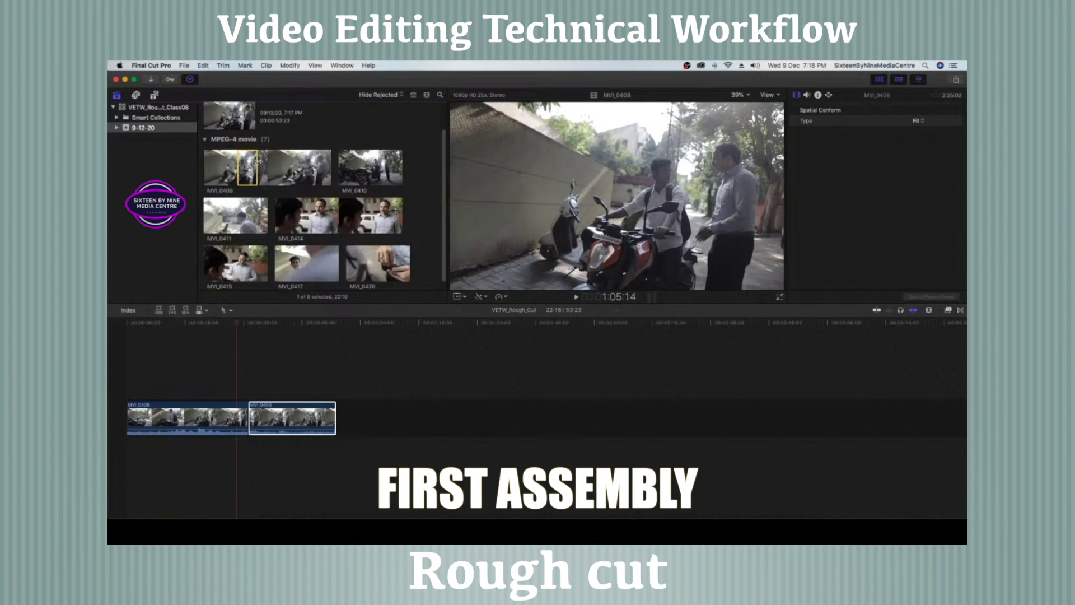
pyautogui.press('i')
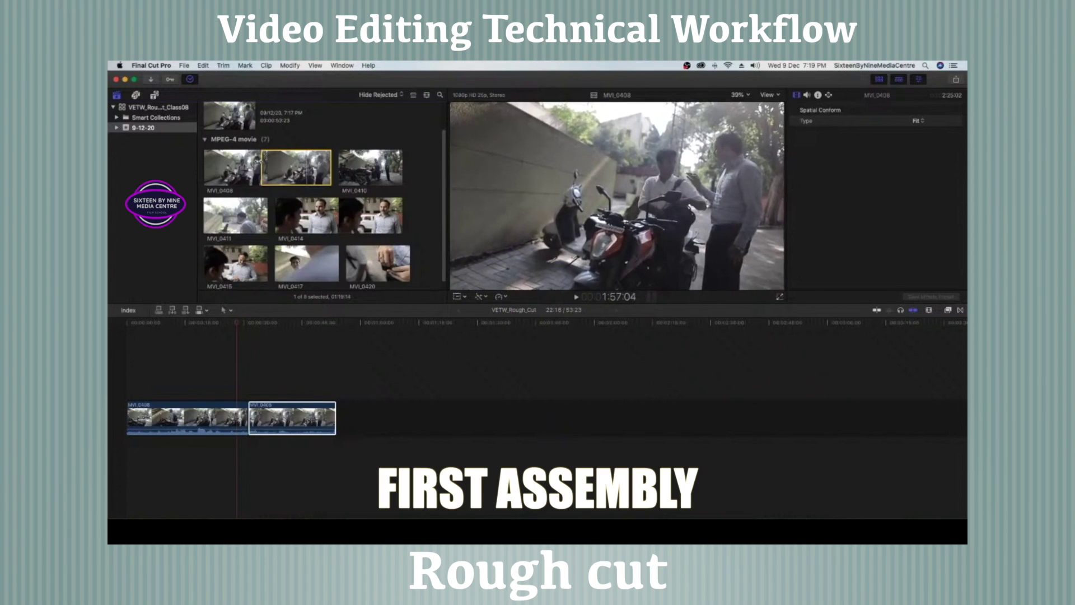
# Replay MVI_0408 in reverse, set the range end at about 1:51, and append the range to the timeline.
pyautogui.press('j')
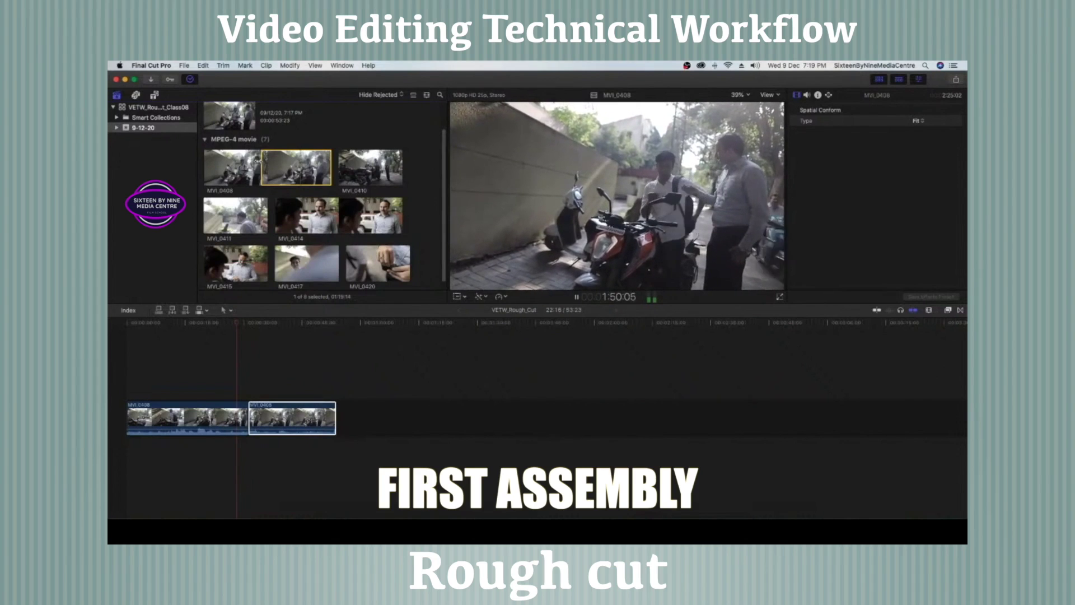
pyautogui.press('space')
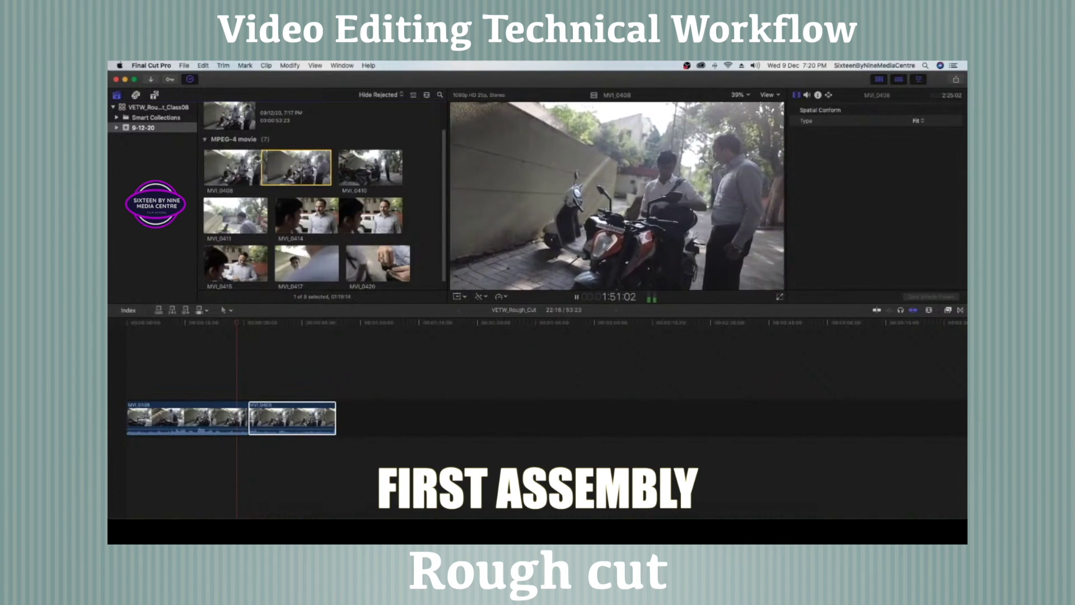
pyautogui.press('o')
pyautogui.moveTo(288, 175); pyautogui.dragTo(353, 417)
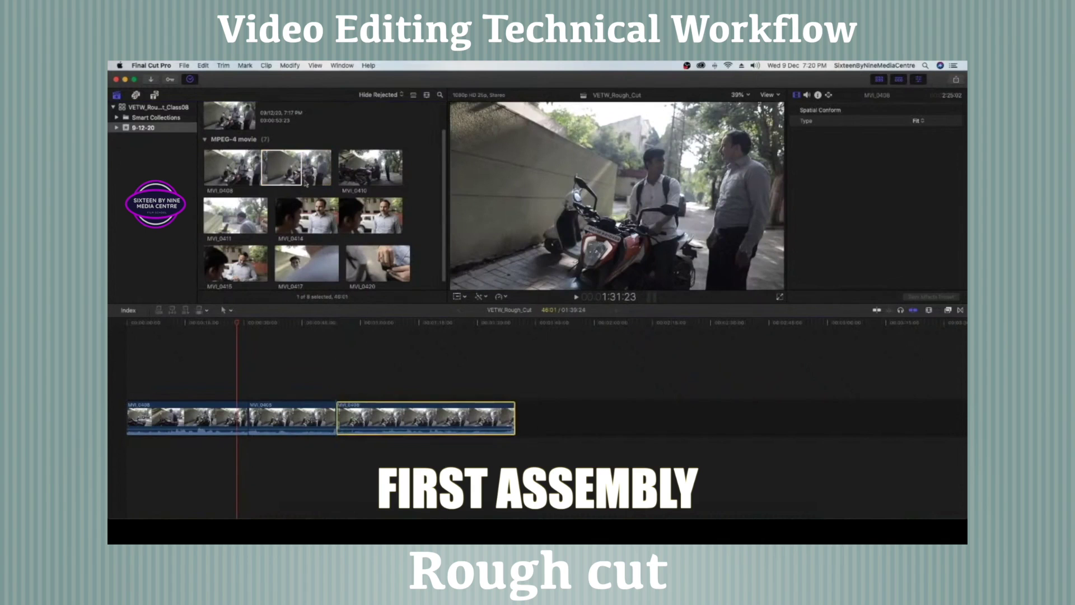
# Try a range start in the last part of MVI_0408 and replay the footage just before it.
pyautogui.click(302, 168)
pyautogui.press('space')
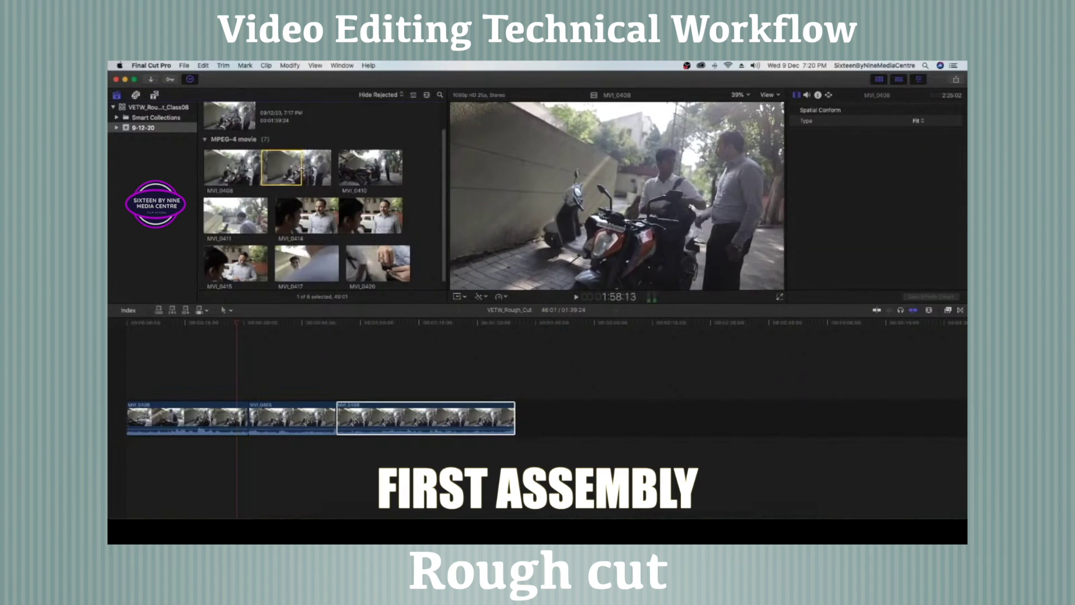
pyautogui.press('i')
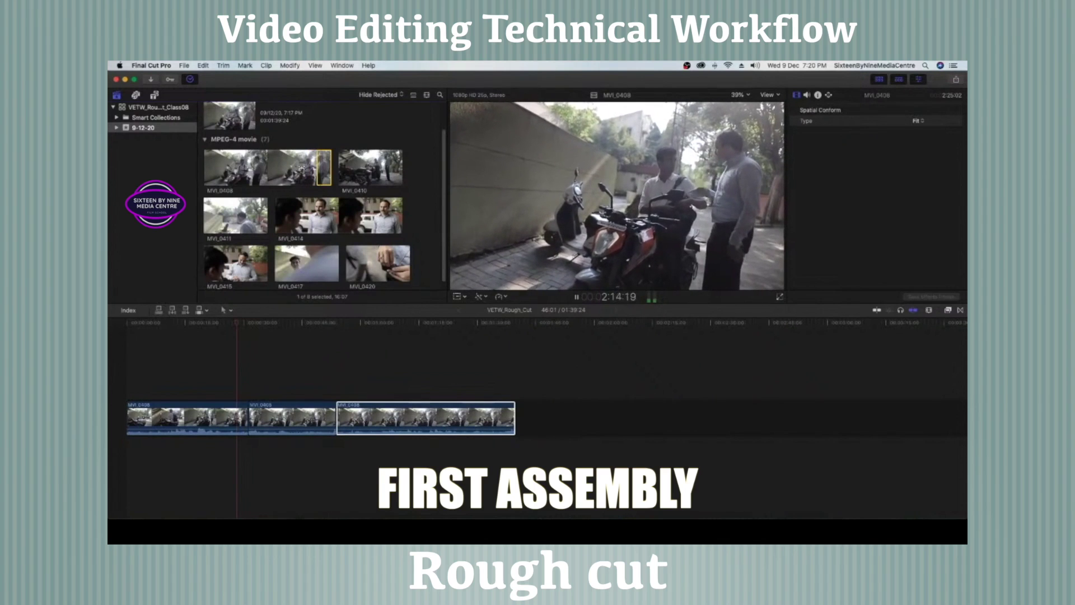
pyautogui.press('space')
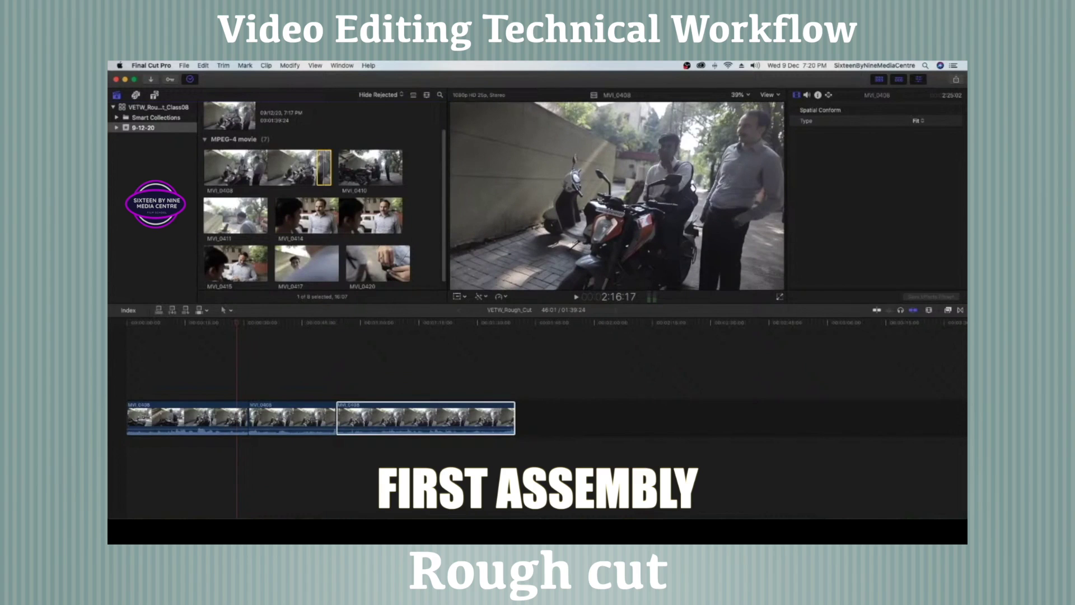
pyautogui.click(315, 166)
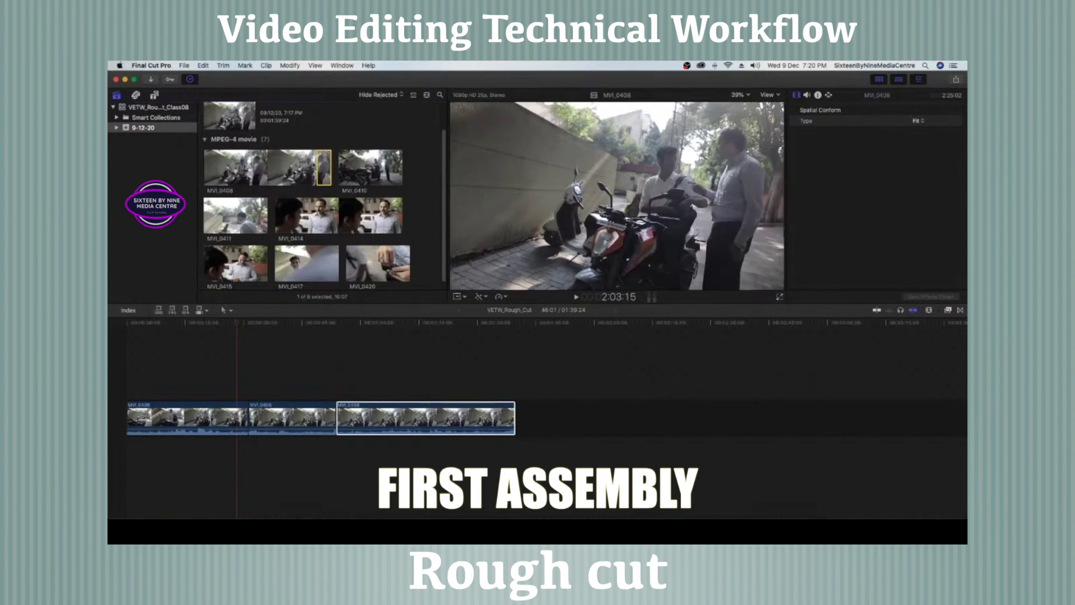
pyautogui.press('space')
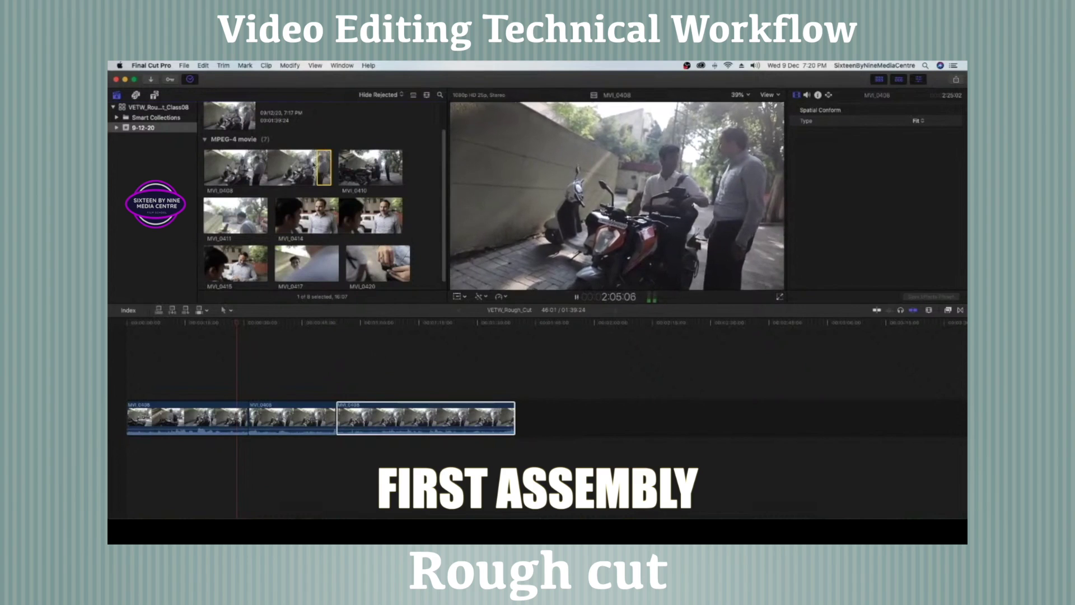
# Mark MVI_0408 from about 1:59 to 2:04:22 and append that range to the end of the timeline.
pyautogui.click(309, 164)
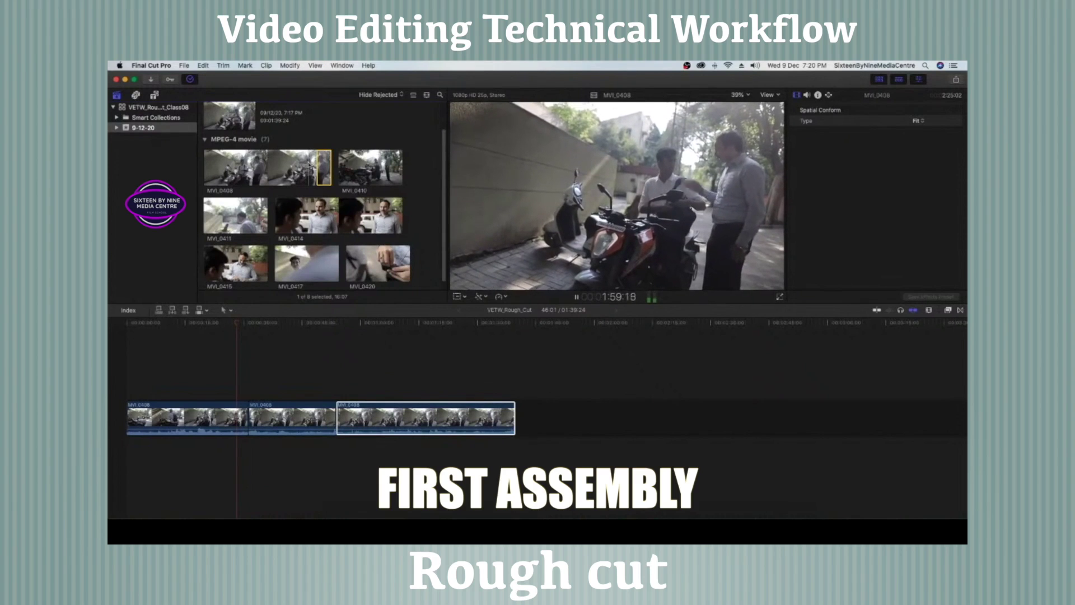
pyautogui.press('space')
pyautogui.press('i')
pyautogui.press('space')
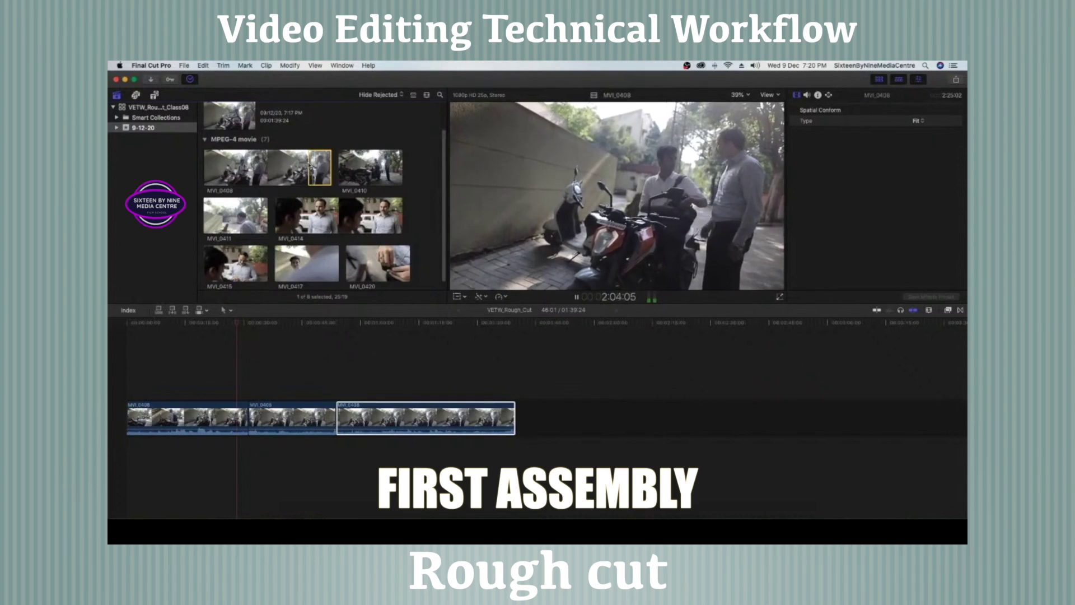
pyautogui.press('space')
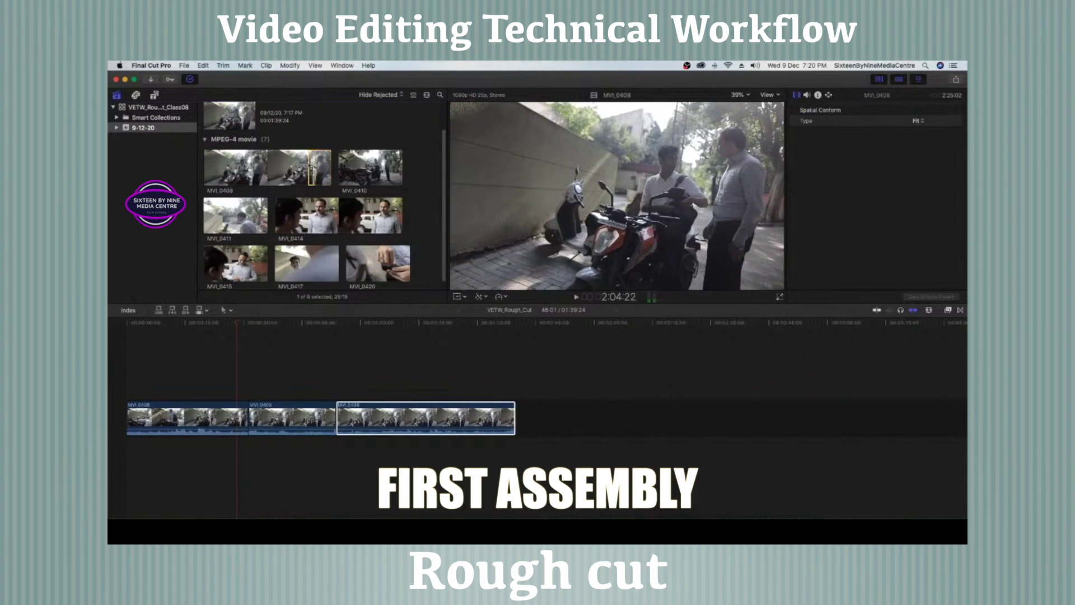
pyautogui.moveTo(311, 171); pyautogui.dragTo(538, 432)
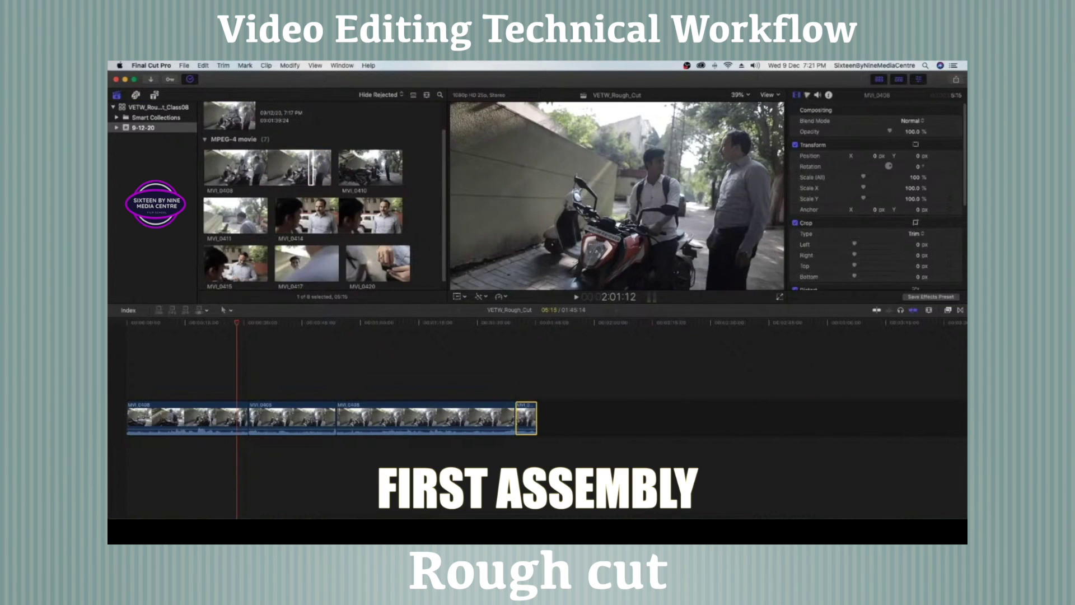
# Mark a 21-second range of MVI_0410 starting at about 9 seconds and append it to the timeline.
pyautogui.click(358, 168)
pyautogui.click(341, 160)
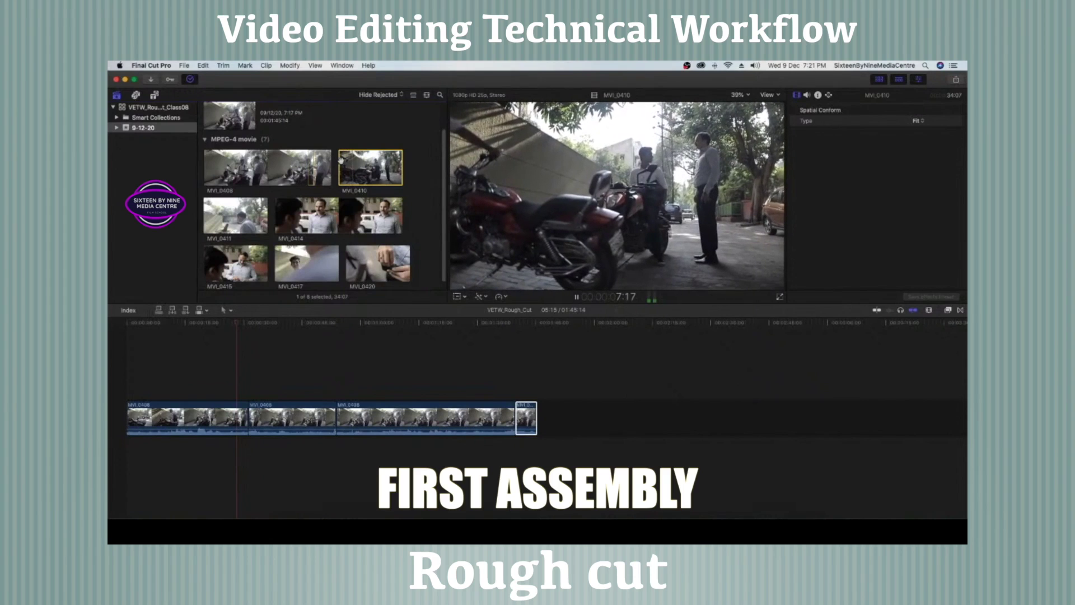
pyautogui.press('i')
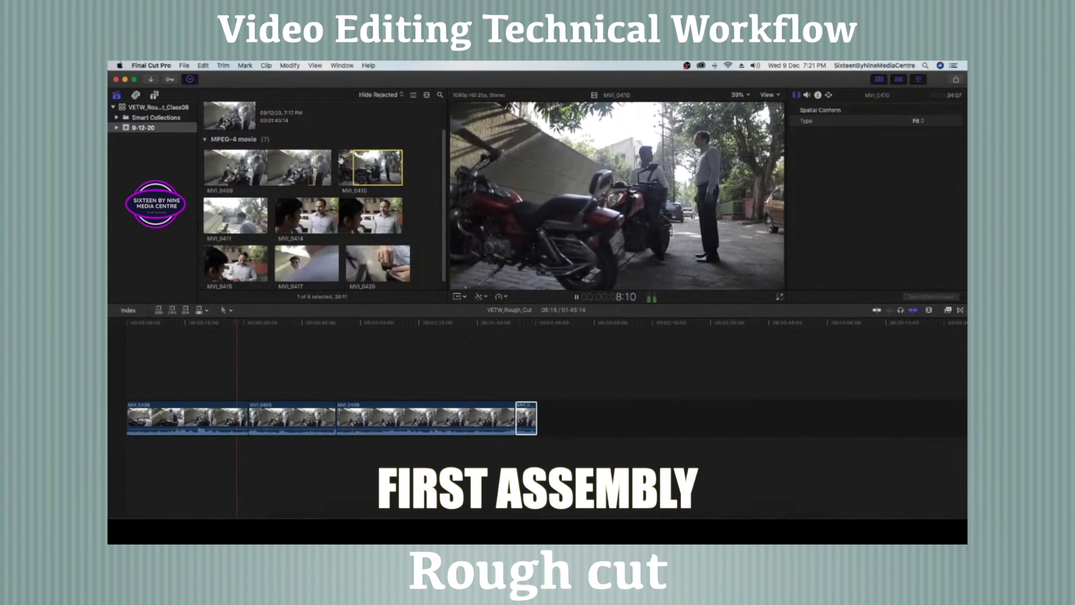
pyautogui.press('space')
pyautogui.press('i')
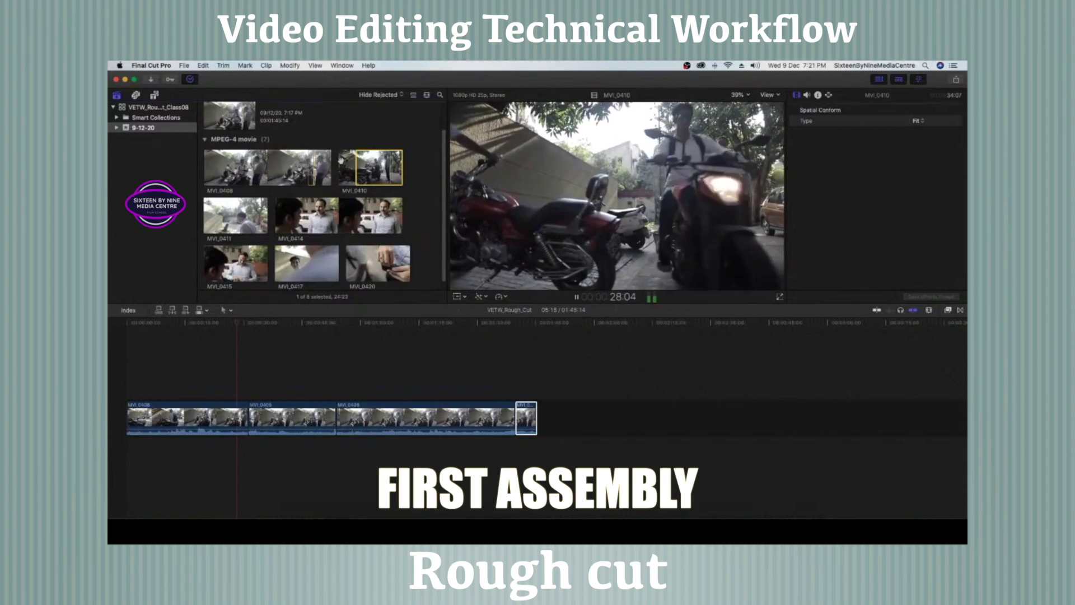
pyautogui.press('space')
pyautogui.moveTo(373, 163); pyautogui.dragTo(541, 417)
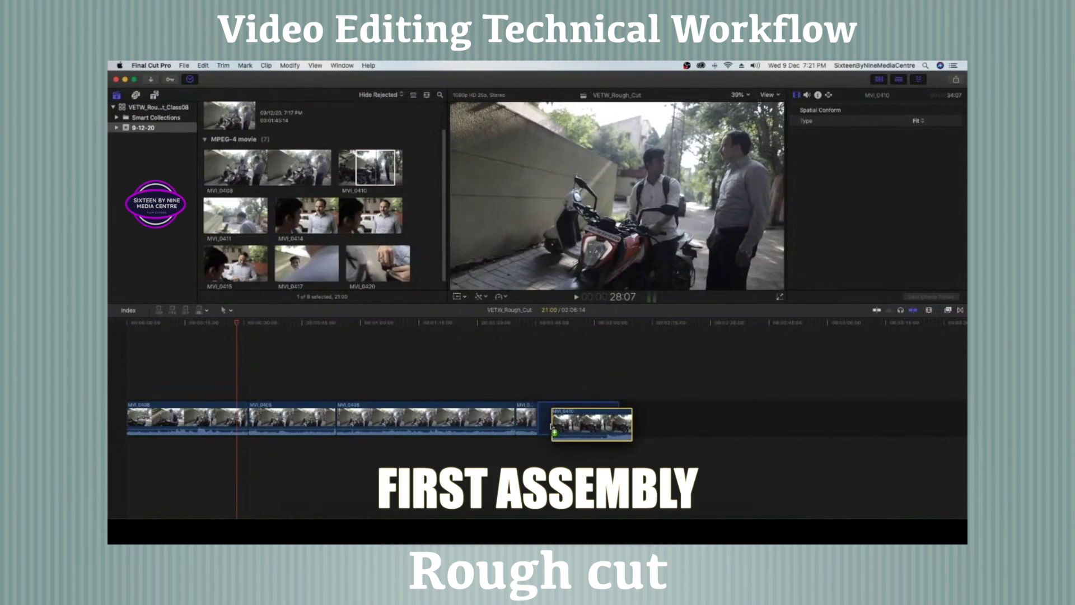
# Skim through the assembled timeline and preview the MVI_0411 and MVI_0414 clips.
pyautogui.moveTo(237, 325); pyautogui.dragTo(185, 338)
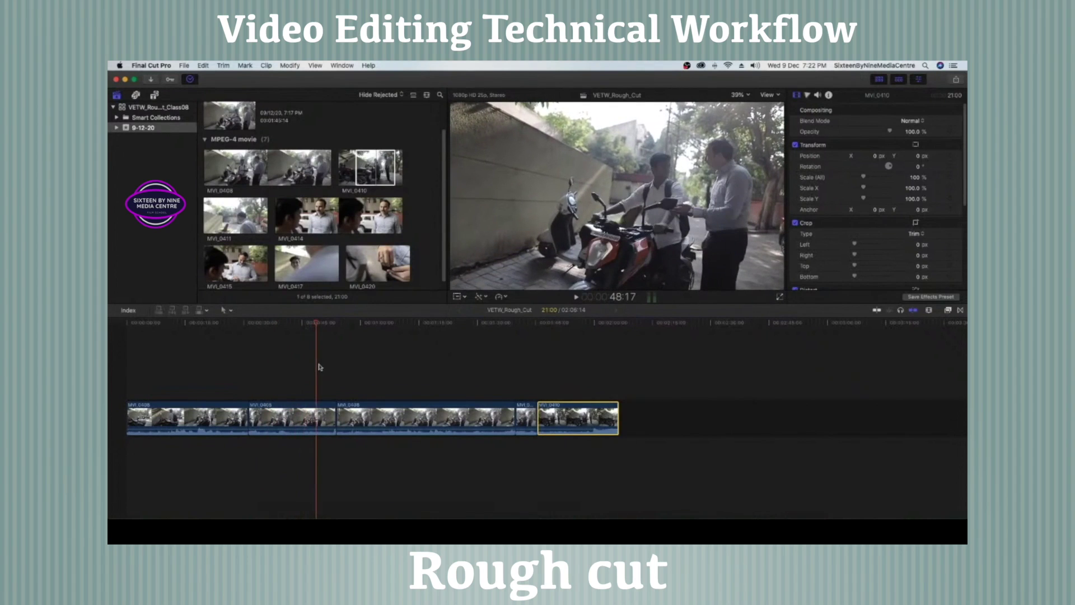
pyautogui.click(335, 328)
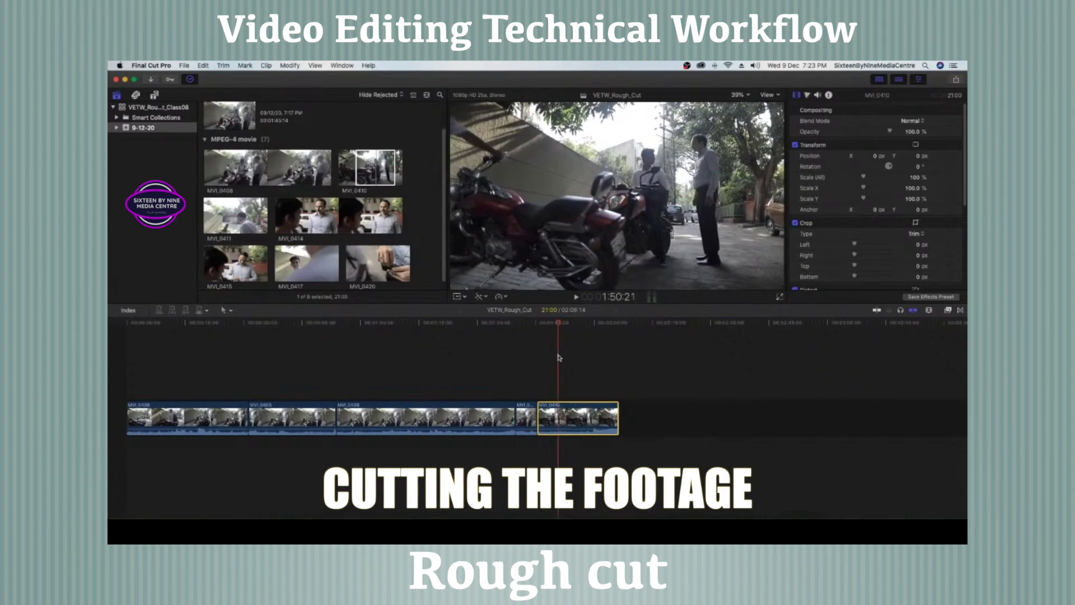
pyautogui.press('Home')
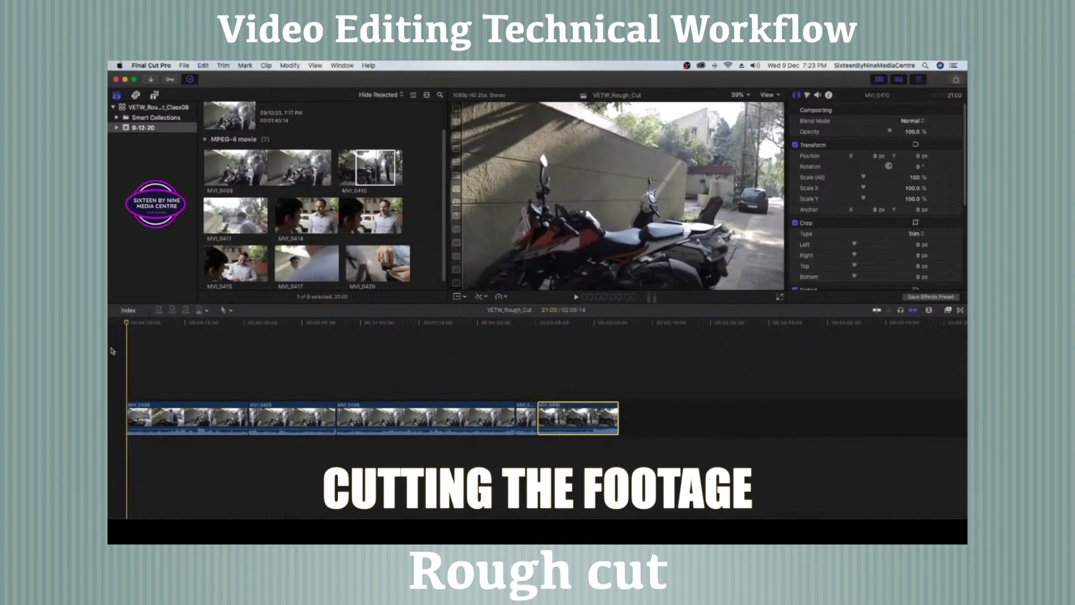
pyautogui.click(322, 223)
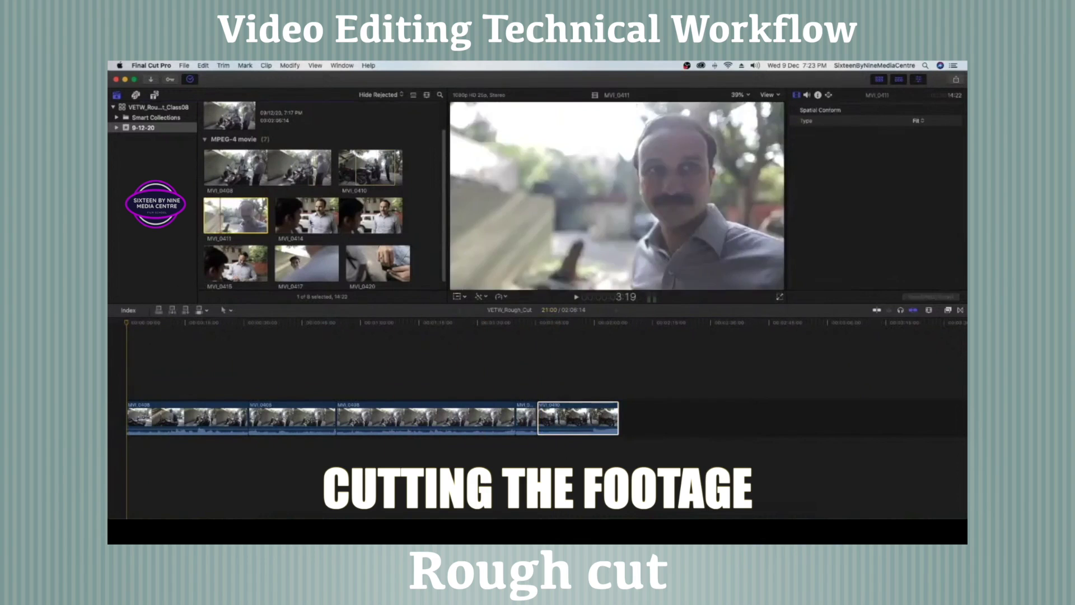
pyautogui.press('space')
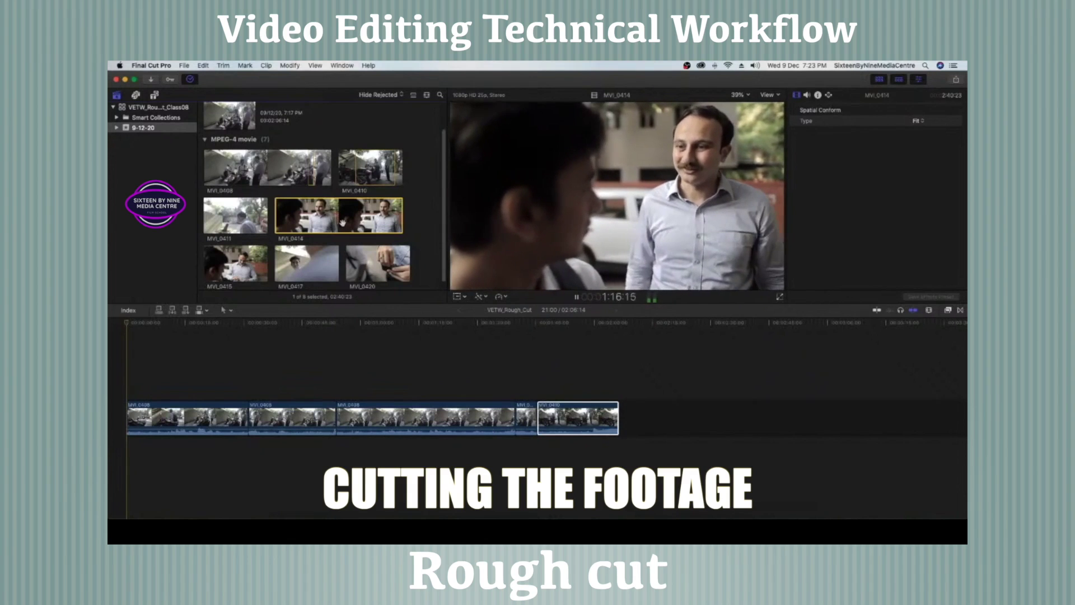
# Play the timeline from its start and split the first clip at 20:16.
pyautogui.click(125, 326)
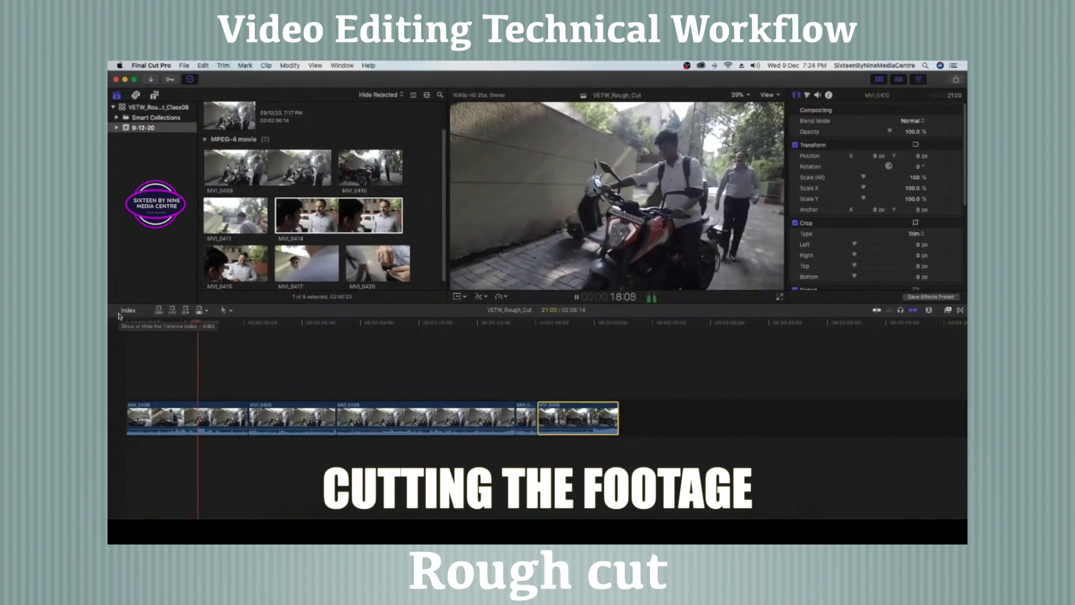
pyautogui.click(207, 407)
pyautogui.press('super+b')
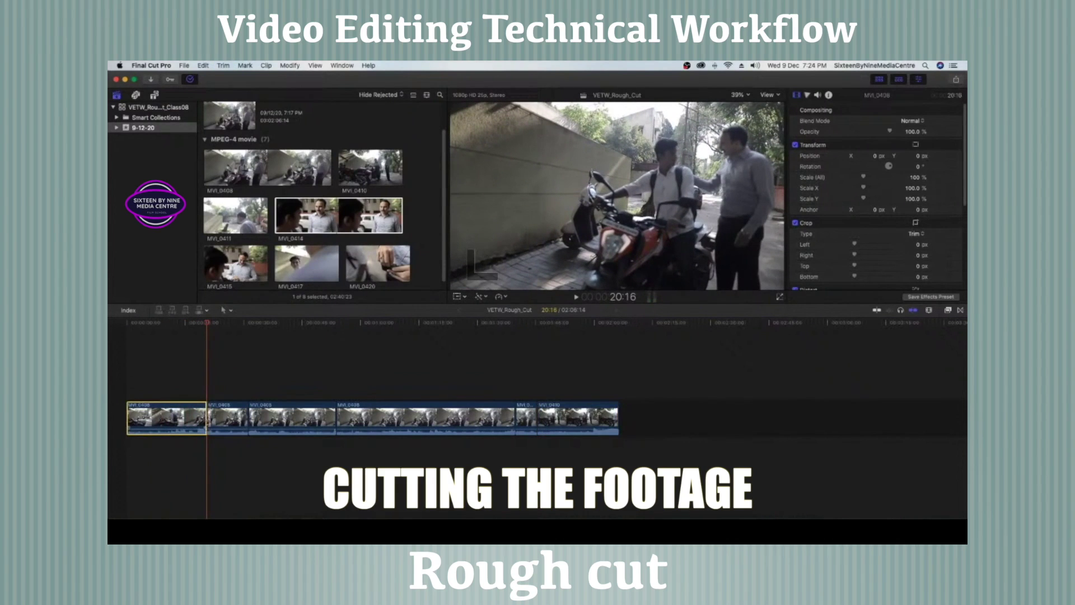
# Mark a 3:09 range near the beginning of MVI_0417 and insert it at the 20:16 cut in the timeline.
pyautogui.click(292, 268)
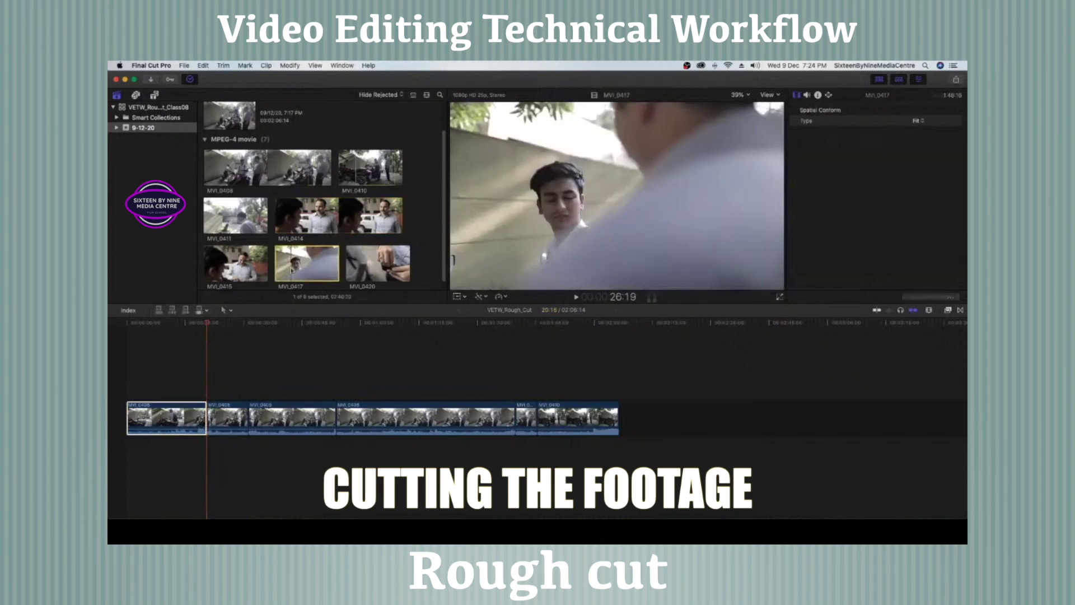
pyautogui.press('space')
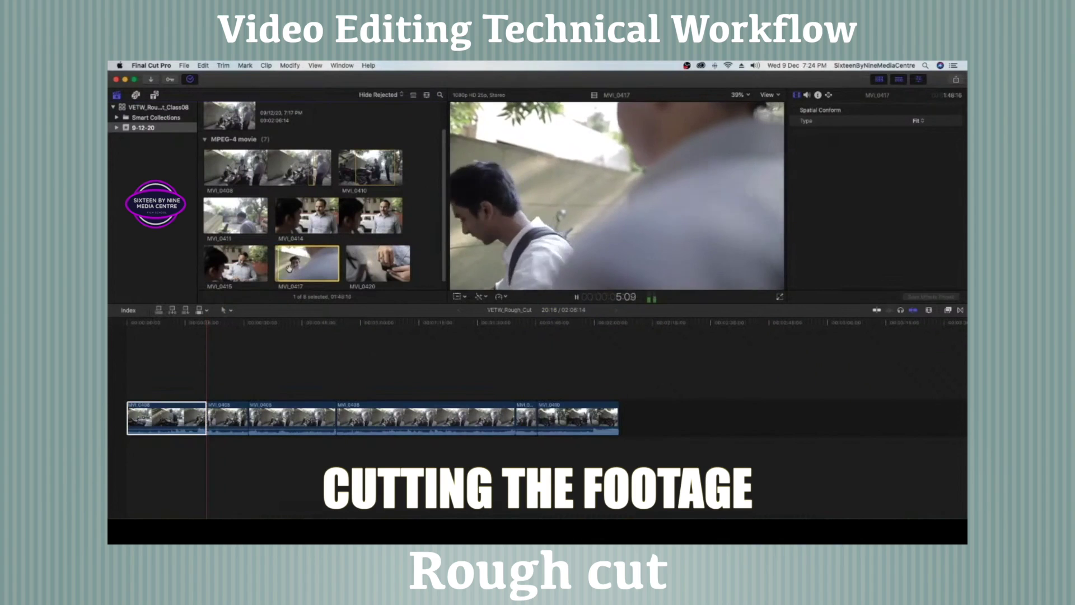
pyautogui.press('space')
pyautogui.press('o')
pyautogui.moveTo(280, 267); pyautogui.dragTo(213, 417)
# Play back the timeline from just before the inserted MVI_0417 shot to about 30 seconds.
pyautogui.press('space')
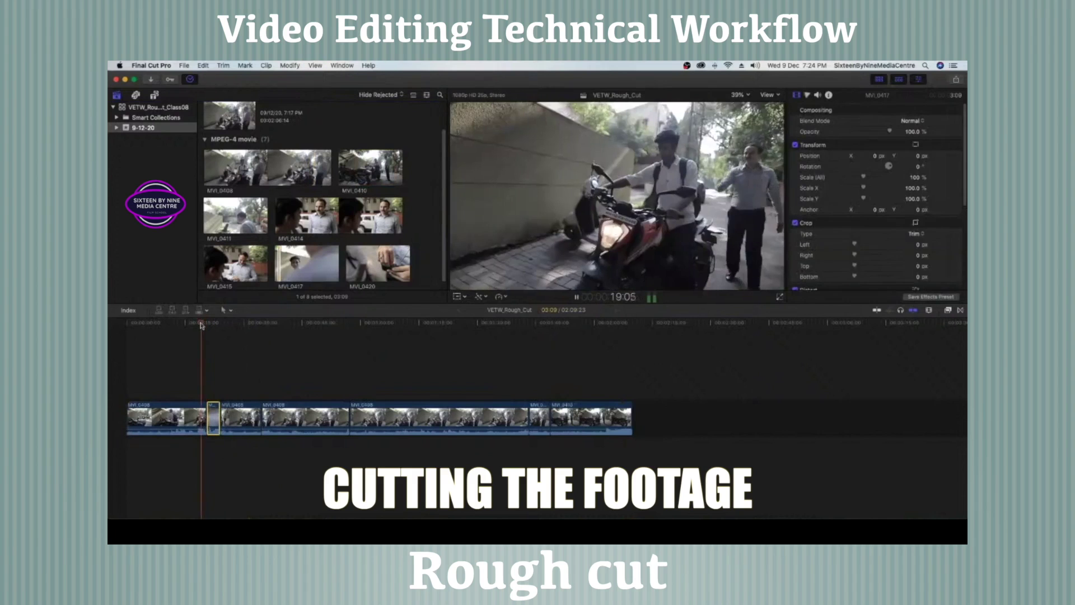
pyautogui.press('space')
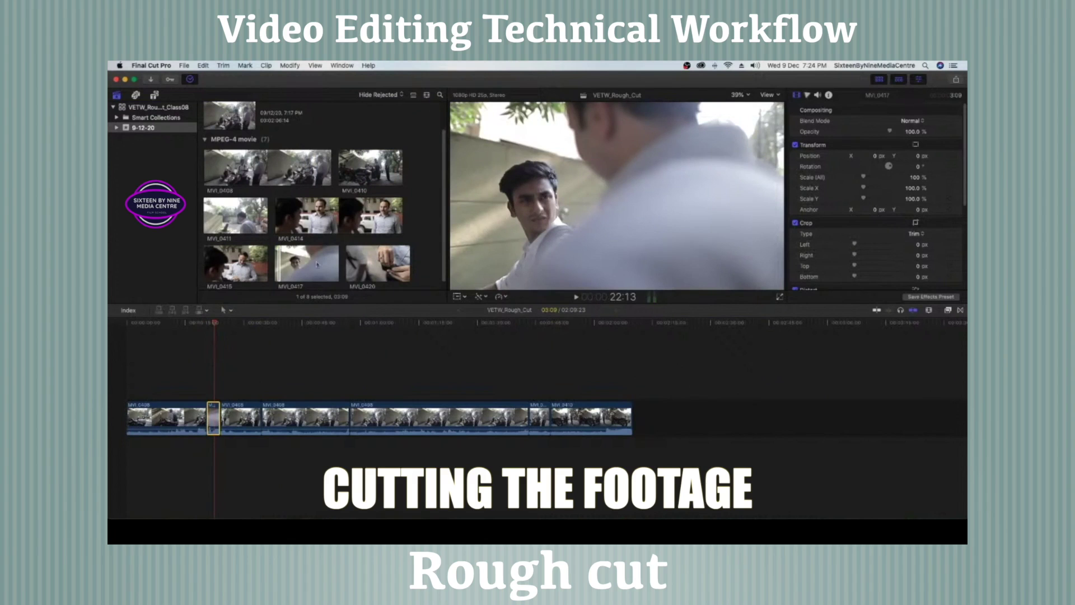
pyautogui.press('space')
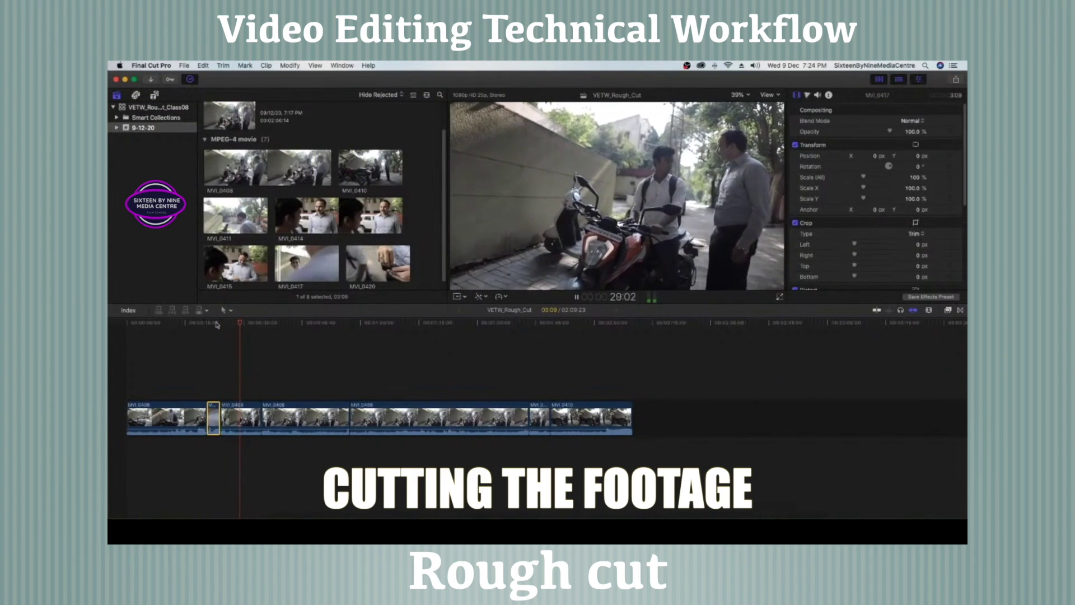
pyautogui.press('space')
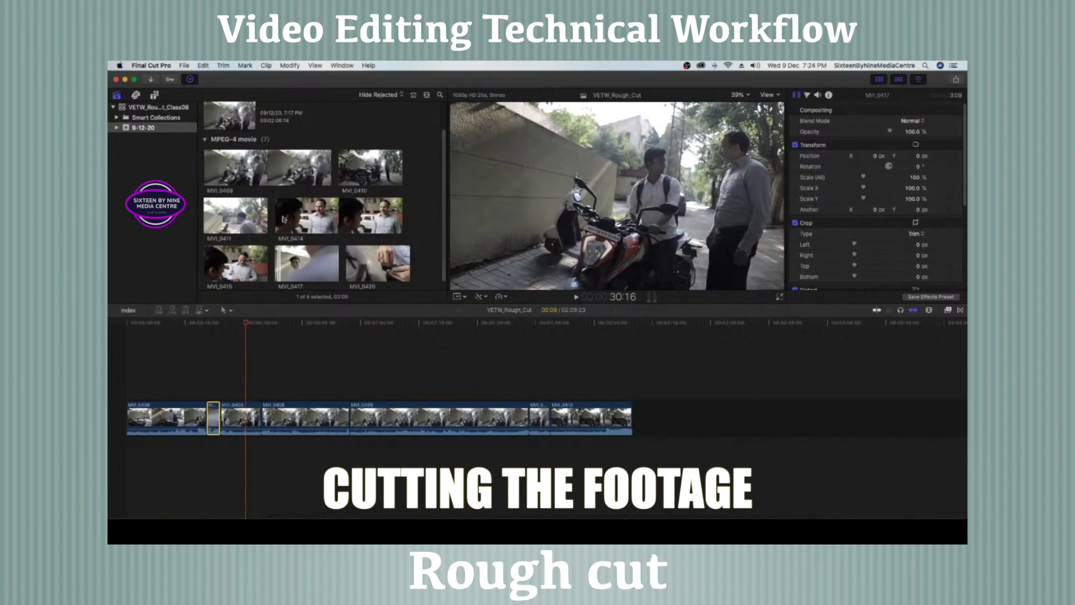
# Mark a 2:08 range of MVI_0414 ending at about 32:18 and insert it right after the MVI_0417 shot.
pyautogui.click(276, 214)
pyautogui.press('space')
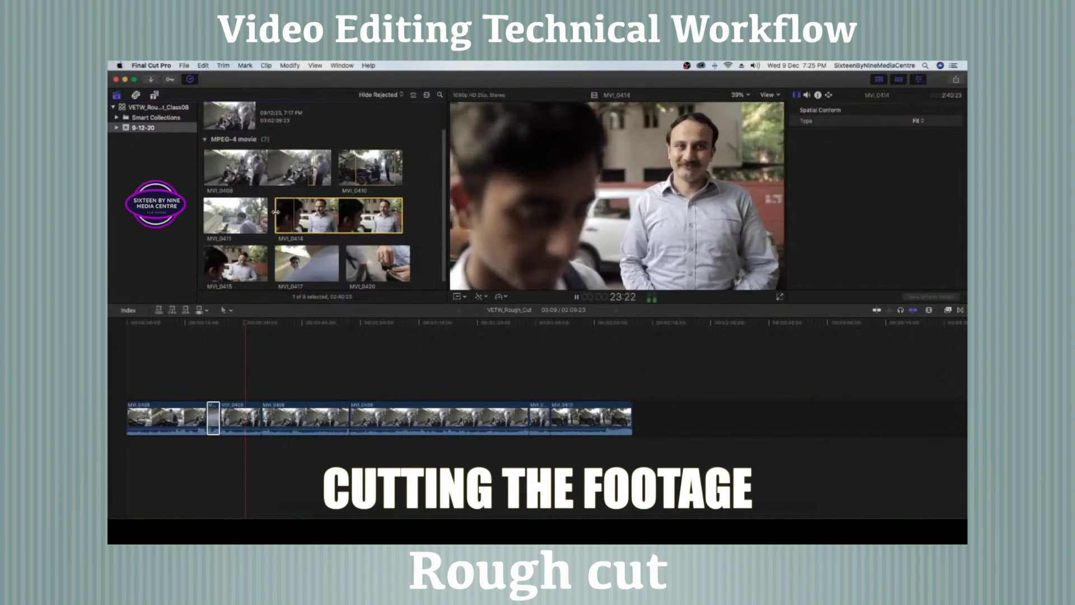
pyautogui.press('space')
pyautogui.press('i')
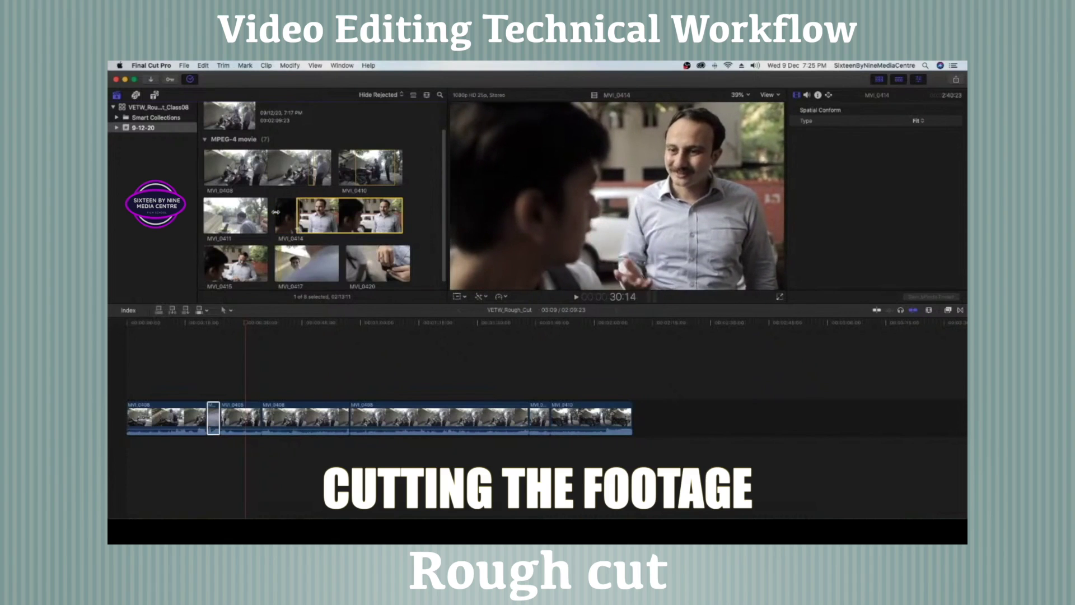
pyautogui.press('i')
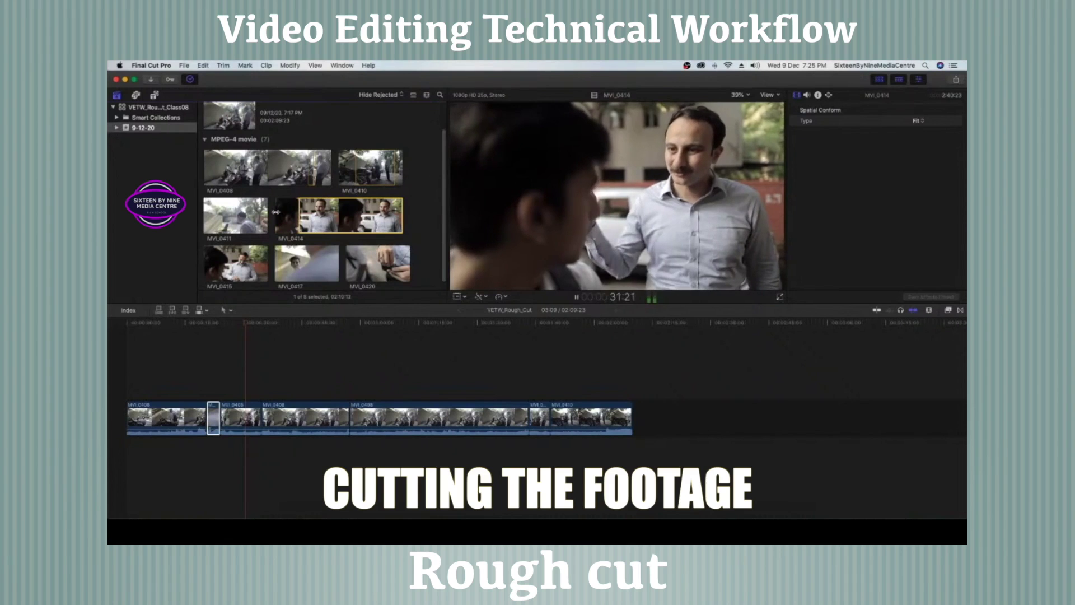
pyautogui.press('o')
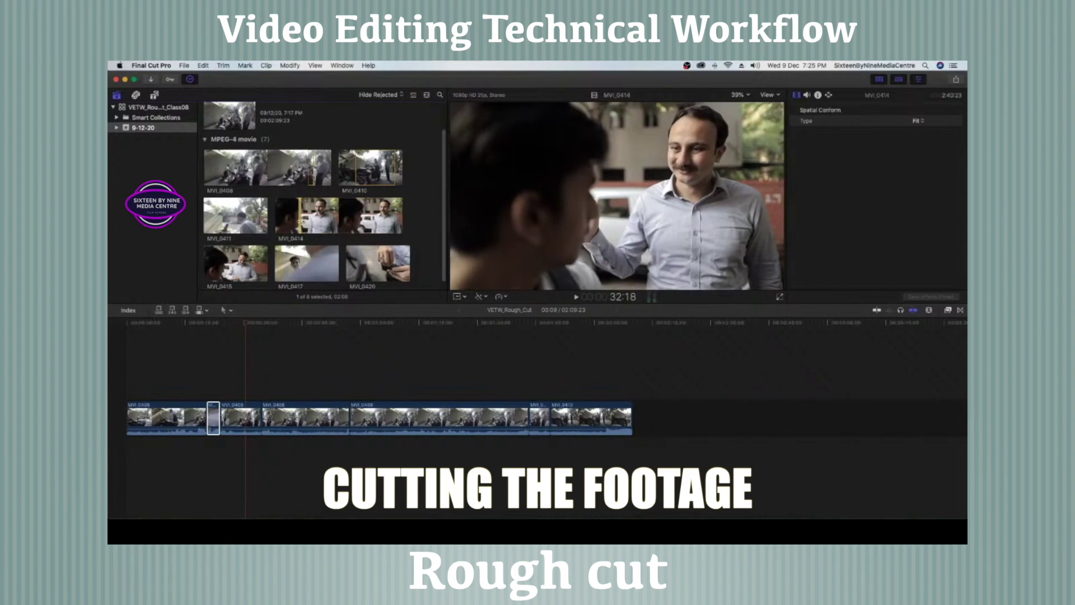
pyautogui.press('w')
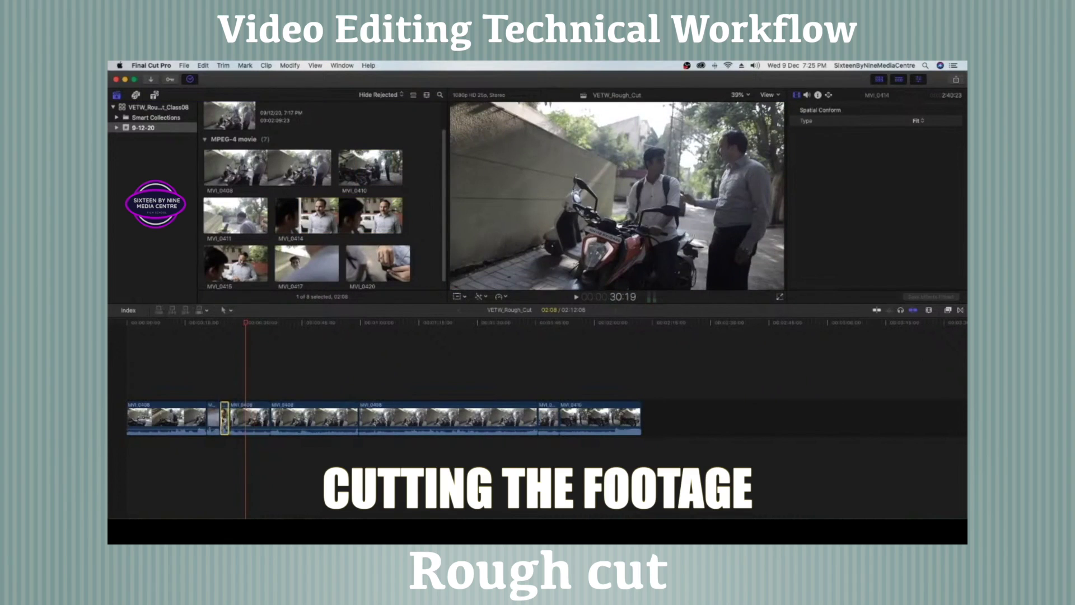
# Mark a 3:17 range of MVI_0417 ending at about 13:16 and insert it right after the MVI_0414 shot.
pyautogui.click(281, 264)
pyautogui.press('j')
pyautogui.press('l')
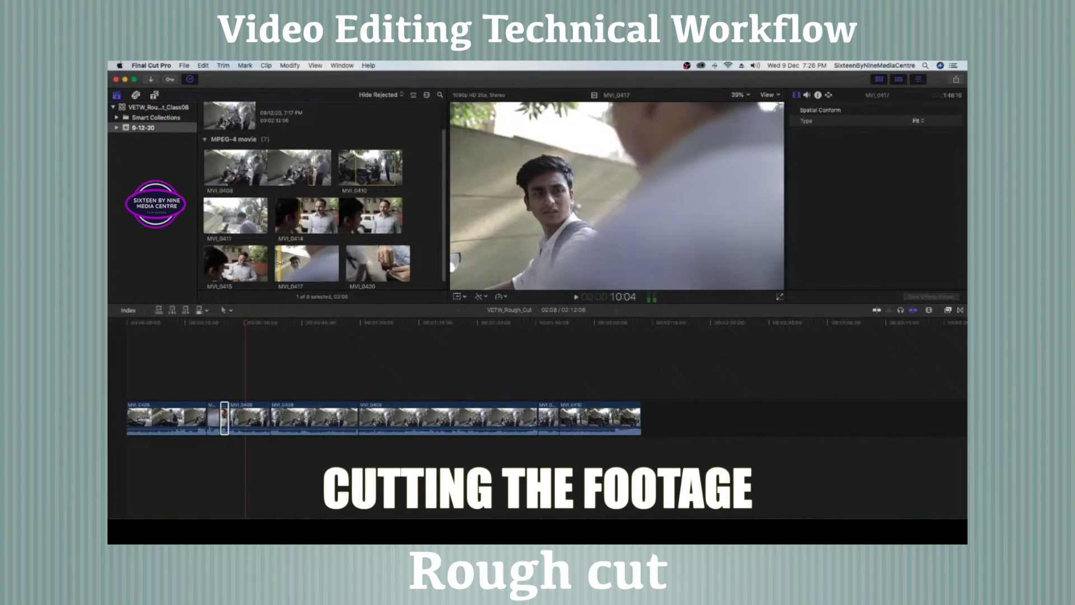
pyautogui.click(280, 263)
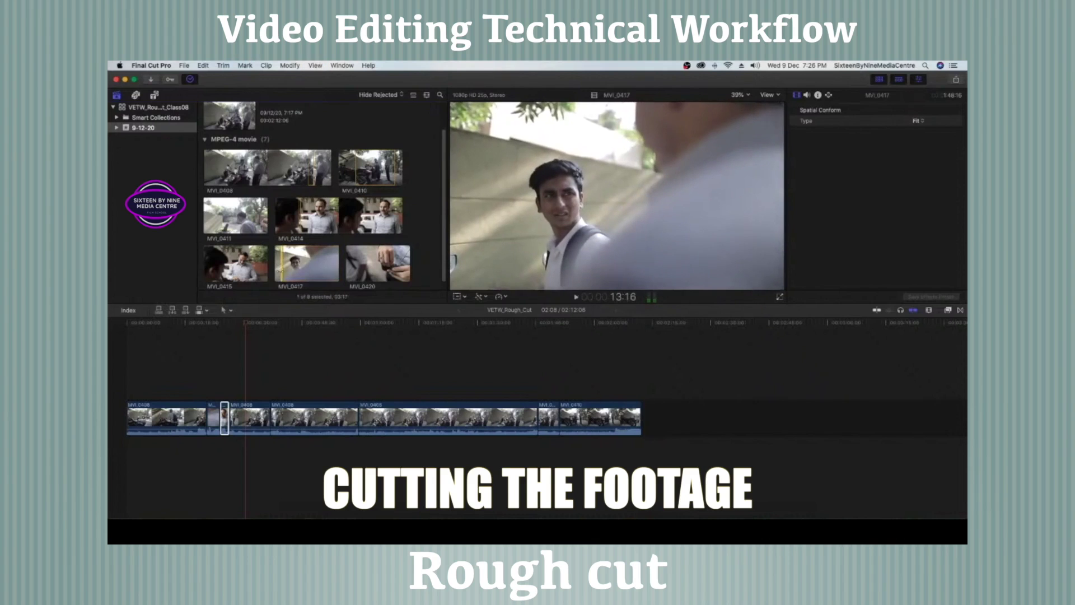
pyautogui.moveTo(280, 277); pyautogui.dragTo(234, 424)
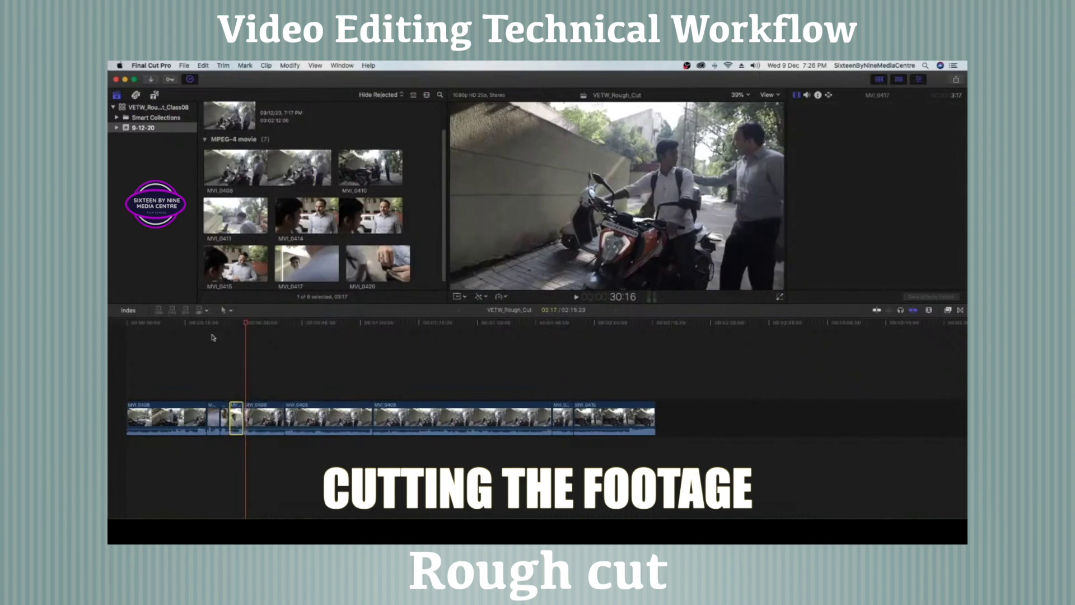
# Play back the inserted shots, split the MVI_0408 clip after them at 37:00, and delete the part before the cut.
pyautogui.click(200, 323)
pyautogui.press('space')
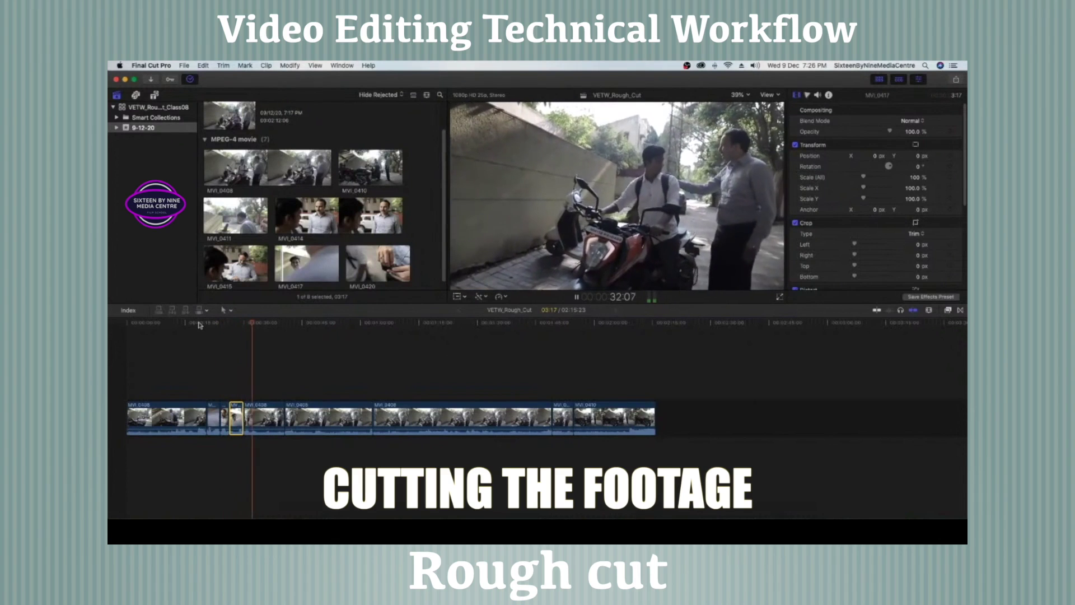
pyautogui.press('space')
pyautogui.click(257, 417)
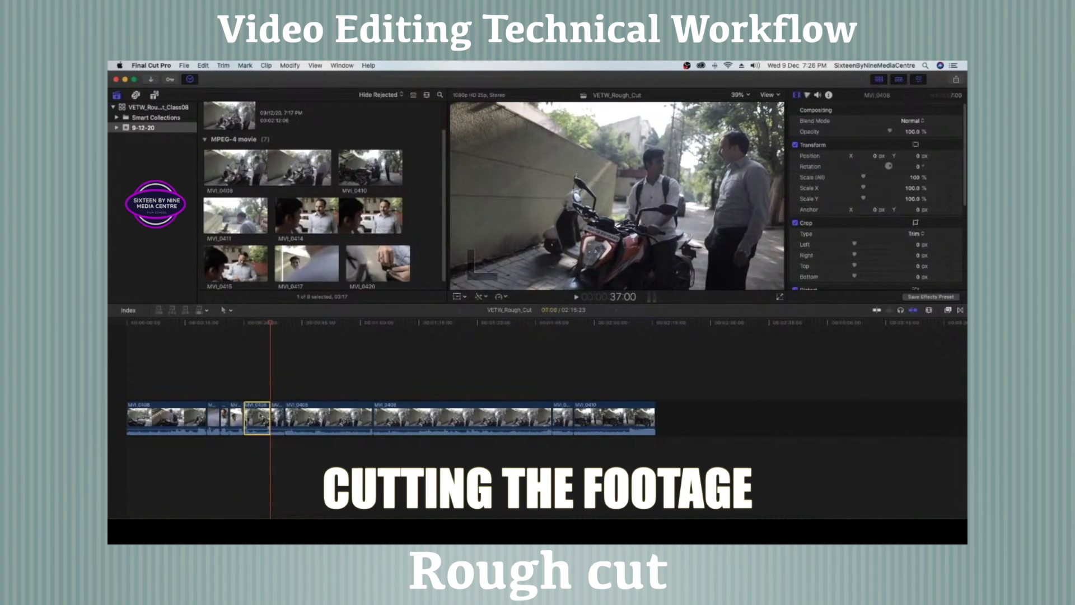
pyautogui.press('Delete')
# Review the short leftover MVI_0408 piece after the last insert and delete it from the timeline.
pyautogui.press('space')
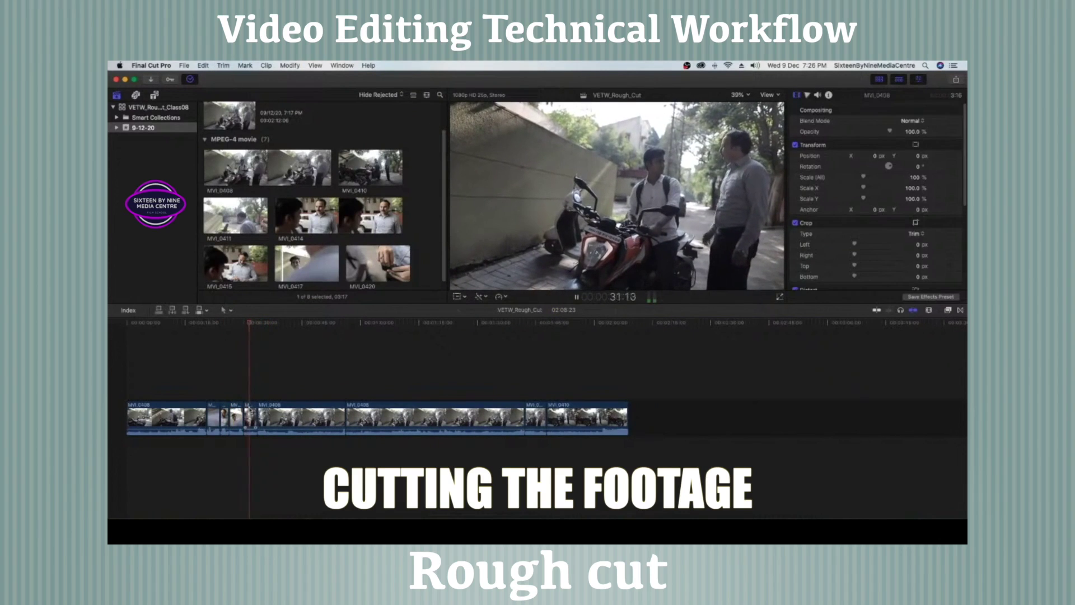
pyautogui.press('space')
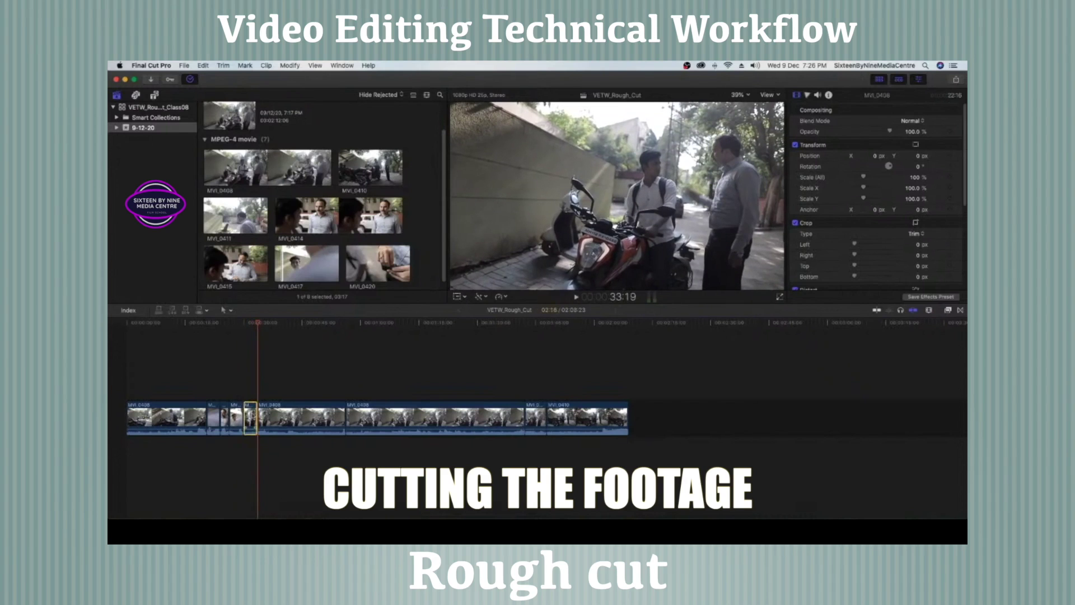
pyautogui.press('Delete')
pyautogui.press('Up')
# Mark an 11:24 range of MVI_0414 ending at 47:11 and insert it at 30:03, after the second MVI_0417 shot.
pyautogui.click(225, 417)
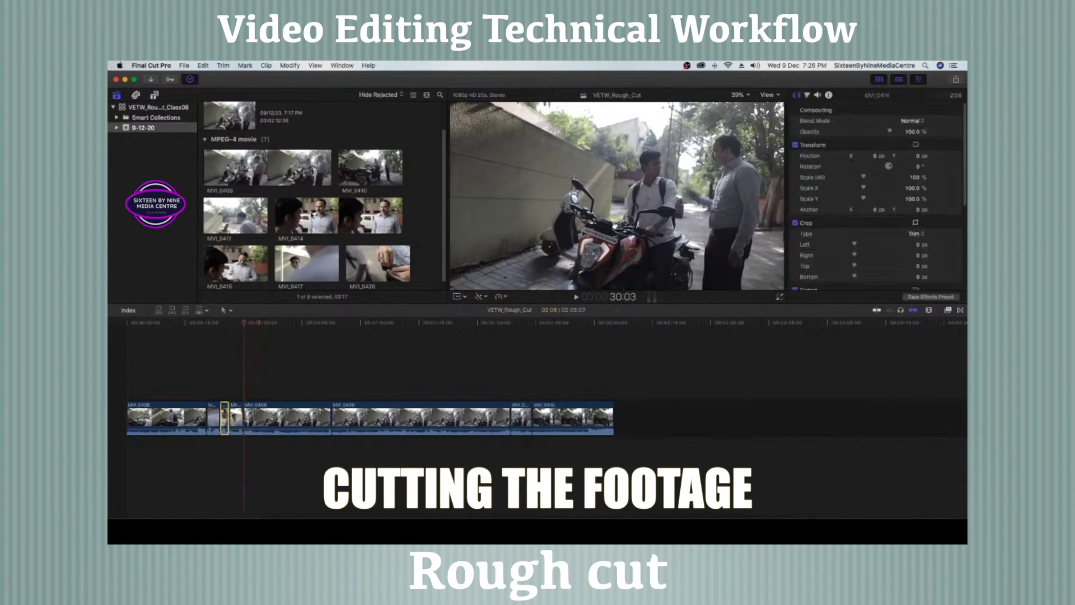
pyautogui.hotkey('shift', 'f')
pyautogui.press('space')
pyautogui.press('i')
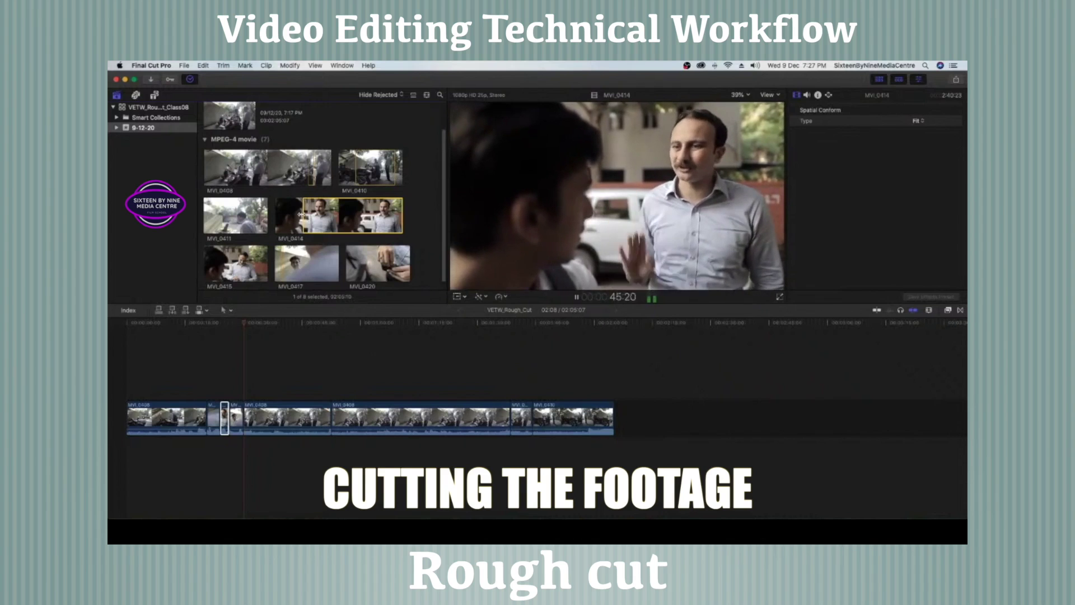
pyautogui.press('space')
pyautogui.press('space')
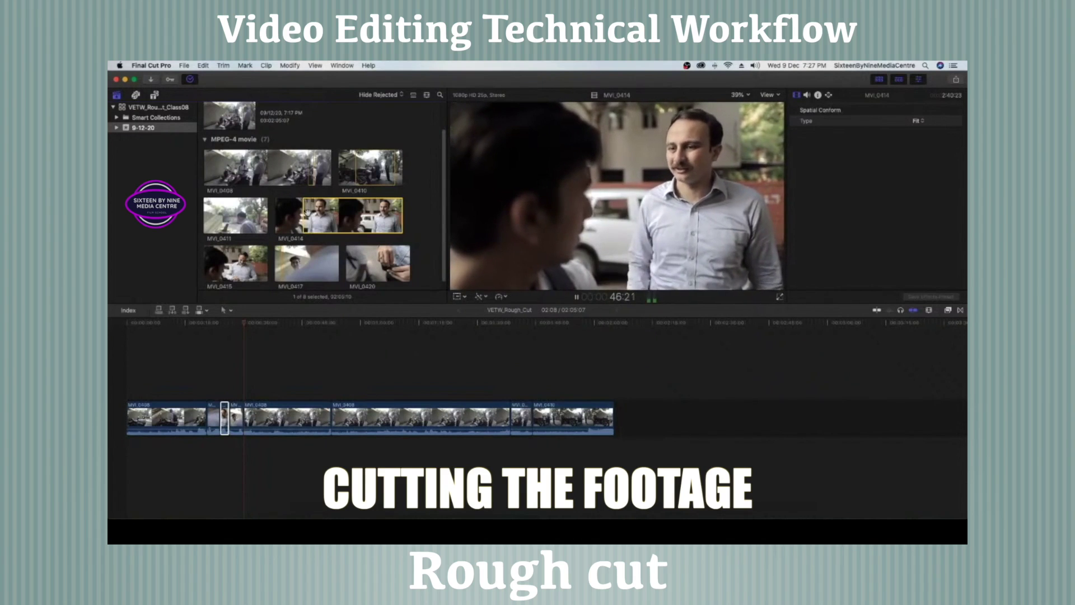
pyautogui.press('space')
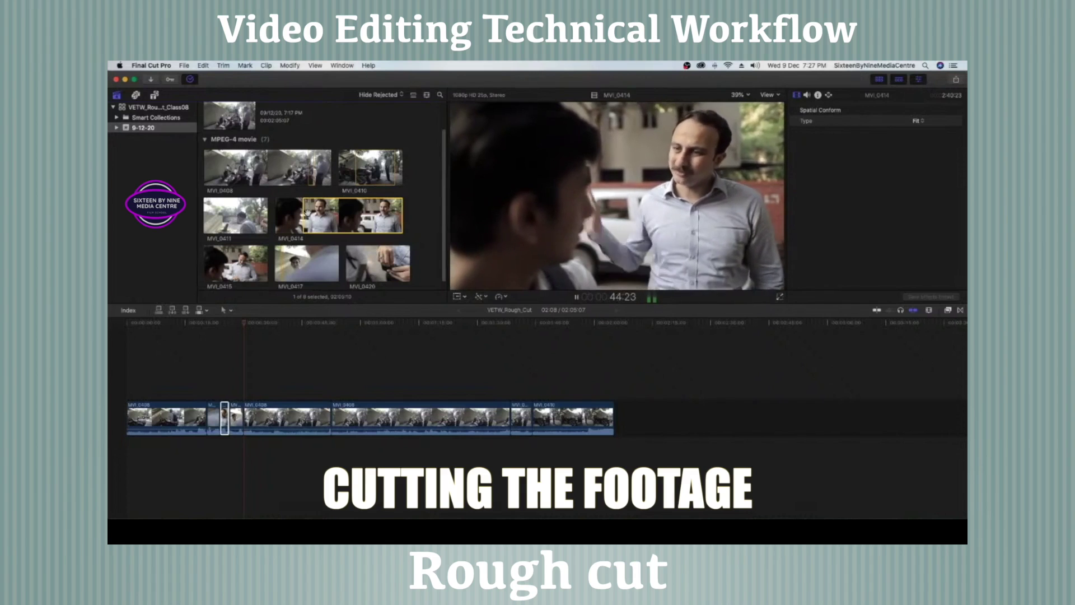
pyautogui.press('o')
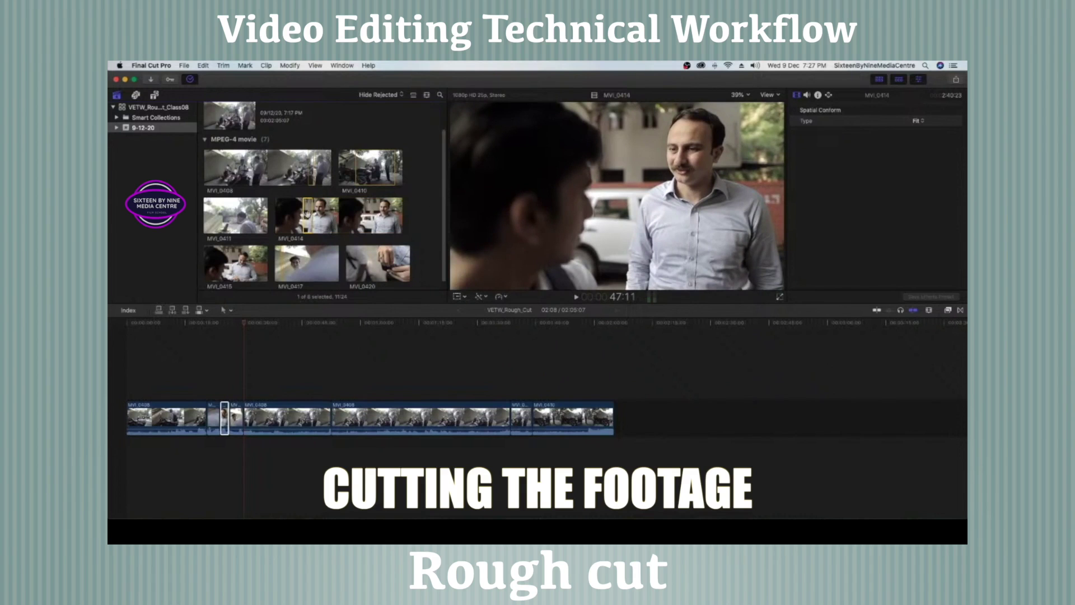
pyautogui.moveTo(311, 216); pyautogui.dragTo(262, 354)
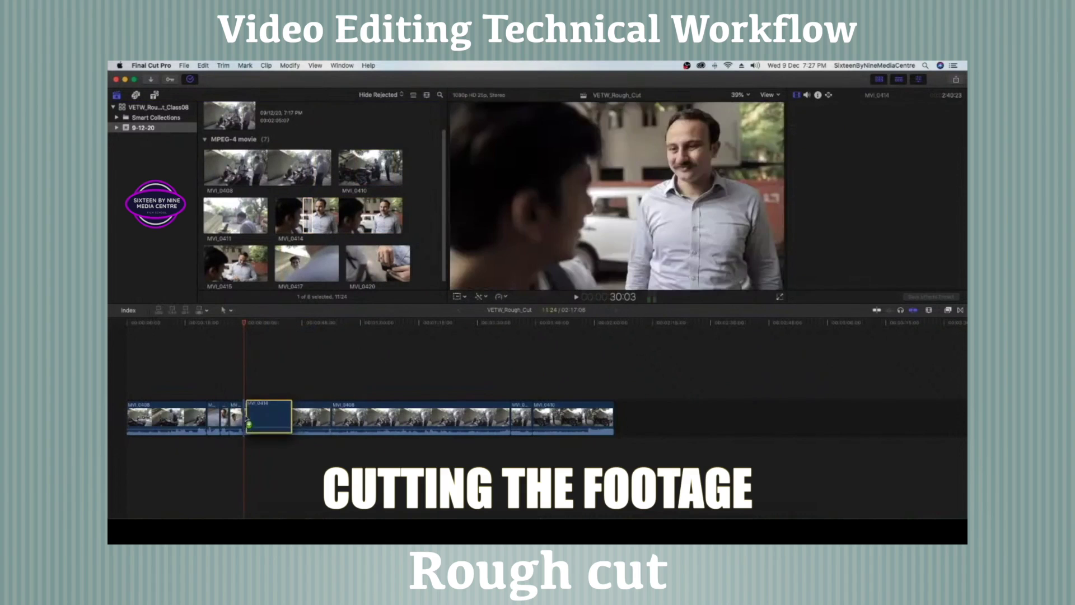
# Play MVI_0414 beyond the range just used and mark a new range start at about 53 seconds.
pyautogui.click(309, 216)
pyautogui.press('space')
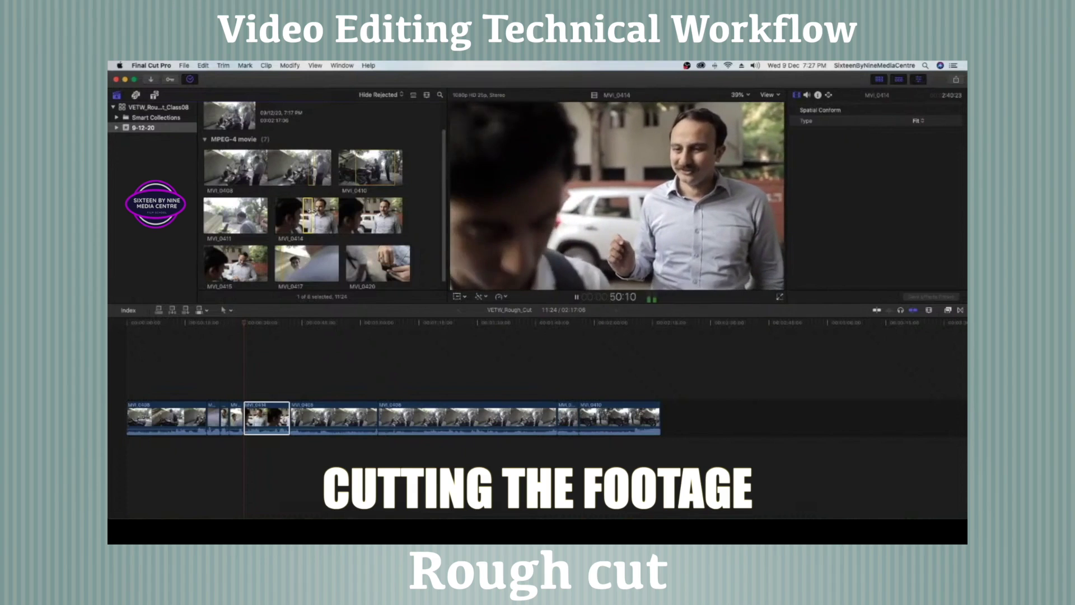
pyautogui.press('i')
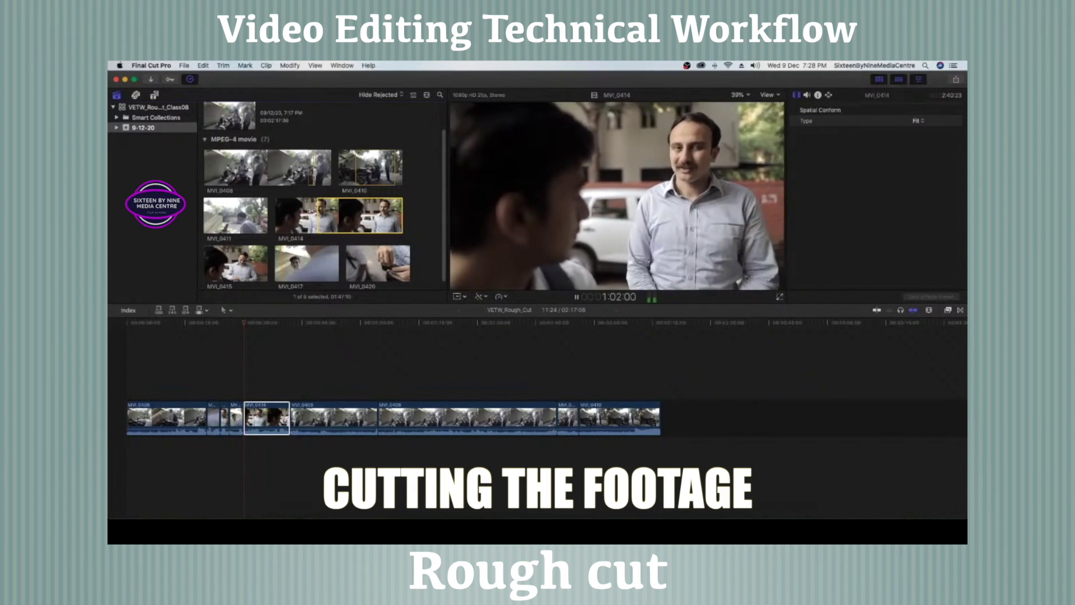
# Play back the inserted MVI_0414 shot and trim the start of the following MVI_0408 clip up to 49:12.
pyautogui.click(291, 324)
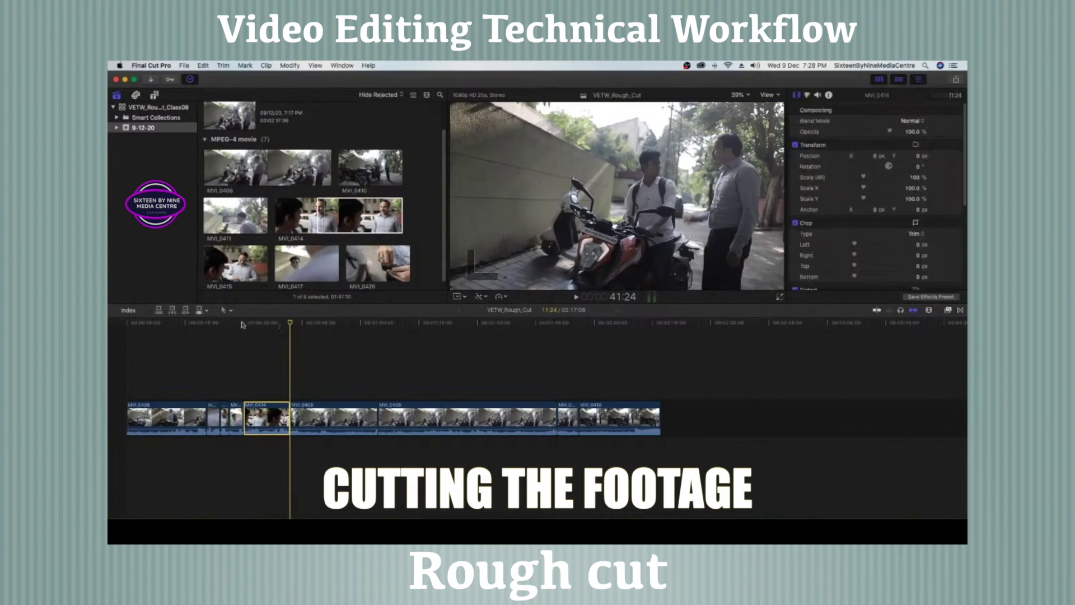
pyautogui.click(240, 323)
pyautogui.press('space')
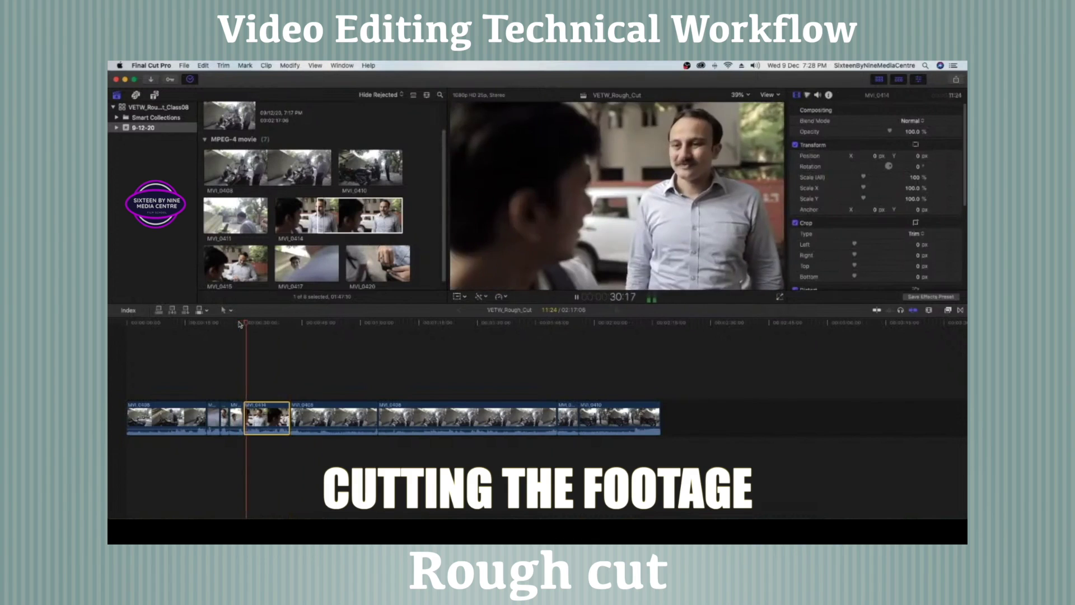
pyautogui.click(287, 323)
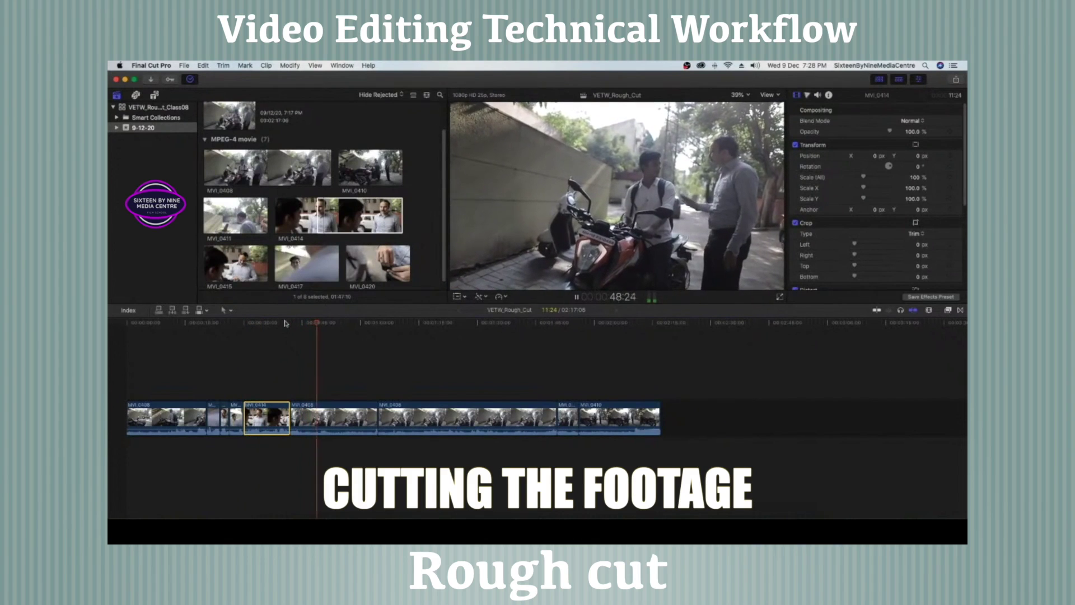
pyautogui.click(321, 323)
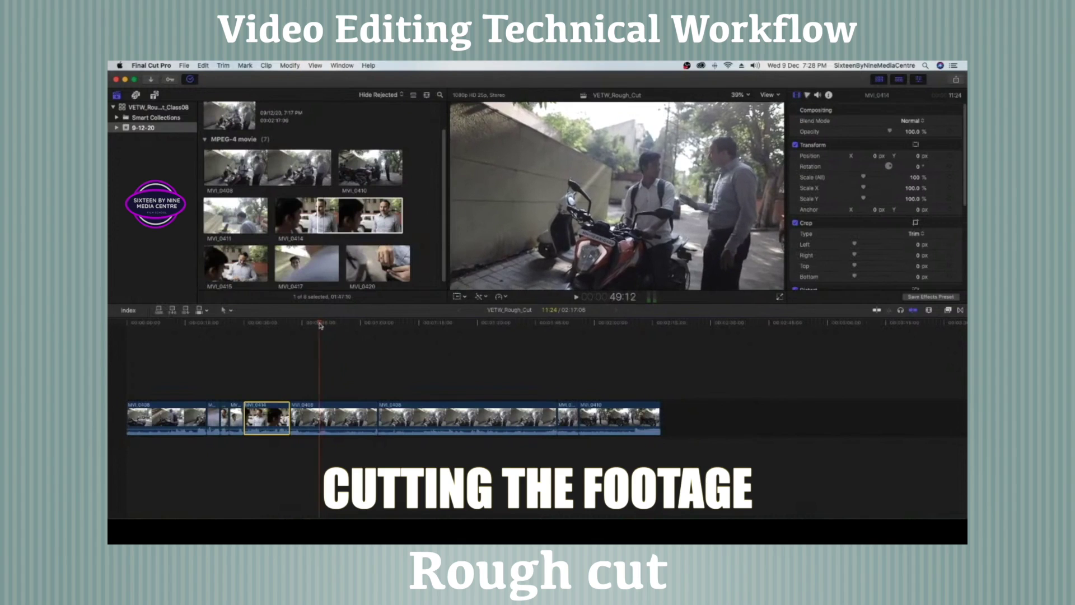
pyautogui.hotkey('alt', '[')
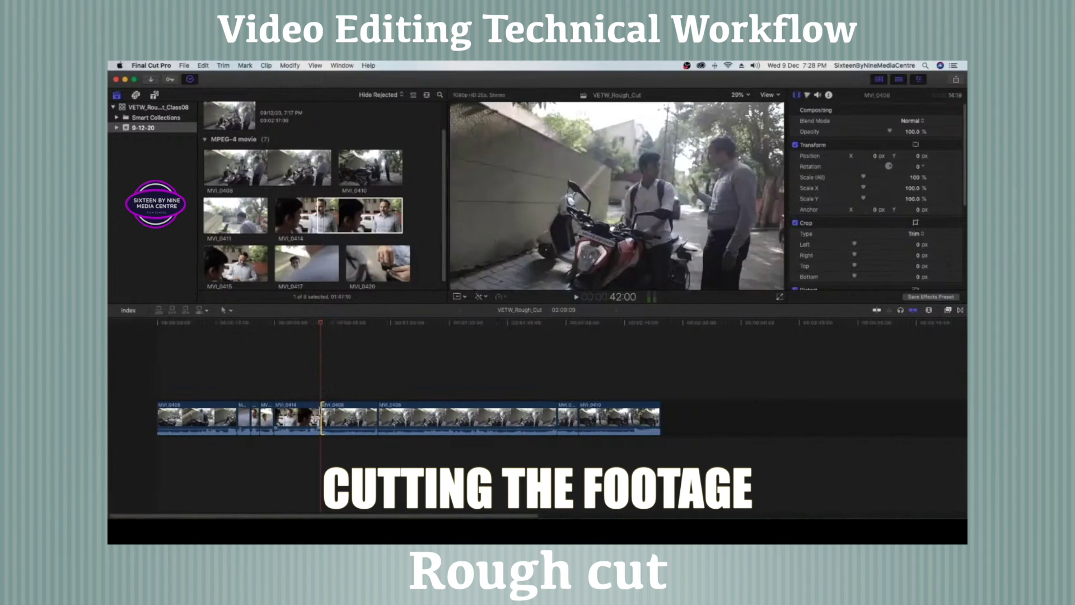
# Insert a 4:02 range of MVI_0417 at 46:00 and trim 3:09 off the start of the MVI_0408 piece that follows.
pyautogui.press('space')
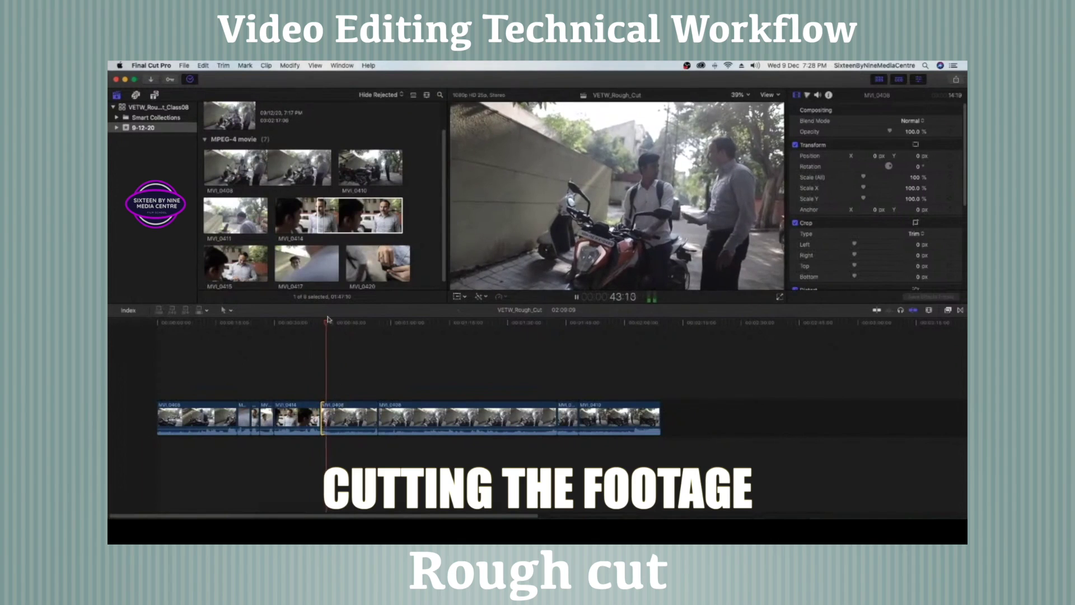
pyautogui.press('space')
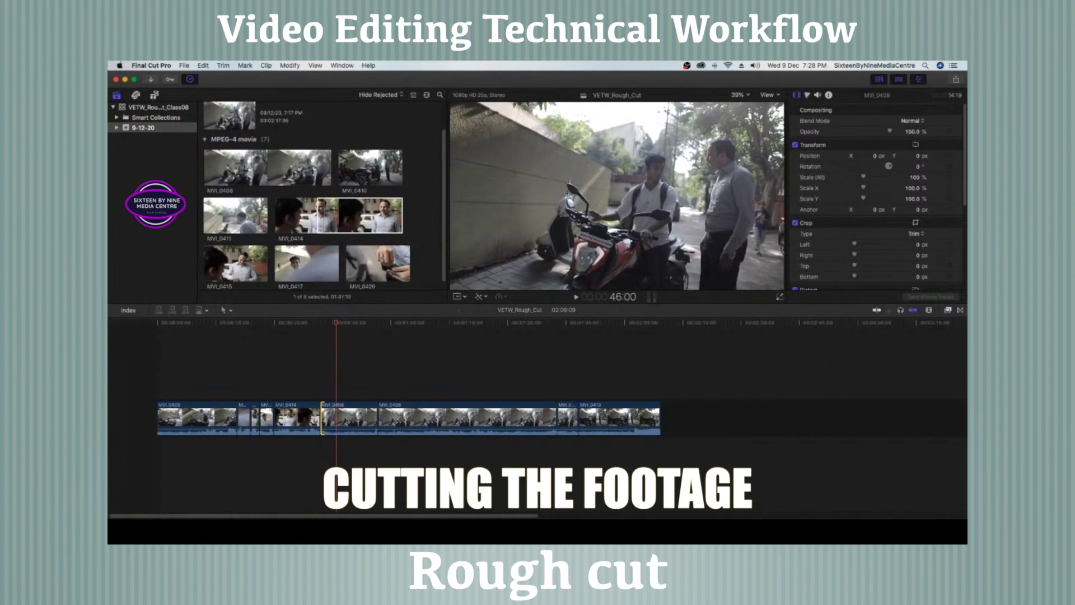
pyautogui.click(283, 262)
pyautogui.press('space')
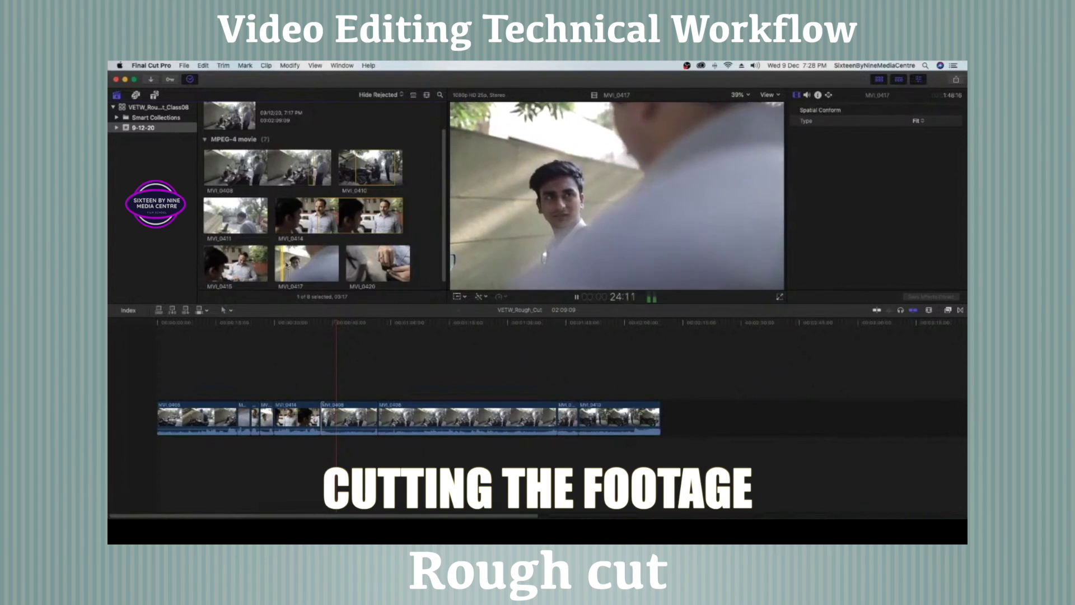
pyautogui.click(286, 264)
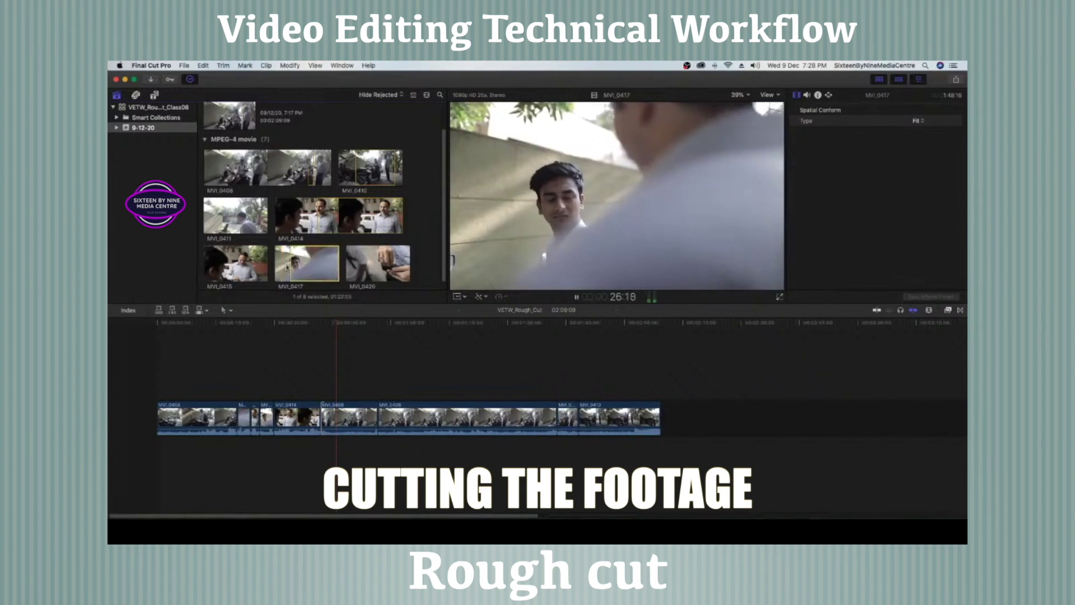
pyautogui.moveTo(286, 267); pyautogui.dragTo(325, 417)
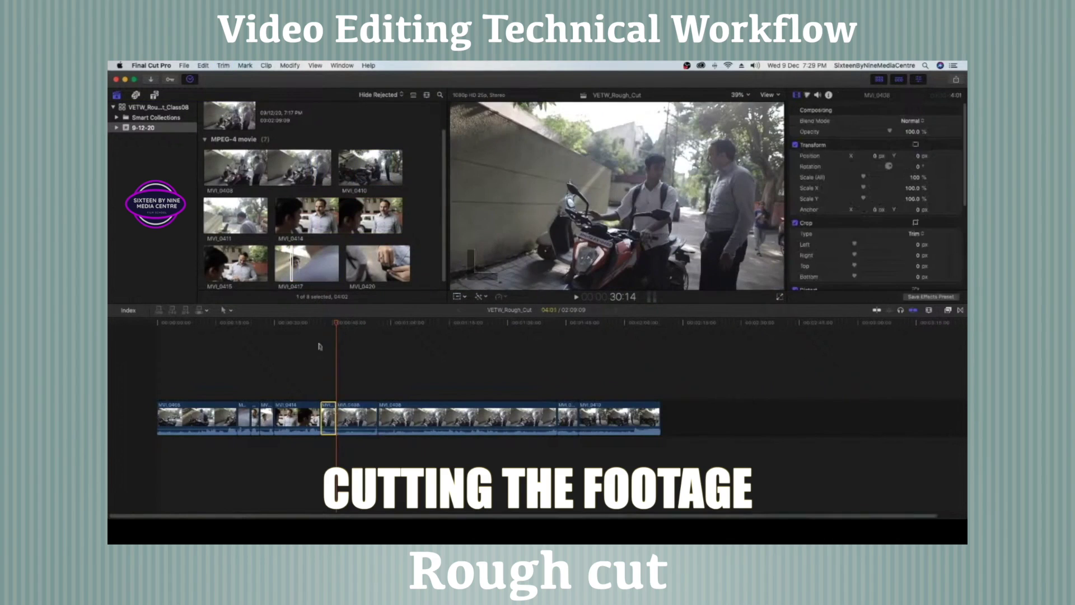
pyautogui.press('w')
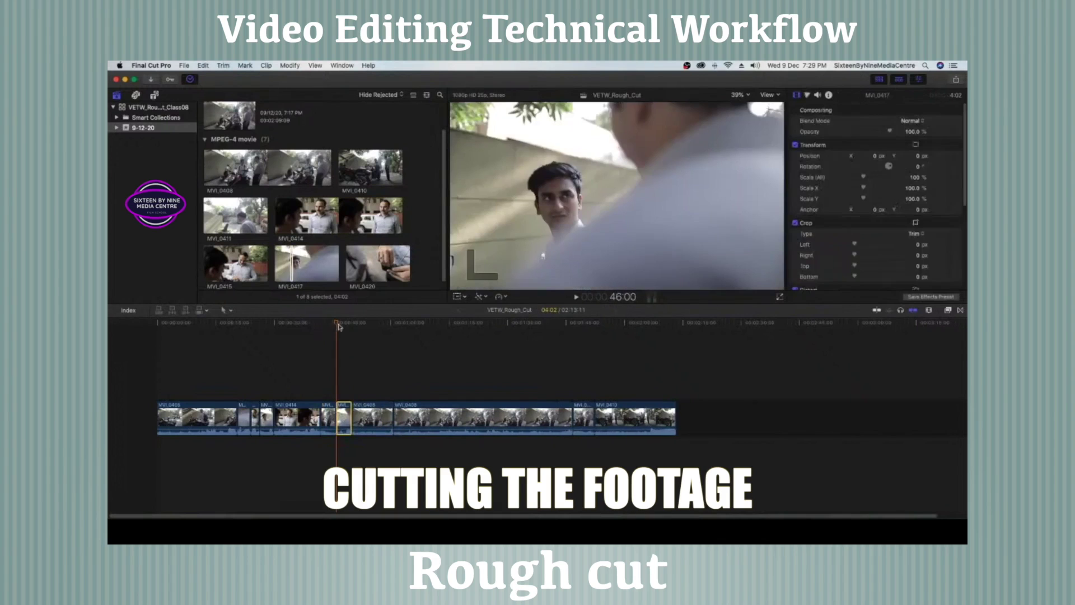
pyautogui.press('space')
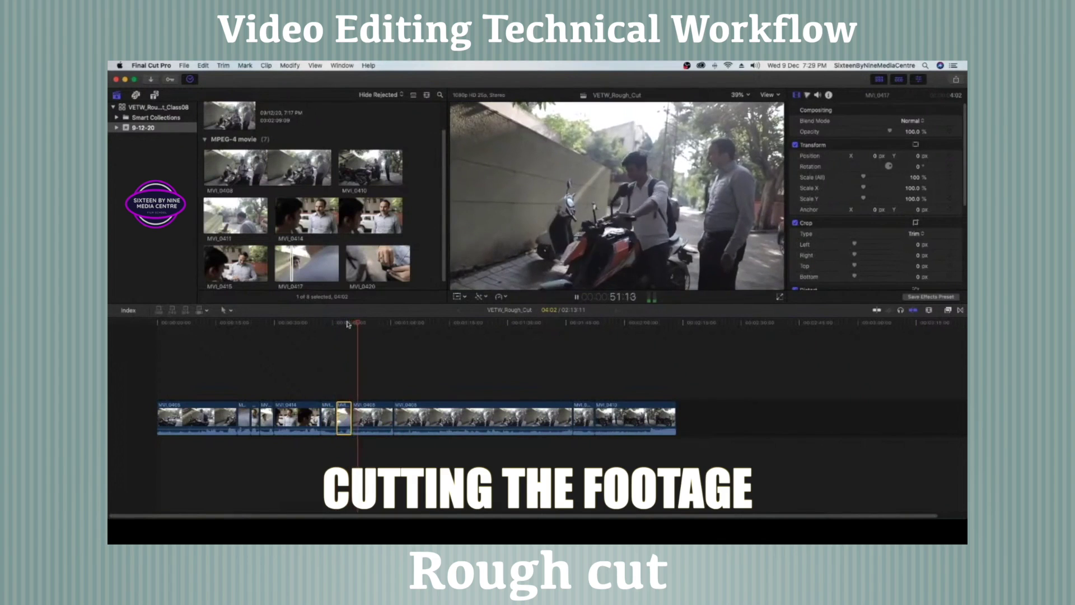
pyautogui.hotkey('alt', '[')
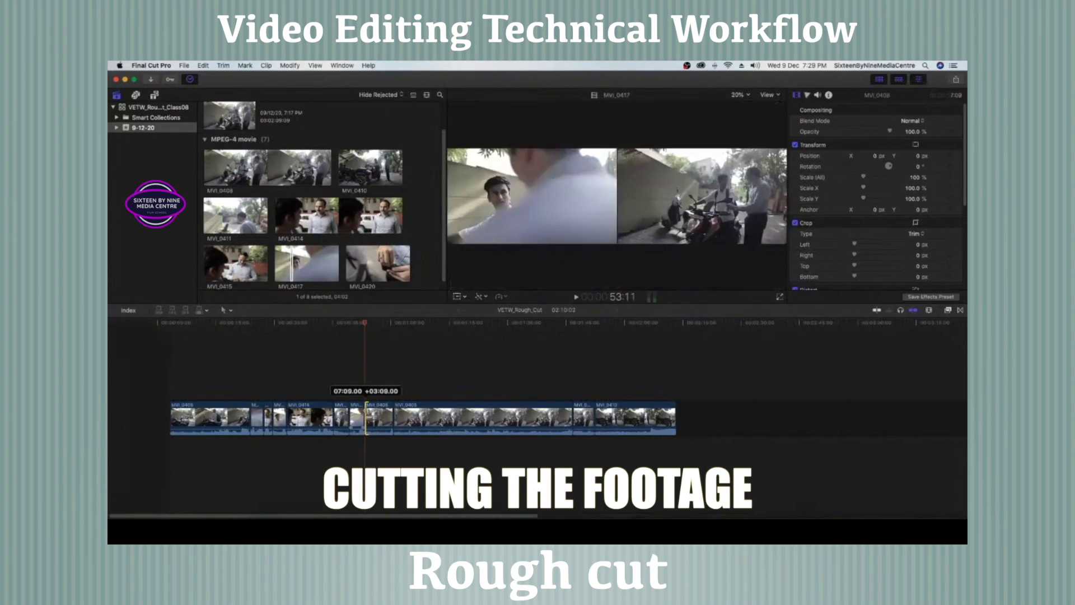
# Play through MVI_0414 to find the next line and mark a 3:17 range starting at about 1:20.
pyautogui.click(359, 223)
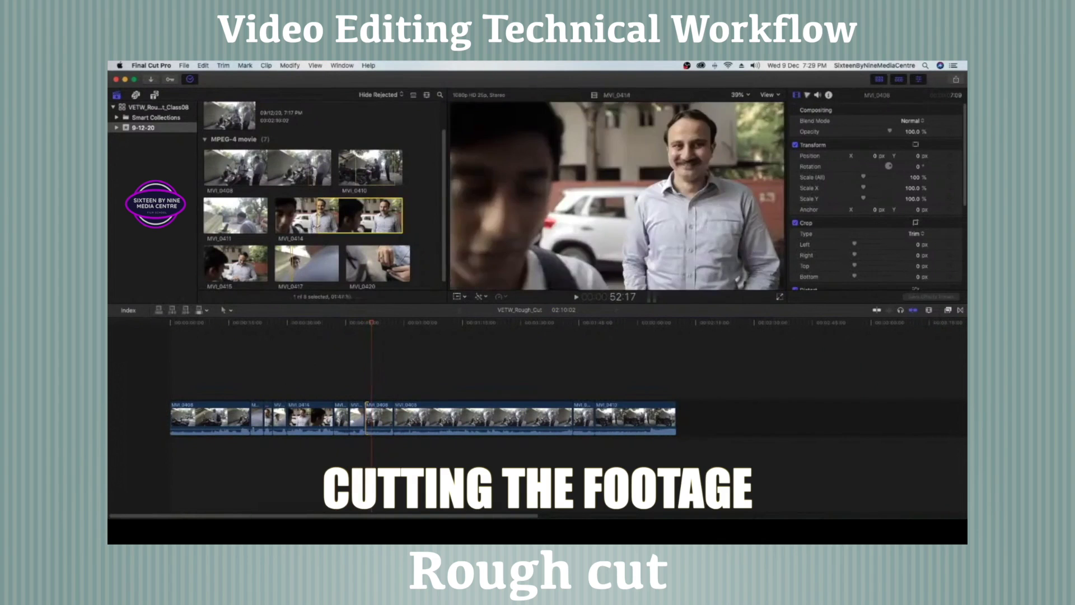
pyautogui.press('space')
pyautogui.scroll(-1, 359, 223)
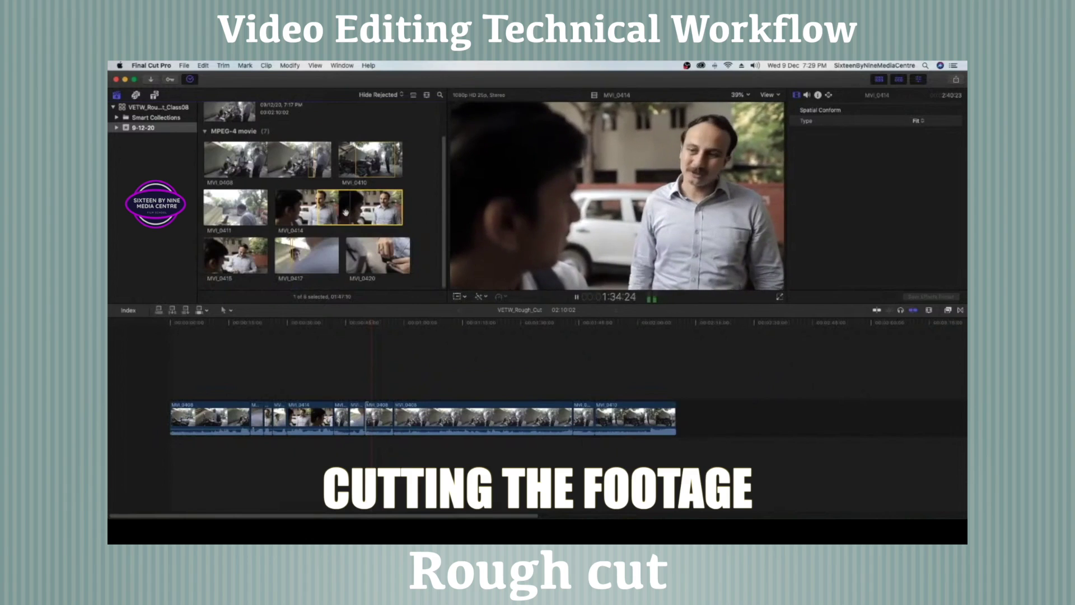
pyautogui.press('space')
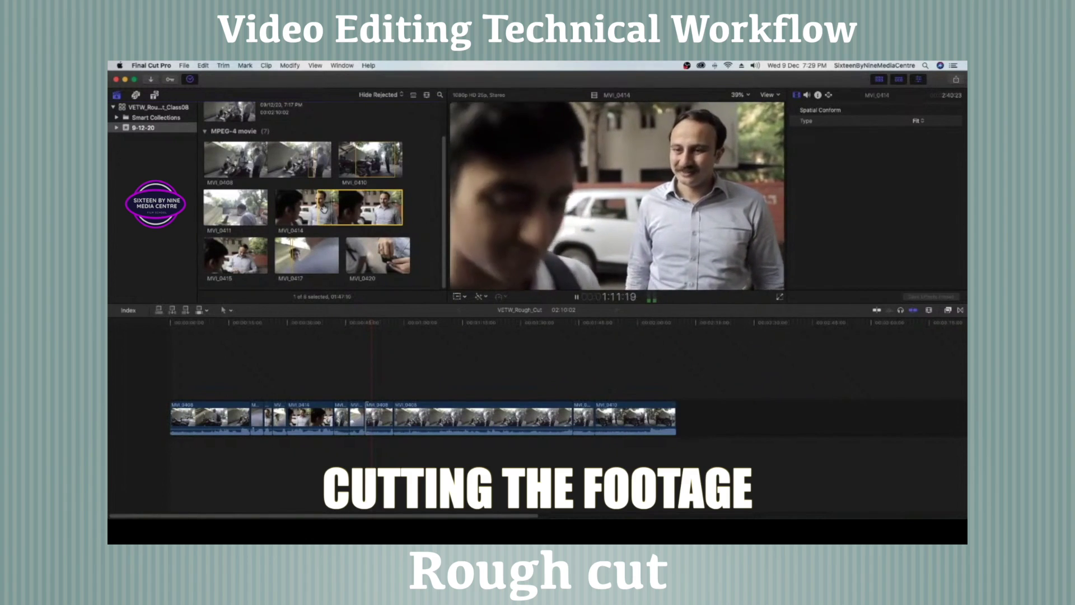
pyautogui.press('space')
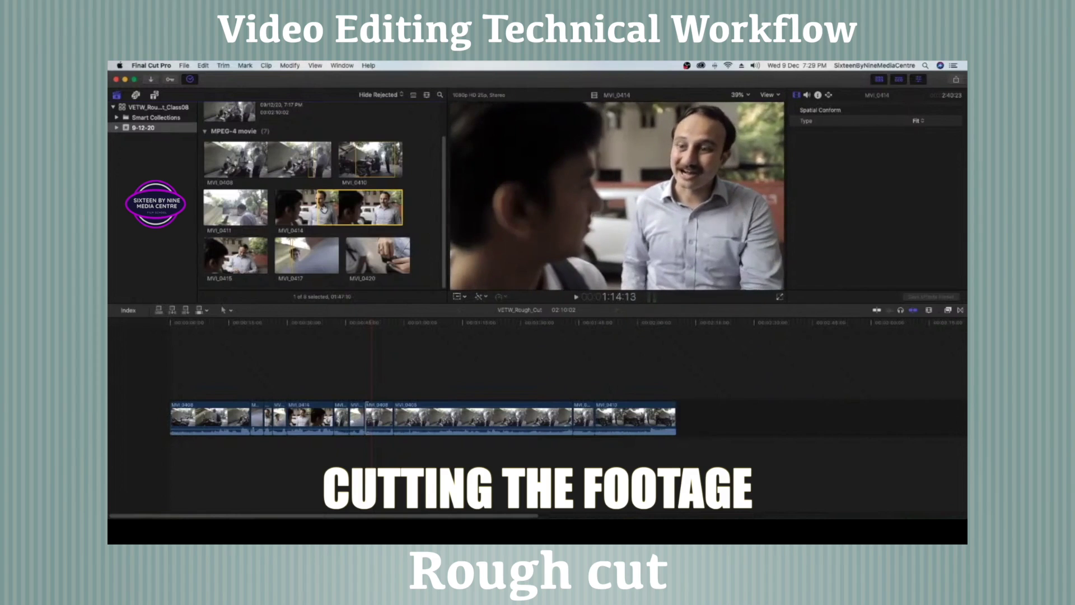
pyautogui.press('Left')
pyautogui.press('Left')
pyautogui.press('Left')
pyautogui.press('Left')
pyautogui.press('Left')
pyautogui.press('Left')
pyautogui.press('Left')
pyautogui.press('Left')
pyautogui.press('Left')
pyautogui.press('Left')
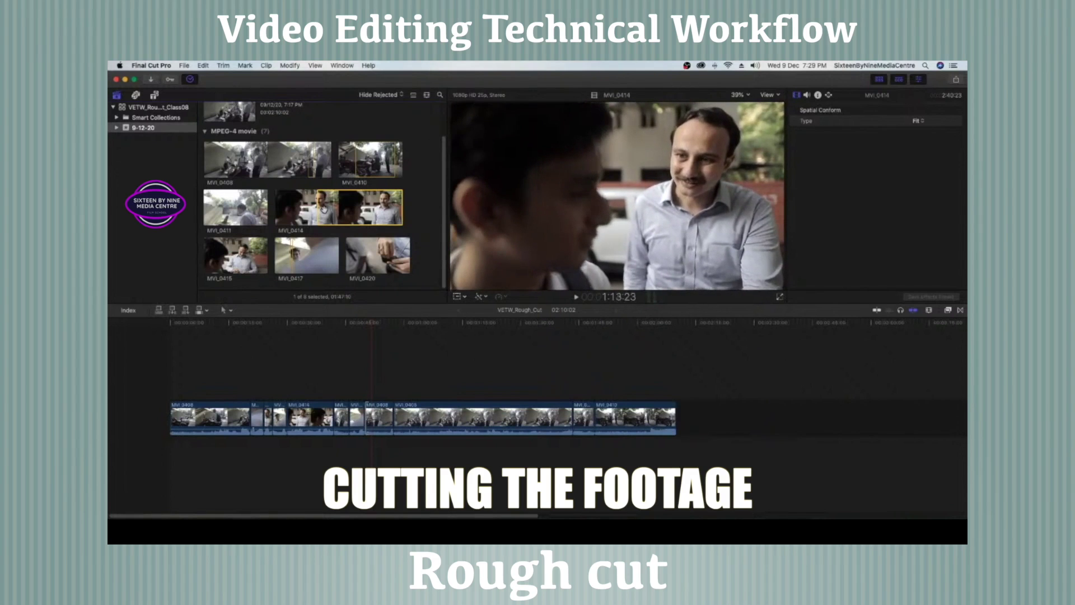
pyautogui.press('space')
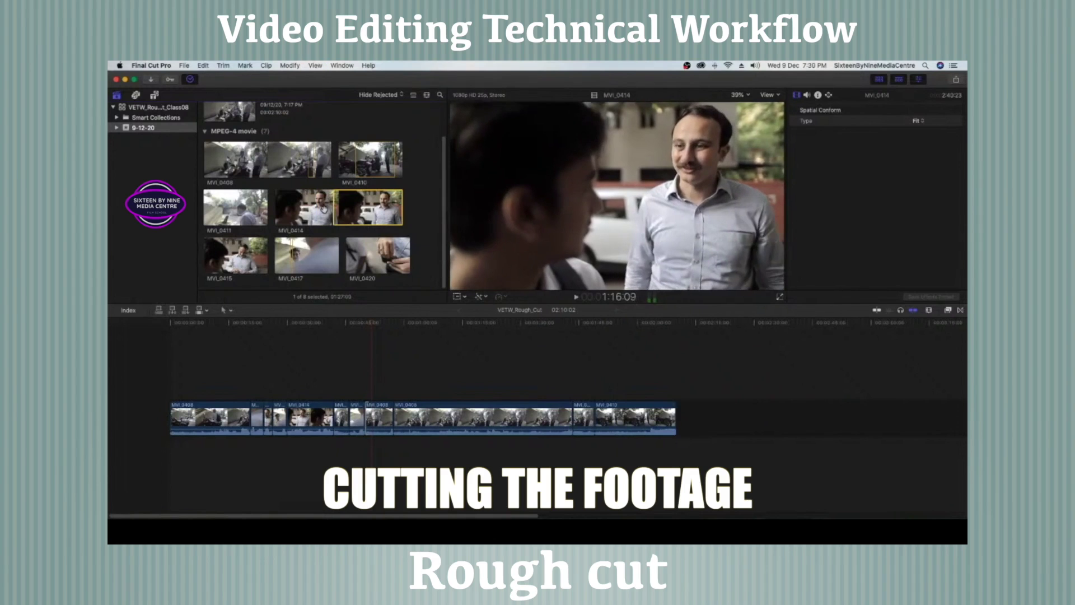
pyautogui.press('space')
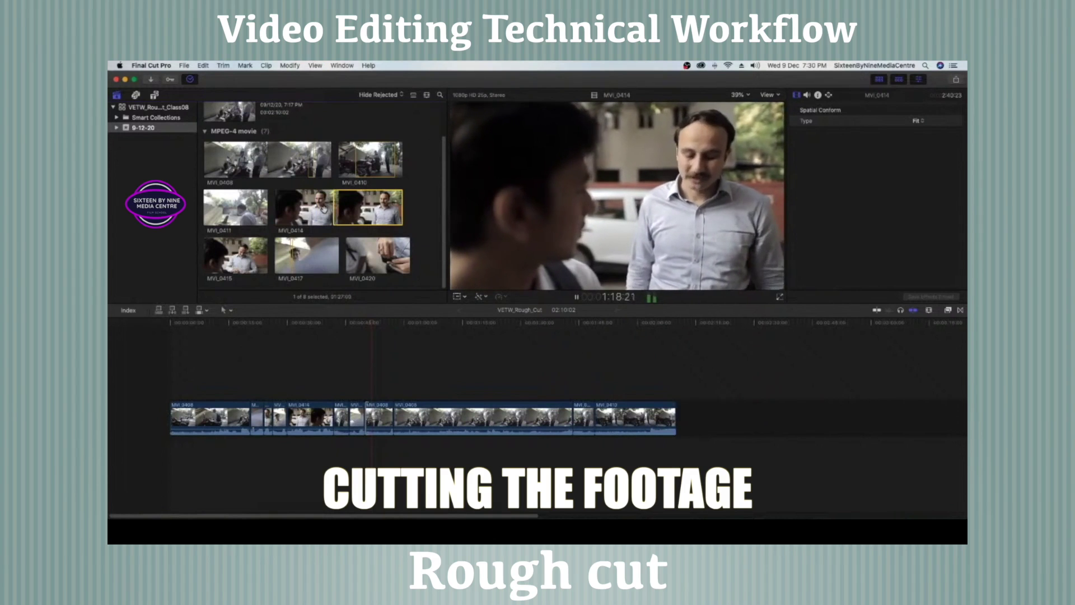
pyautogui.press('space')
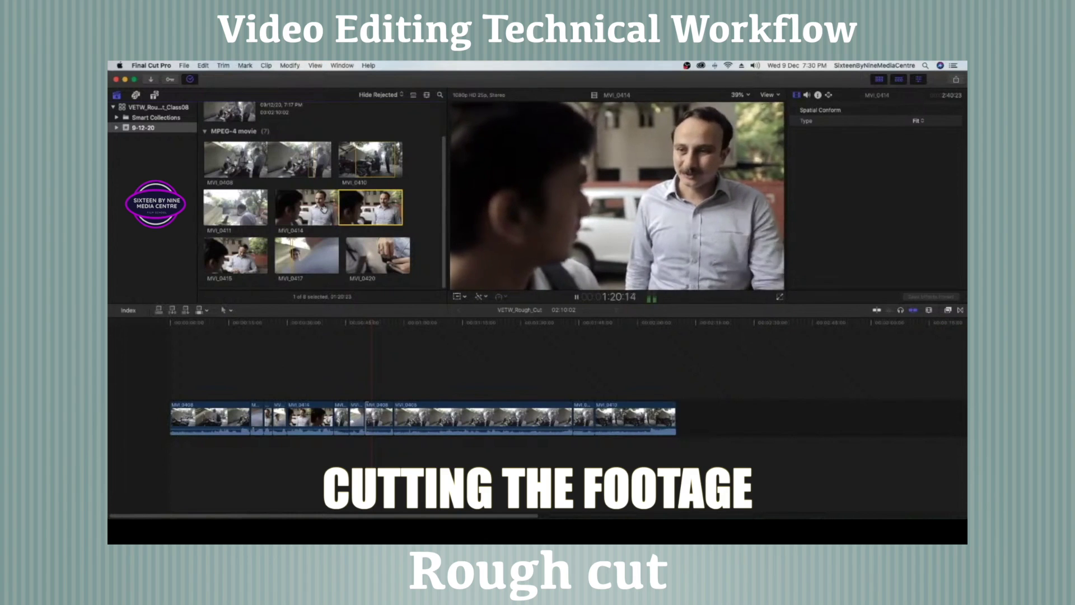
pyautogui.press('o')
# Insert the marked MVI_0414 range at 50:02, directly after the latest MVI_0417 shot.
pyautogui.click(371, 324)
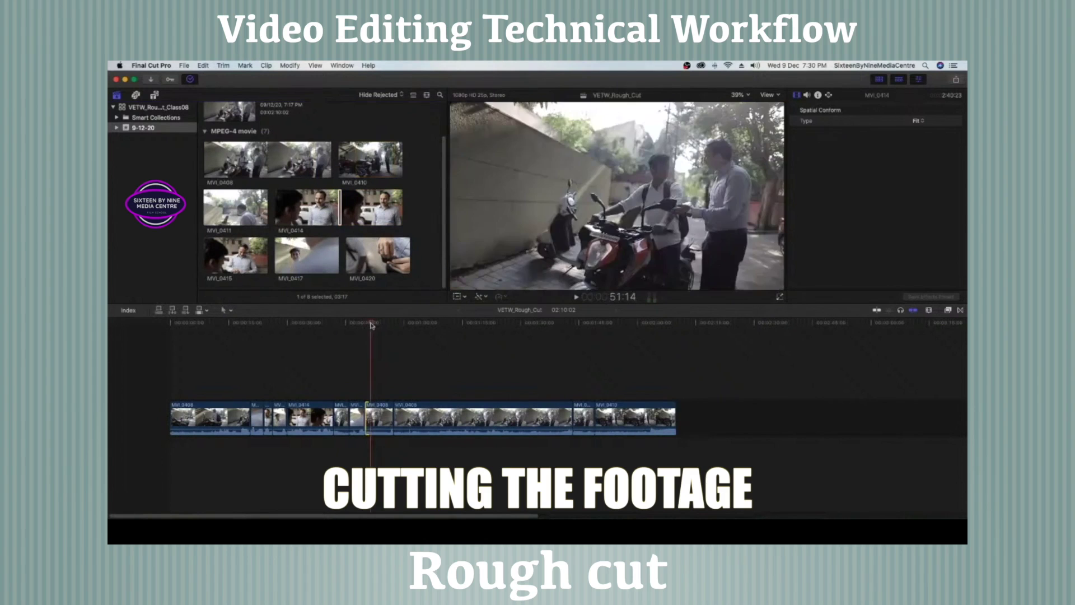
pyautogui.click(365, 324)
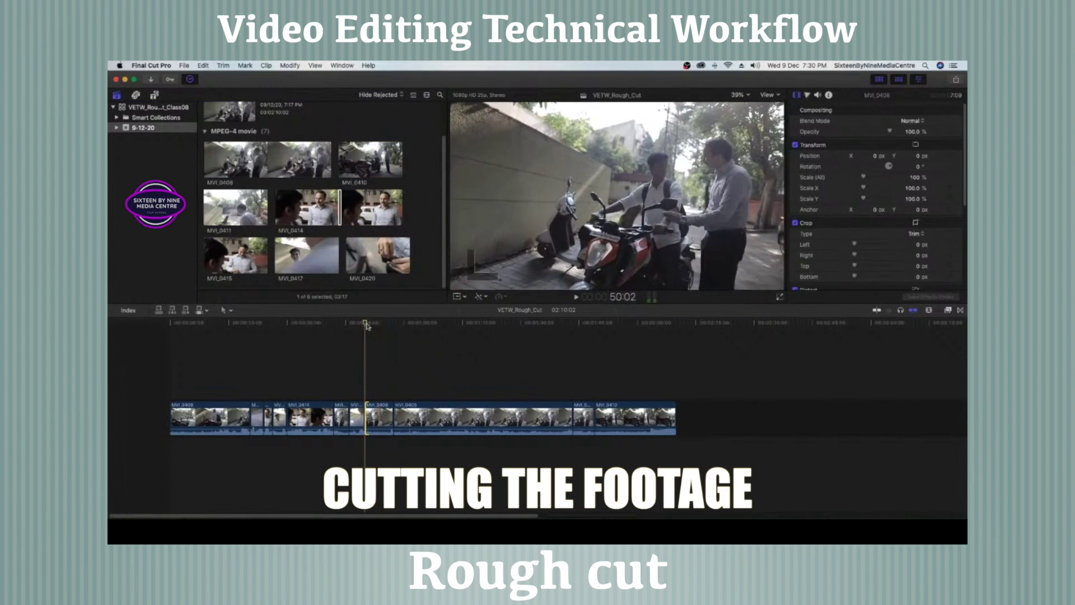
pyautogui.click(364, 325)
pyautogui.press('w')
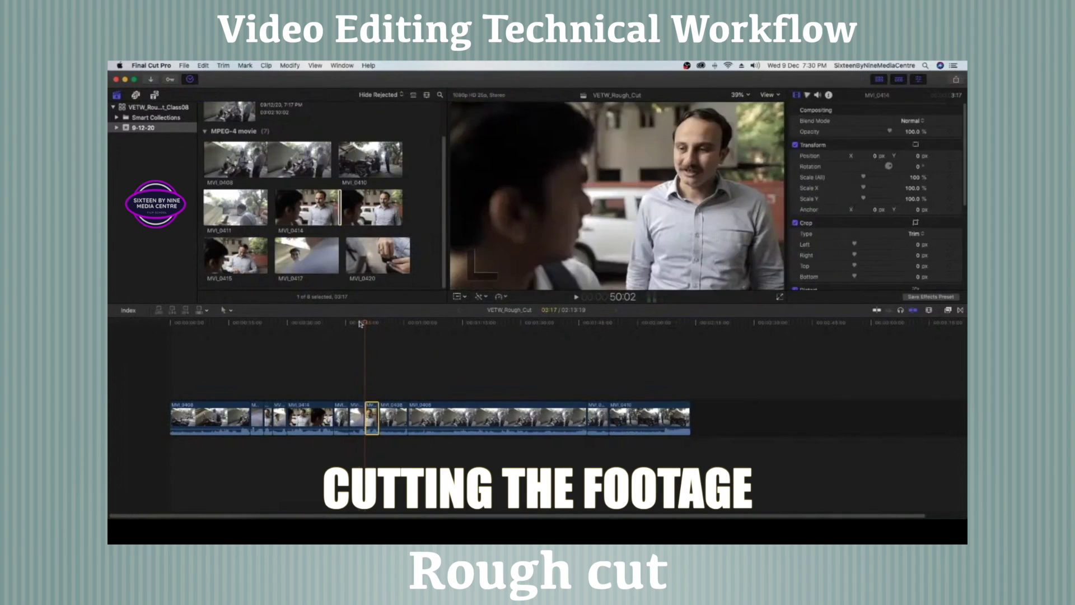
# Insert a 2:08 range of MVI_0417 between the next two MVI_0408 pieces and play back the result.
pyautogui.press('space')
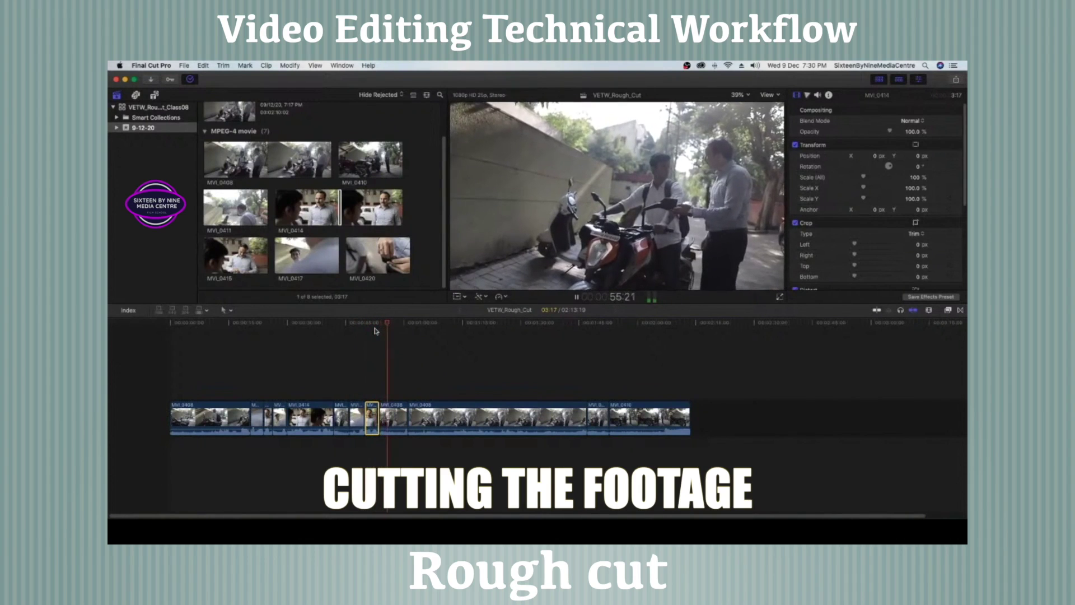
pyautogui.click(297, 259)
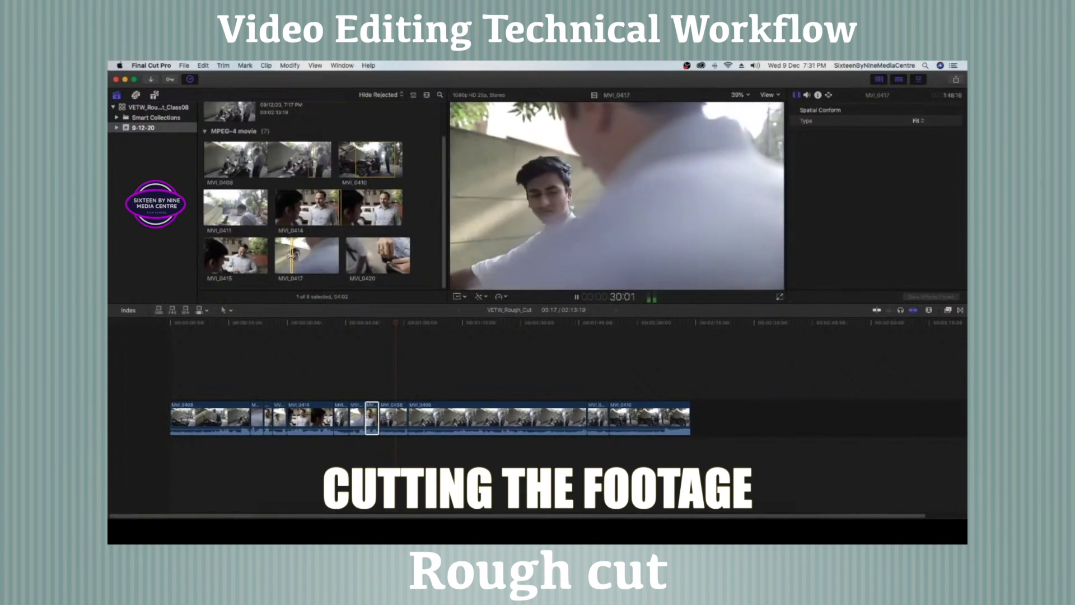
pyautogui.click(291, 256)
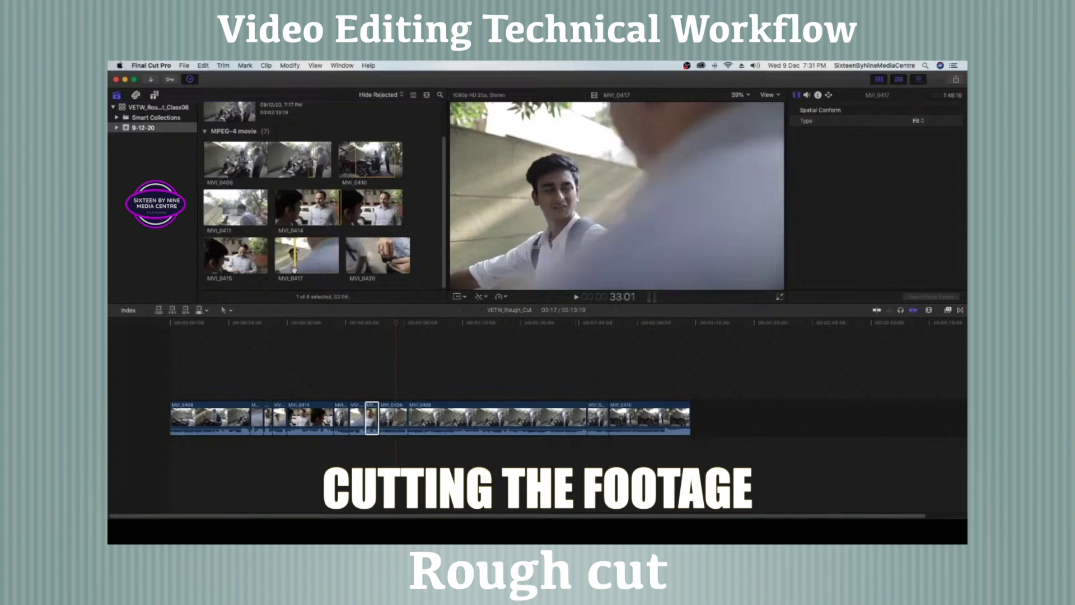
pyautogui.press('w')
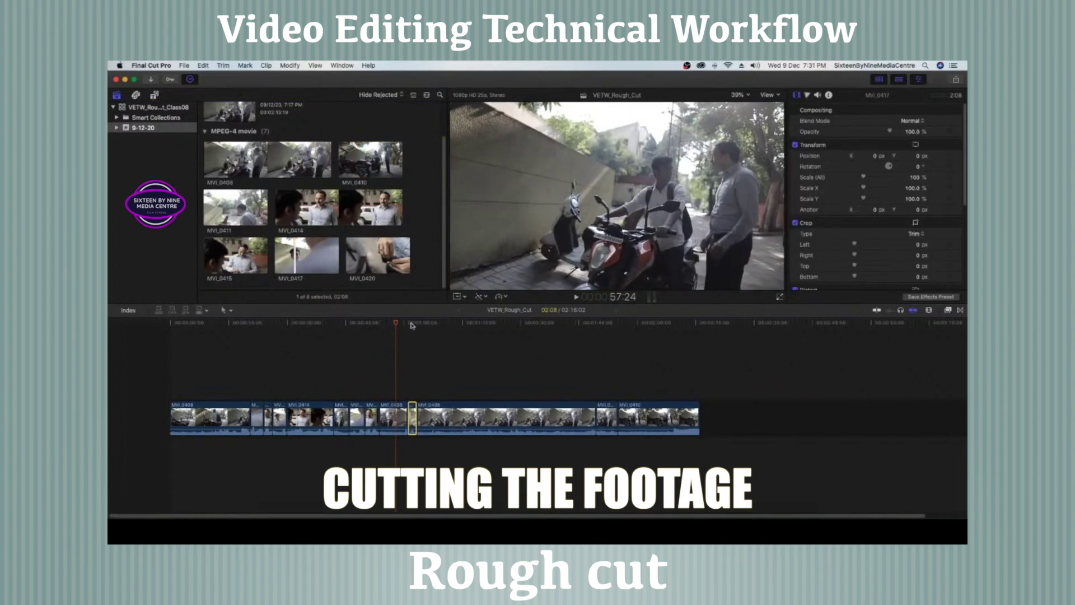
pyautogui.click(412, 325)
pyautogui.press('space')
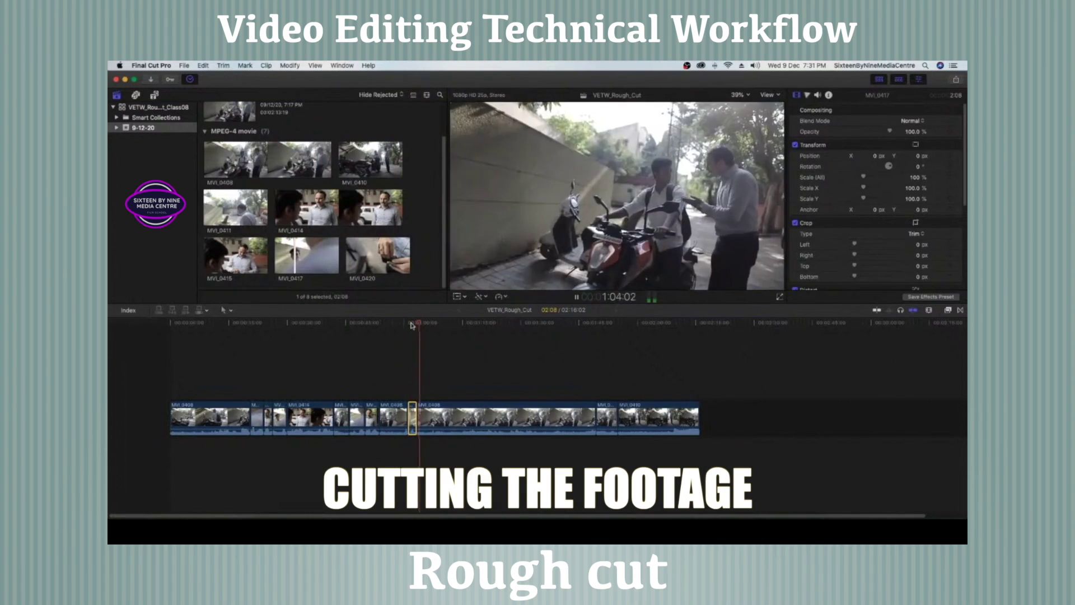
# Play through MVI_0414 from about 1:23 and mark a 10:24 range starting at about 1:30.
pyautogui.click(334, 220)
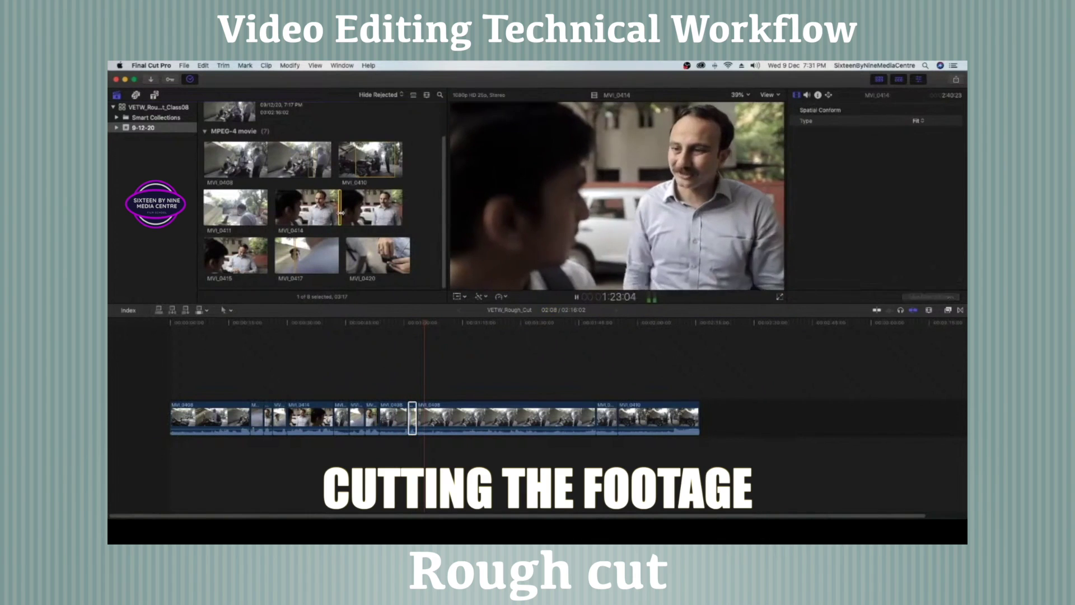
pyautogui.press('space')
pyautogui.press('i')
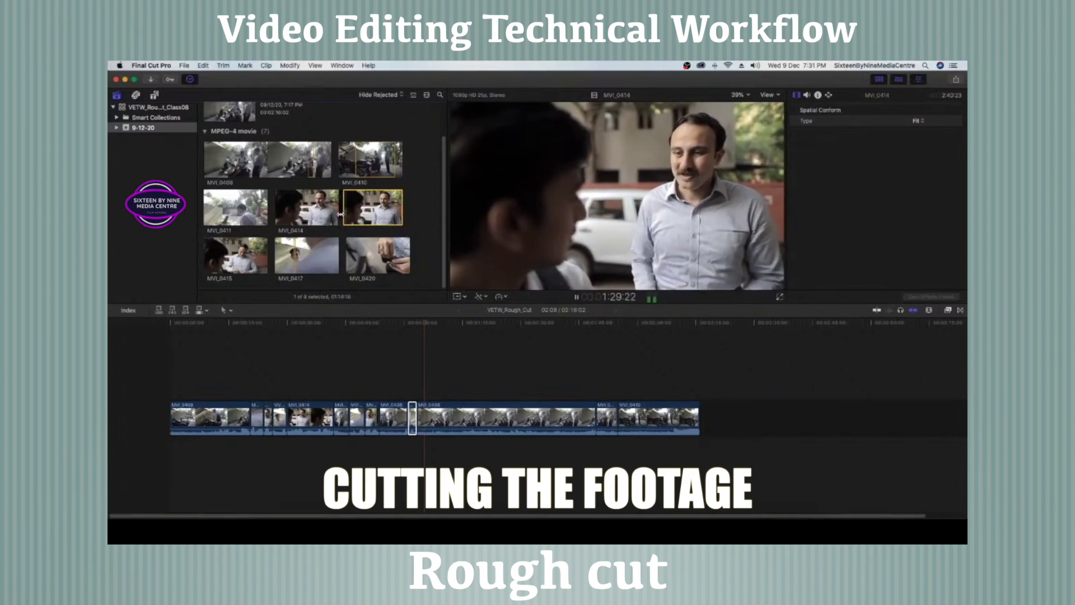
pyautogui.press('space')
pyautogui.press('j')
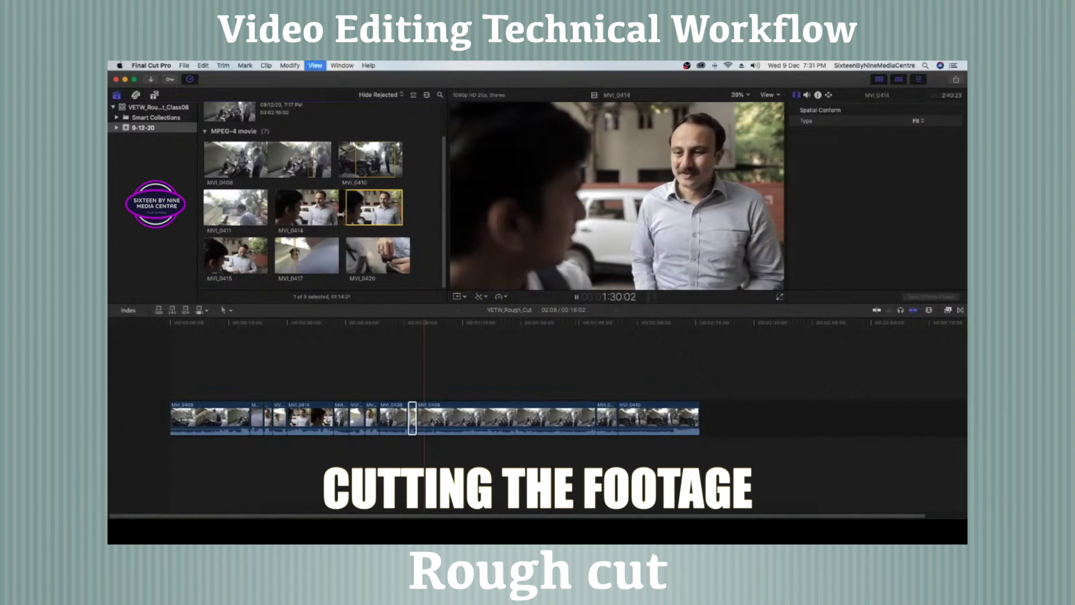
pyautogui.press('l')
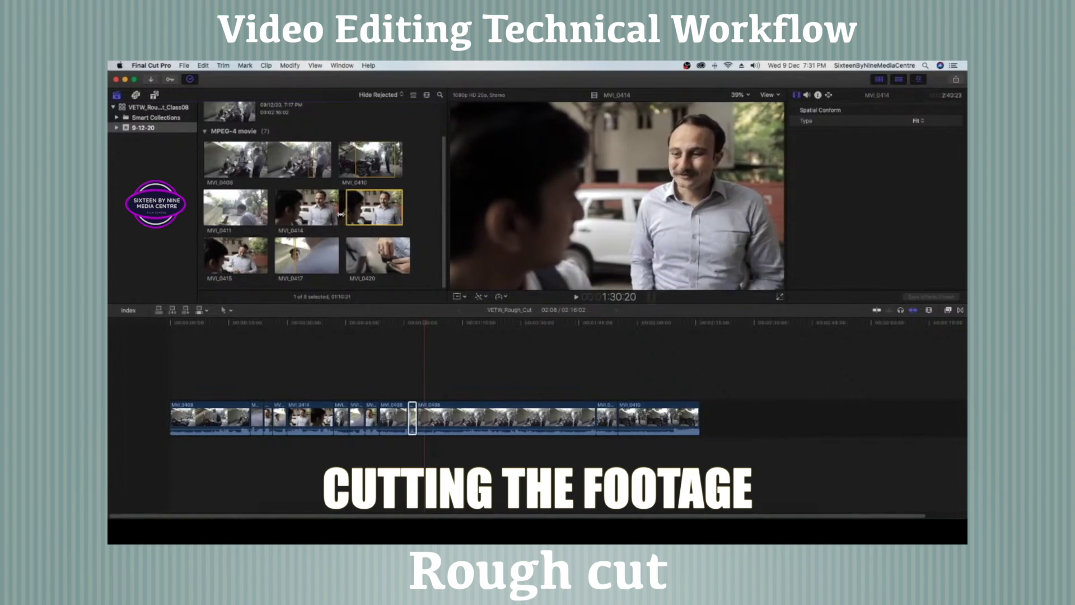
pyautogui.press('l')
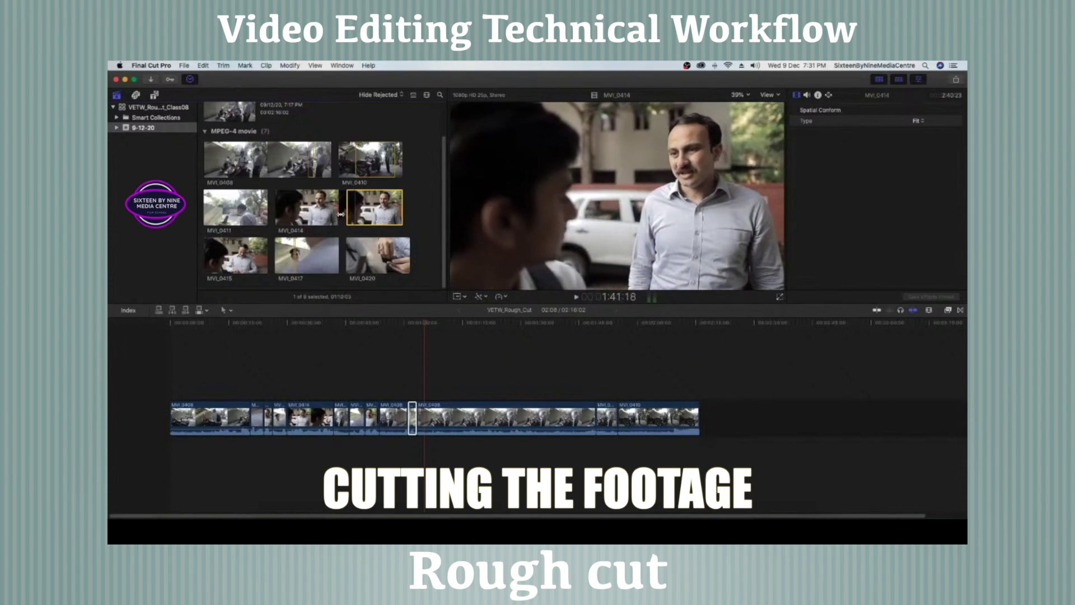
pyautogui.click(416, 324)
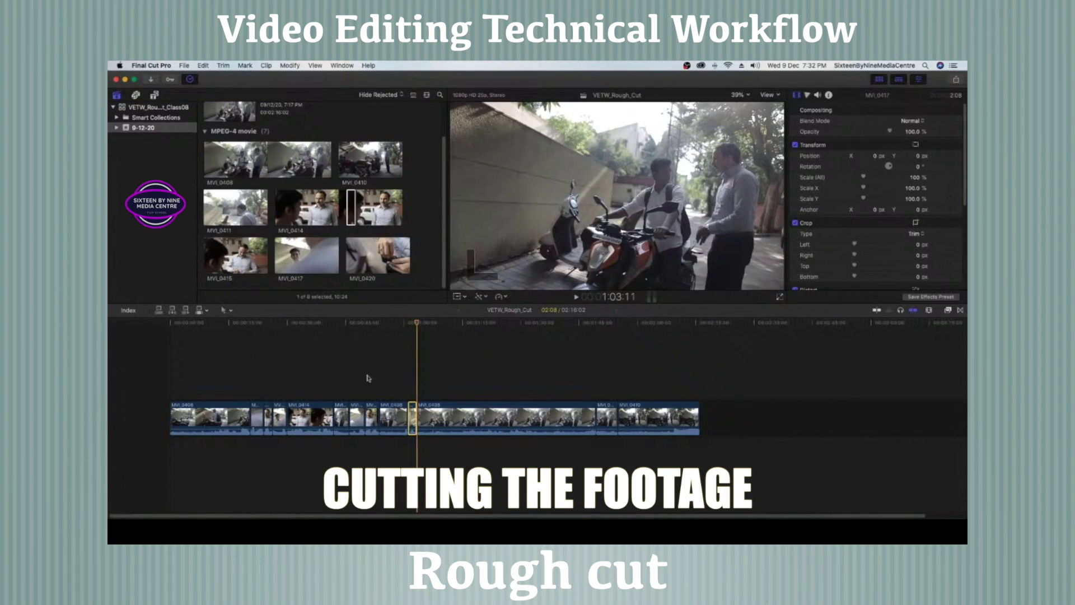
pyautogui.press('super+equal')
pyautogui.click(186, 310)
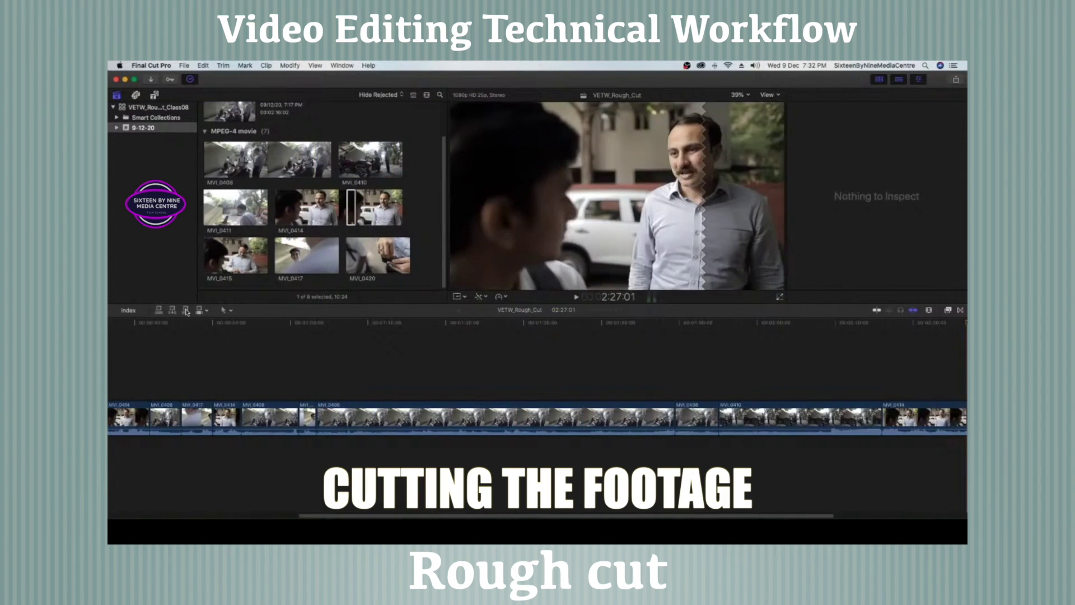
pyautogui.press('super+z')
# Insert the marked MVI_0414 range at 1:03:11, directly after the latest MVI_0417 shot, and play back the edit into MVI_0408.
pyautogui.click(317, 324)
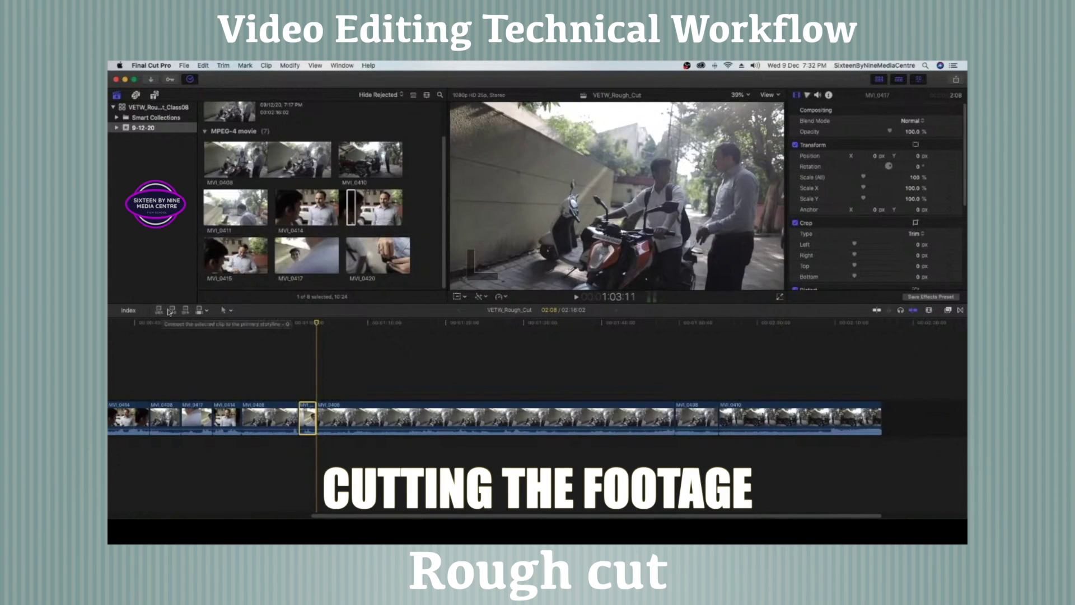
pyautogui.click(185, 310)
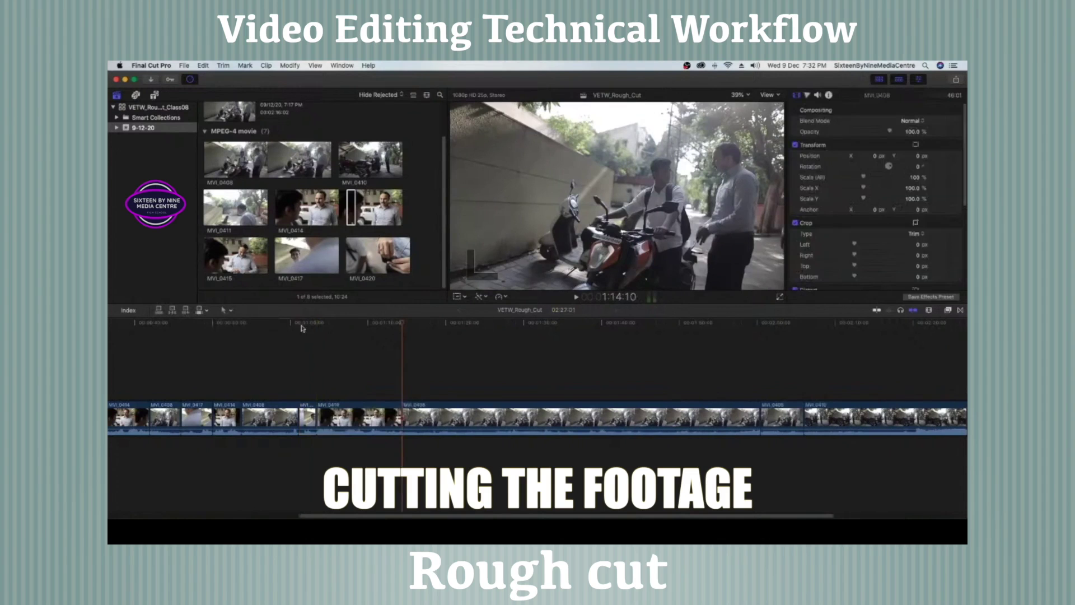
pyautogui.click(307, 324)
pyautogui.press('space')
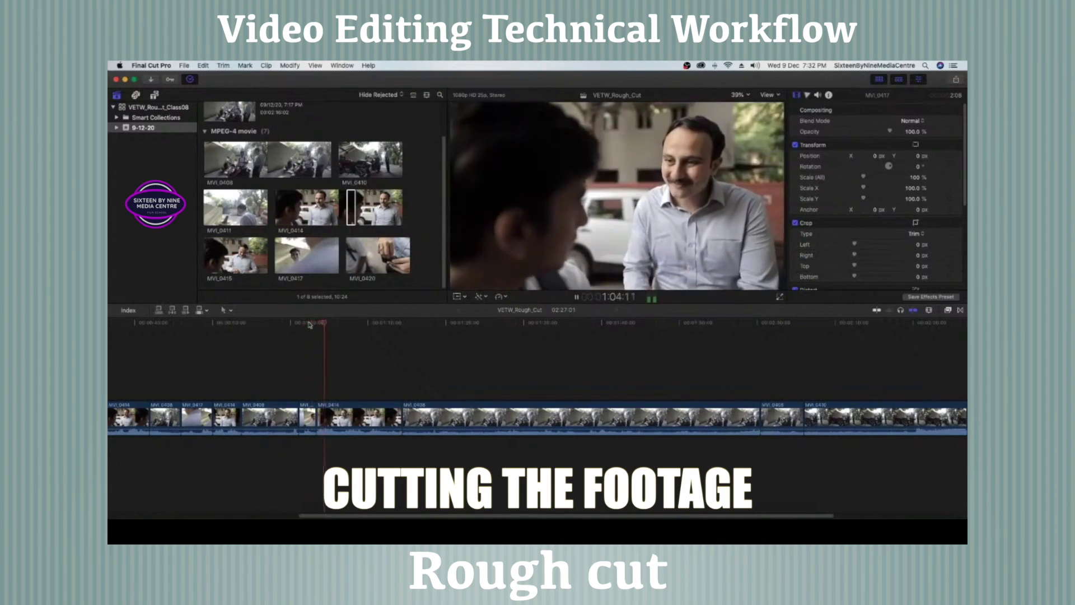
pyautogui.click(395, 324)
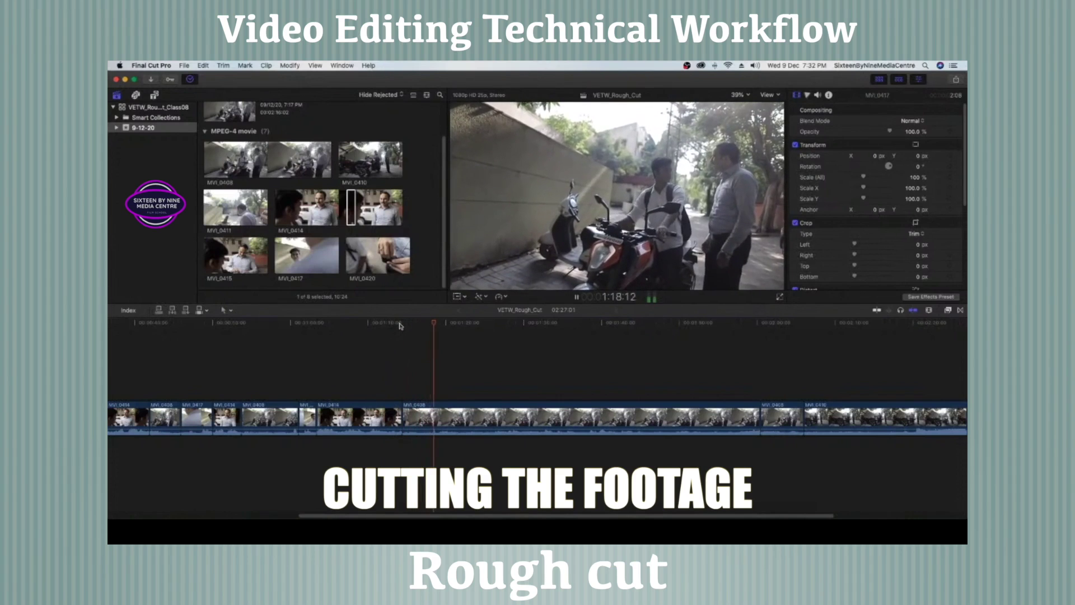
pyautogui.press('space')
pyautogui.click(444, 324)
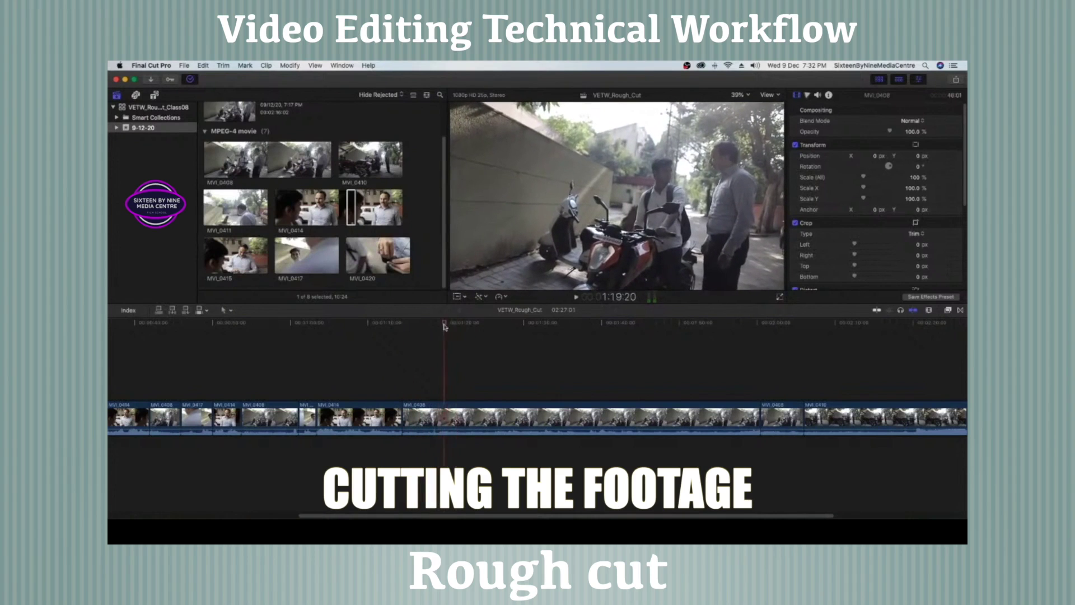
# Mark an 11:06 range of MVI_0414 starting at about 2:00 and insert it directly after the 10:24 MVI_0414 shot.
pyautogui.click(307, 254)
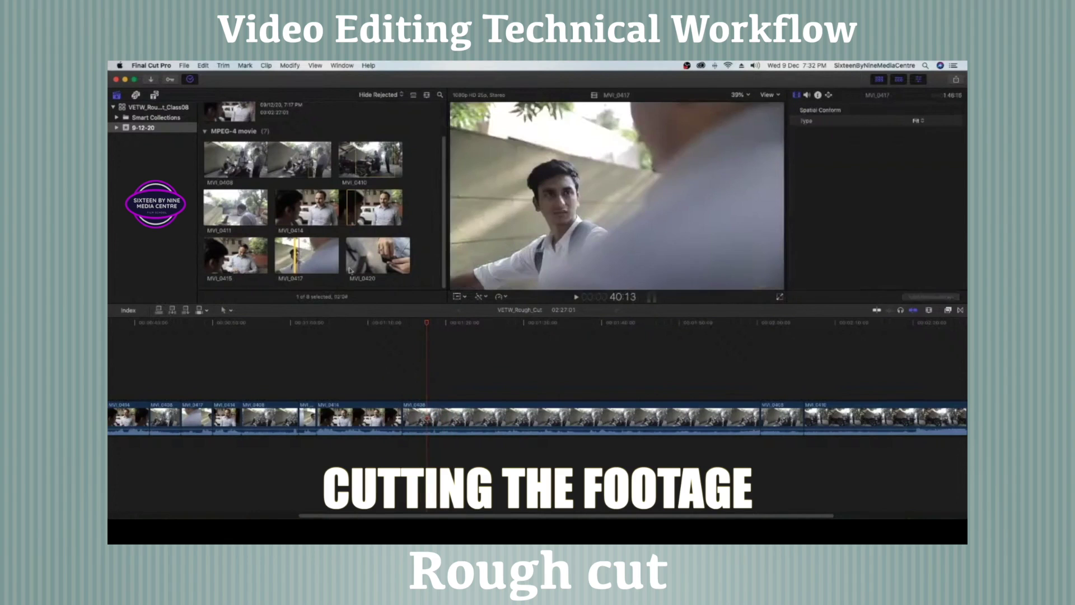
pyautogui.click(351, 204)
pyautogui.press('space')
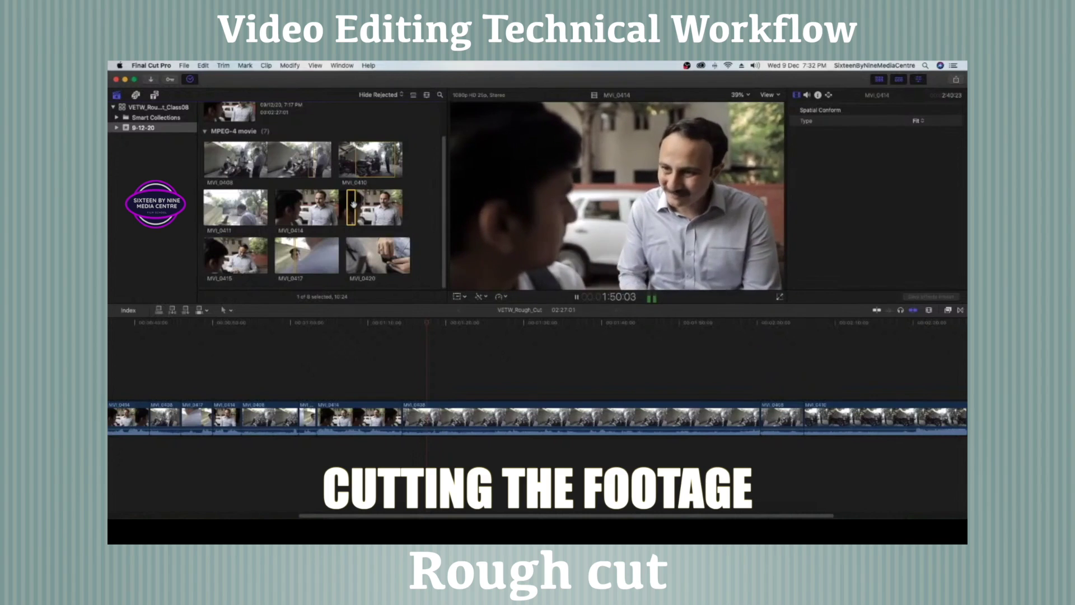
pyautogui.press('i')
pyautogui.press('space')
pyautogui.press('space')
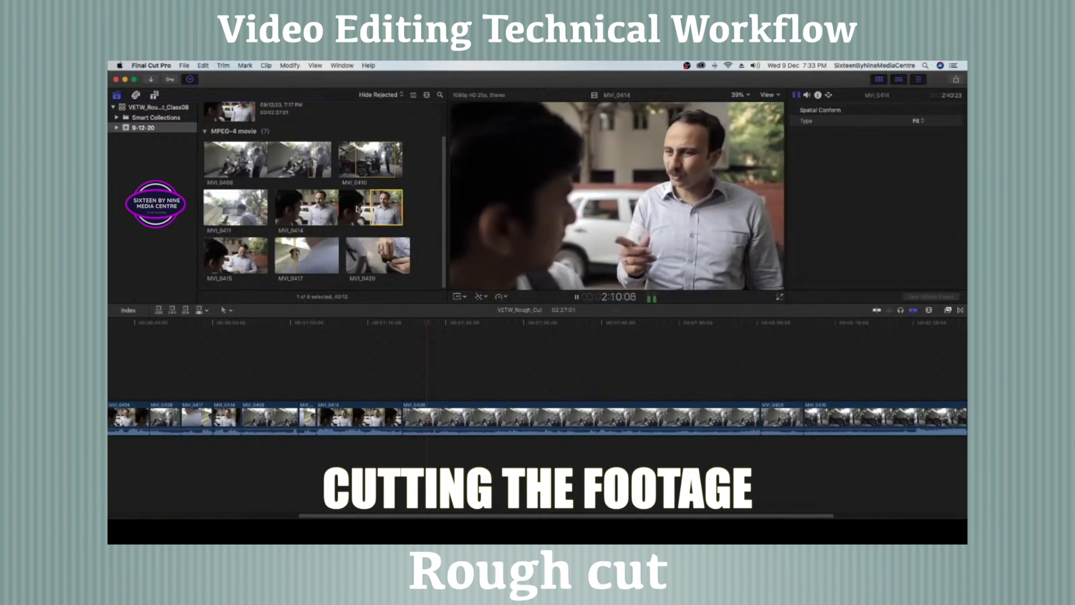
pyautogui.moveTo(389, 234); pyautogui.dragTo(447, 388)
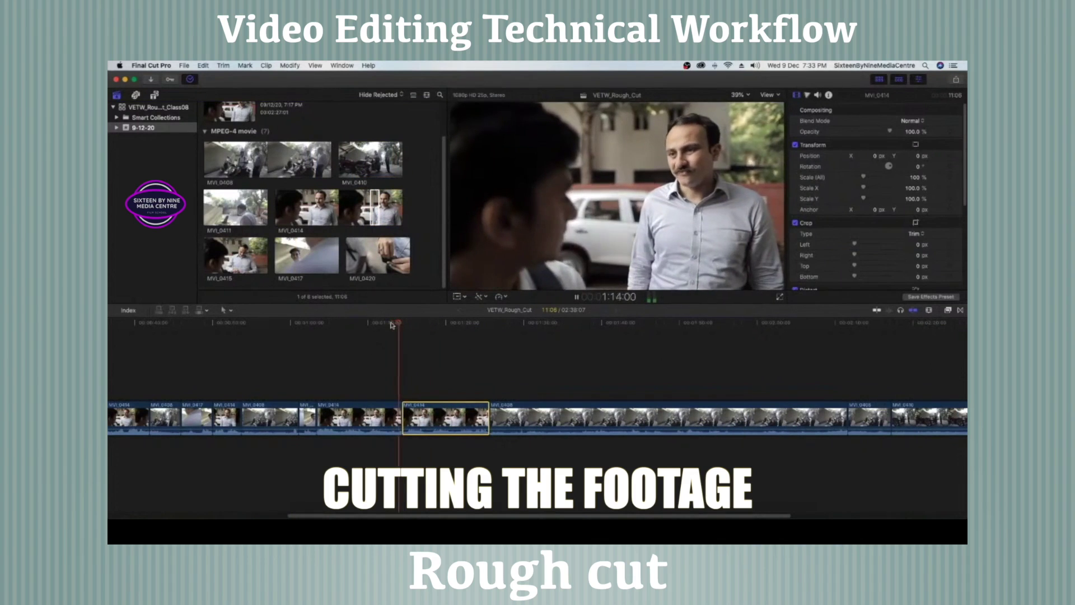
# Cut the 10:24 MVI_0414 shot at 1:06:07, delete the part after the cut, and play back the join.
pyautogui.click(350, 324)
pyautogui.press('space')
pyautogui.click(322, 324)
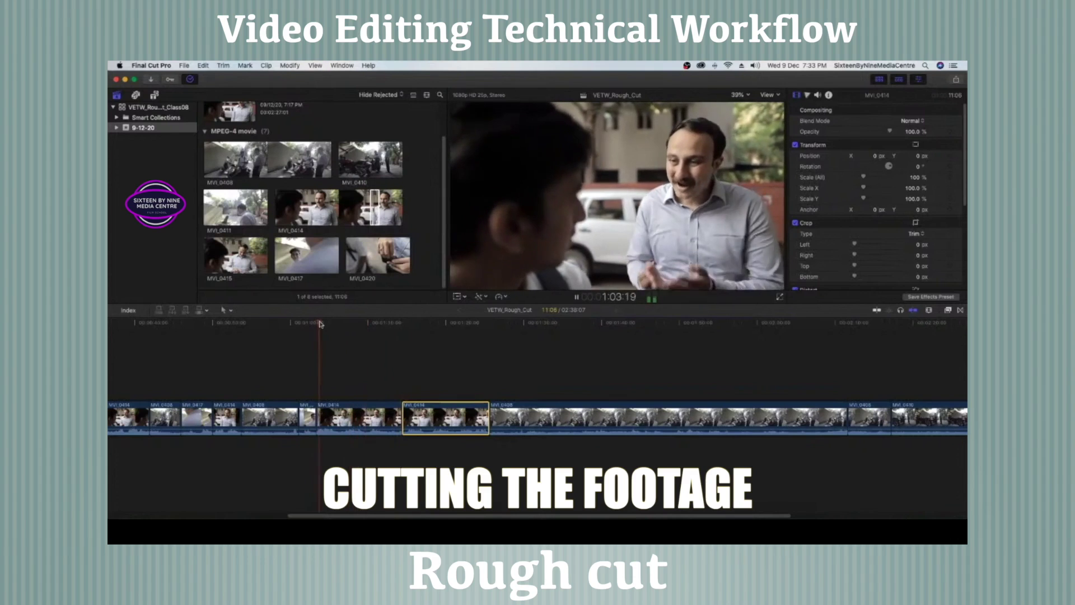
pyautogui.press('space')
pyautogui.click(339, 414)
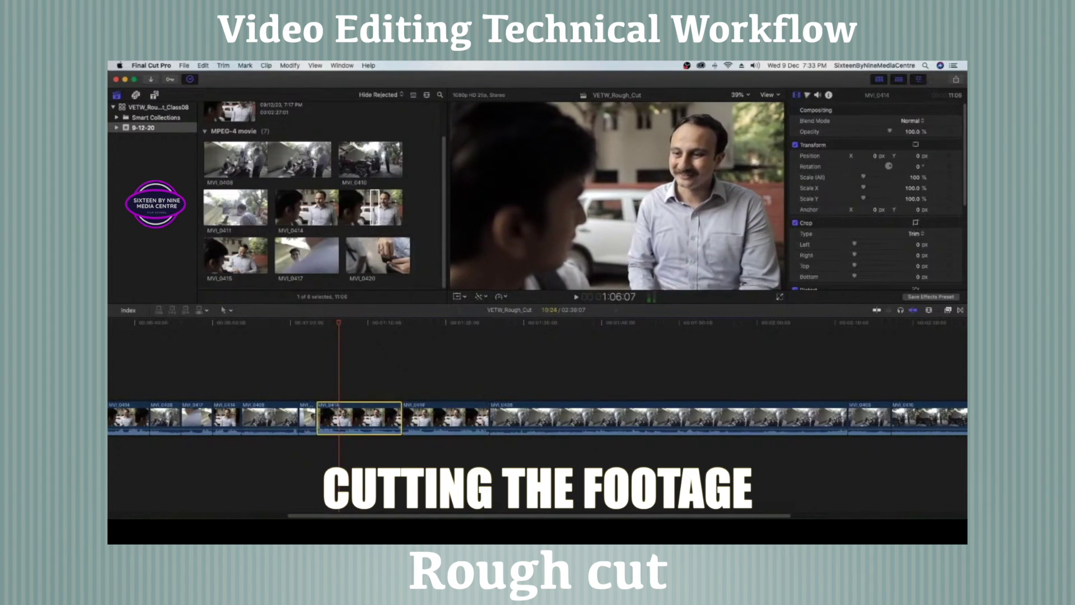
pyautogui.press('cmd+b')
pyautogui.press('Delete')
pyautogui.click(317, 324)
pyautogui.press('space')
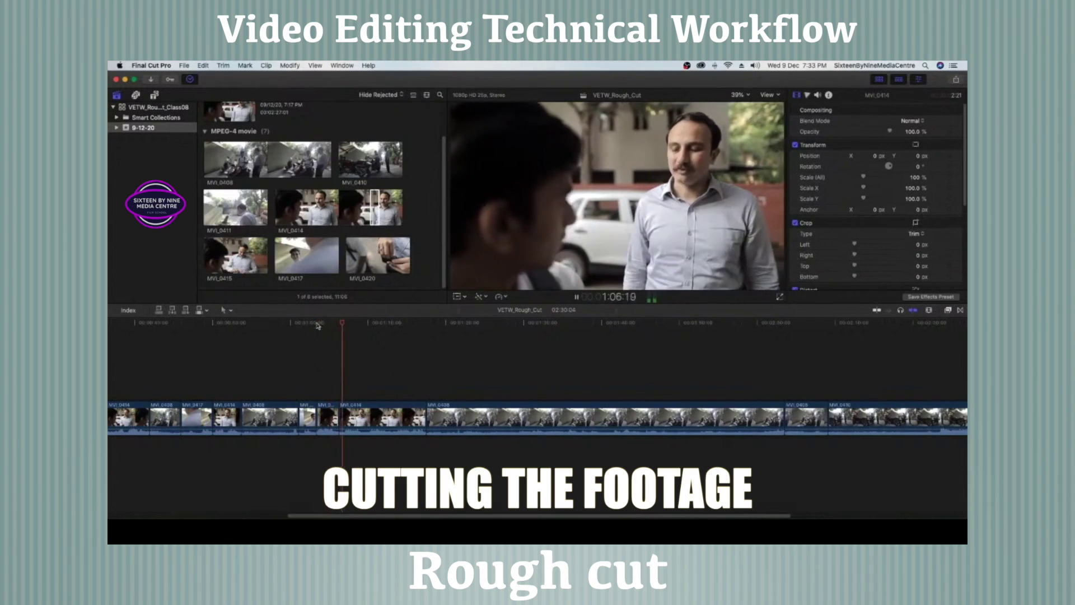
pyautogui.press('space')
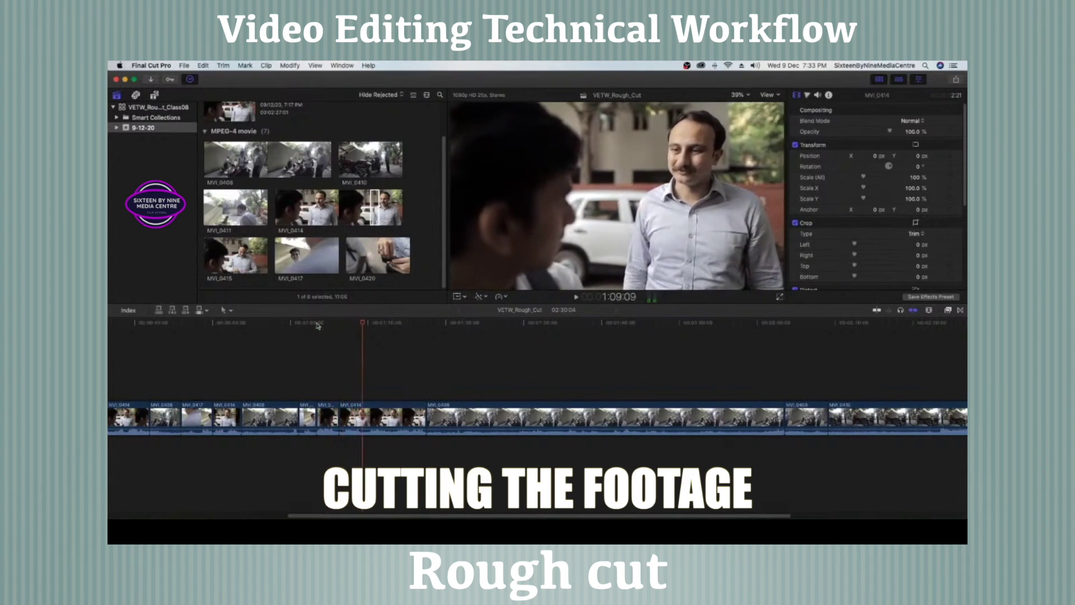
# Play MVI_0417 from about 35 seconds and mark a 1:19 range ending at about 39:11.
pyautogui.click(295, 260)
pyautogui.press('space')
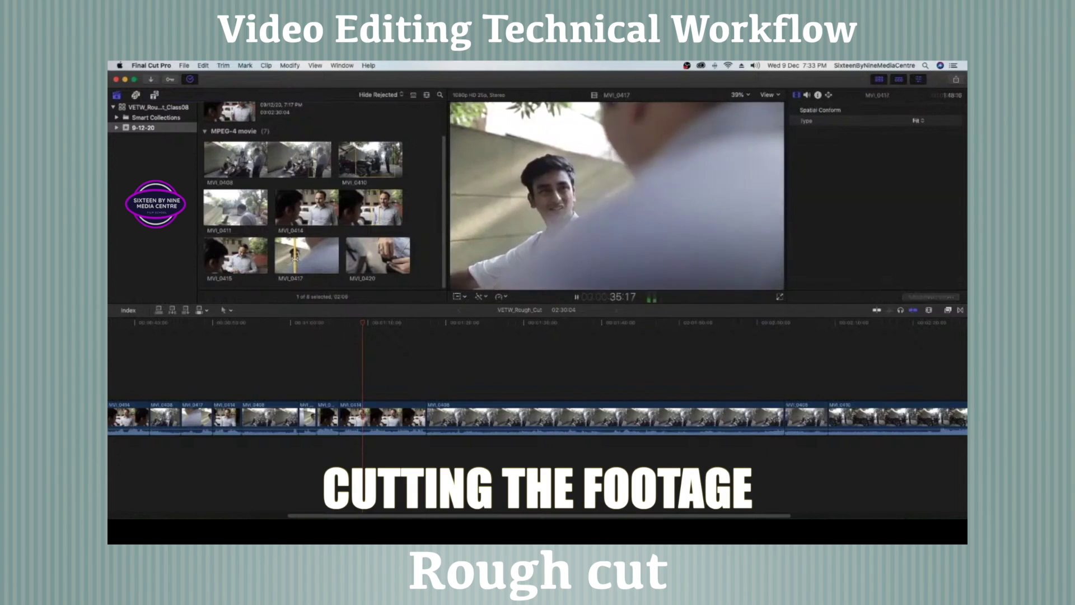
pyautogui.click(296, 260)
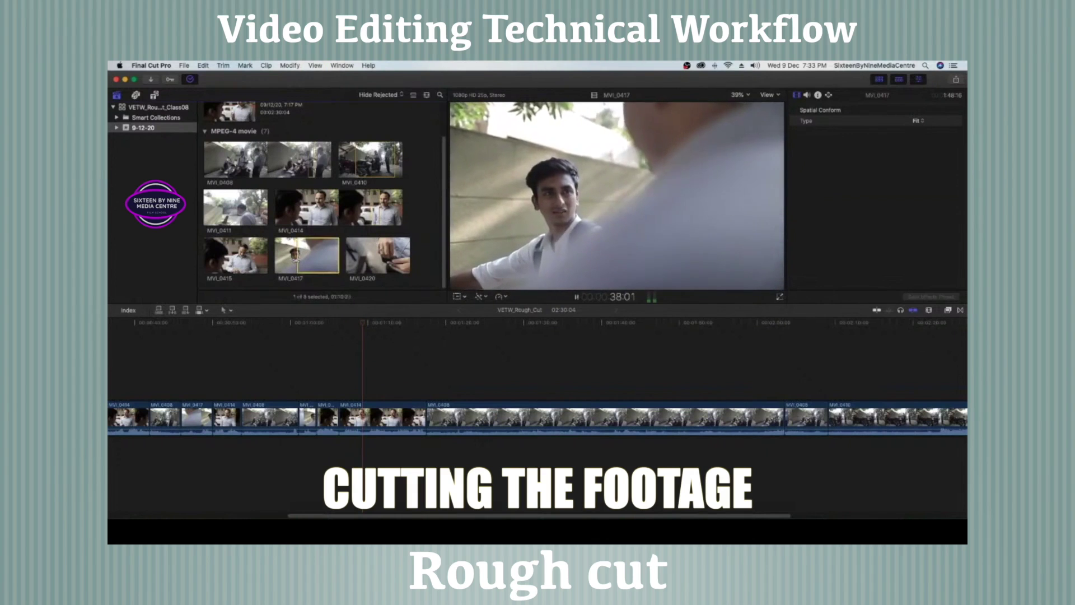
pyautogui.press('space')
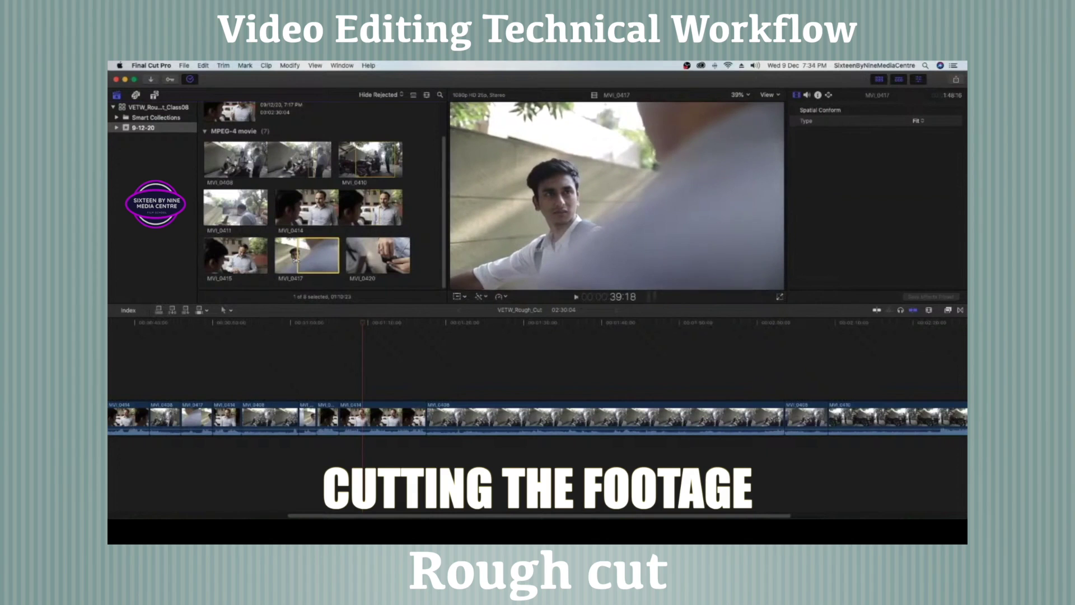
pyautogui.click(295, 260)
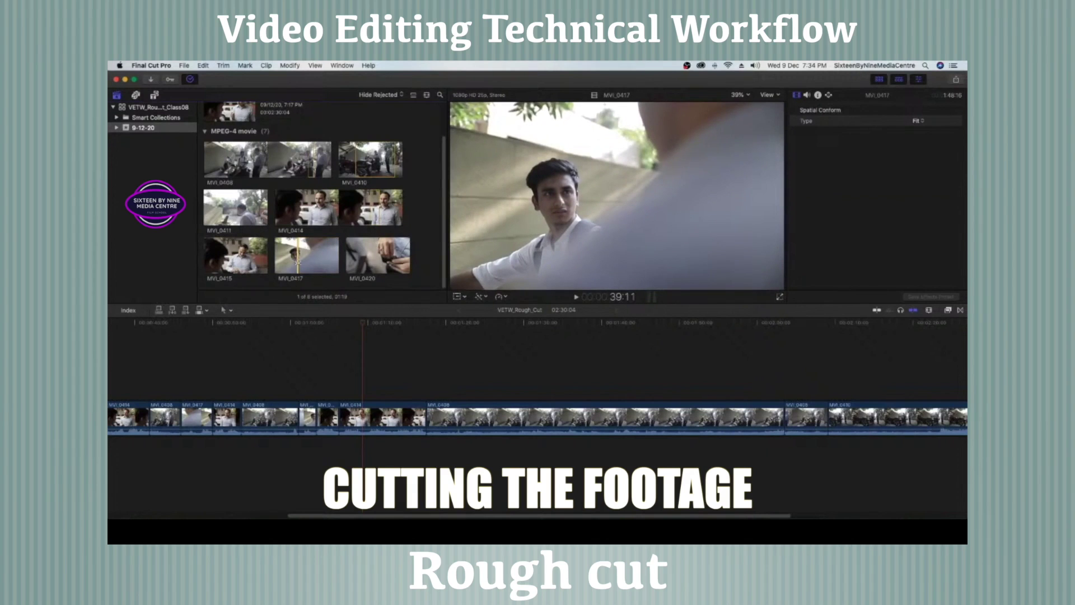
# Insert the marked MVI_0417 range at 1:06:07, between the two MVI_0414 shots, and play back the result.
pyautogui.click(361, 326)
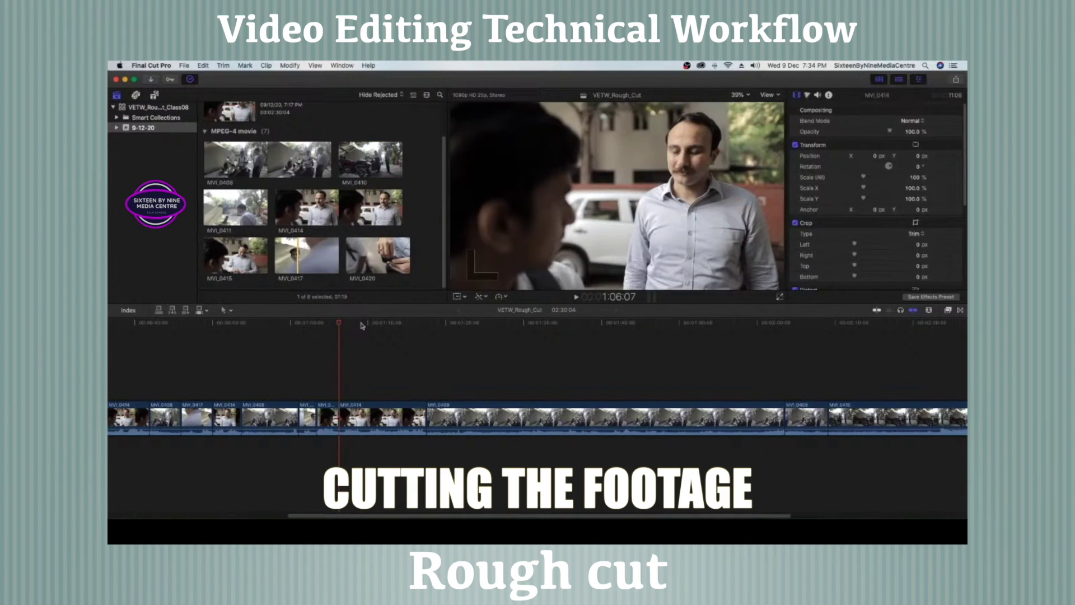
pyautogui.press('w')
pyautogui.click(325, 324)
pyautogui.press('space')
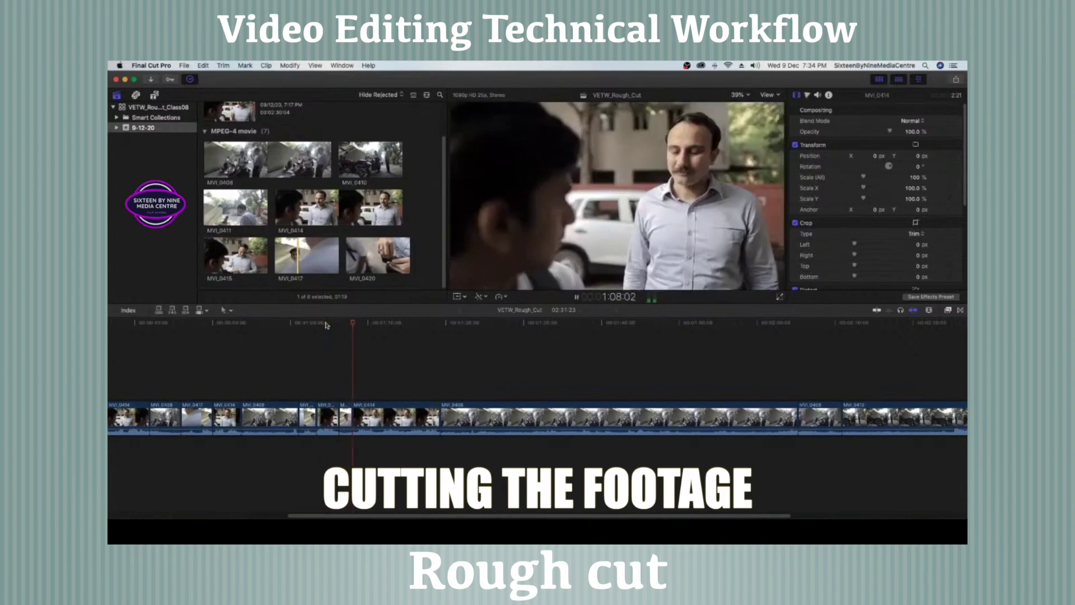
pyautogui.press('space')
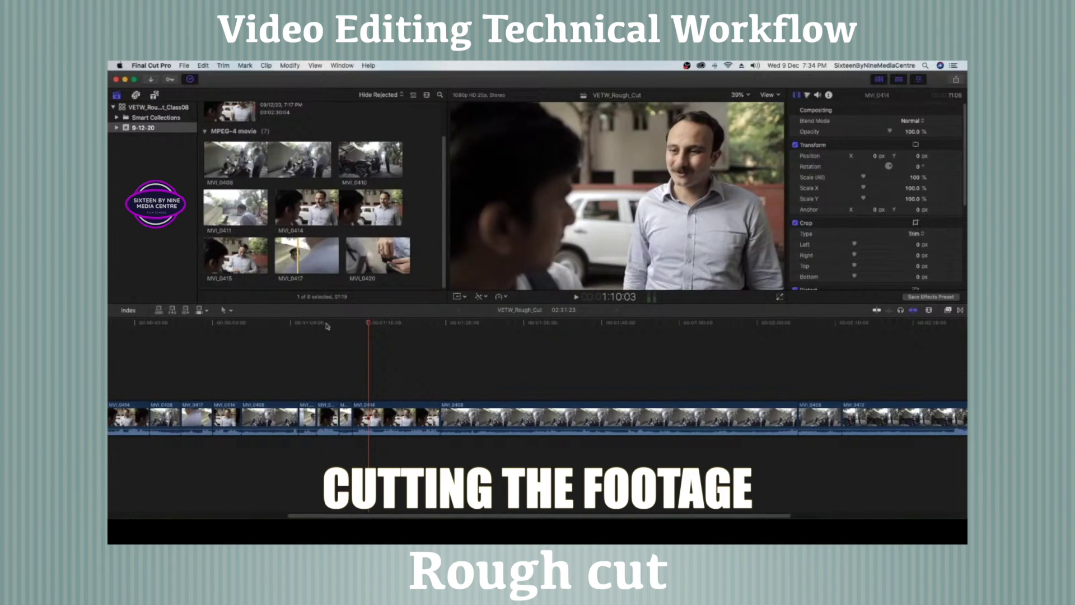
# Play on through the following MVI_0408 piece and trim 15:08 off its start.
pyautogui.press('space')
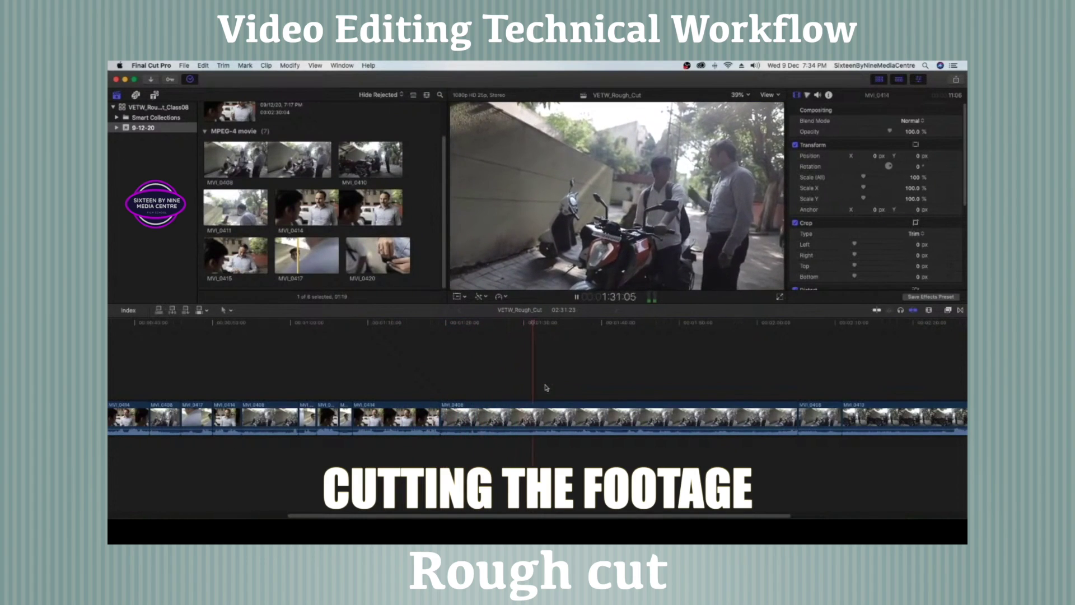
pyautogui.moveTo(441, 417); pyautogui.dragTo(561, 417)
pyautogui.press('space')
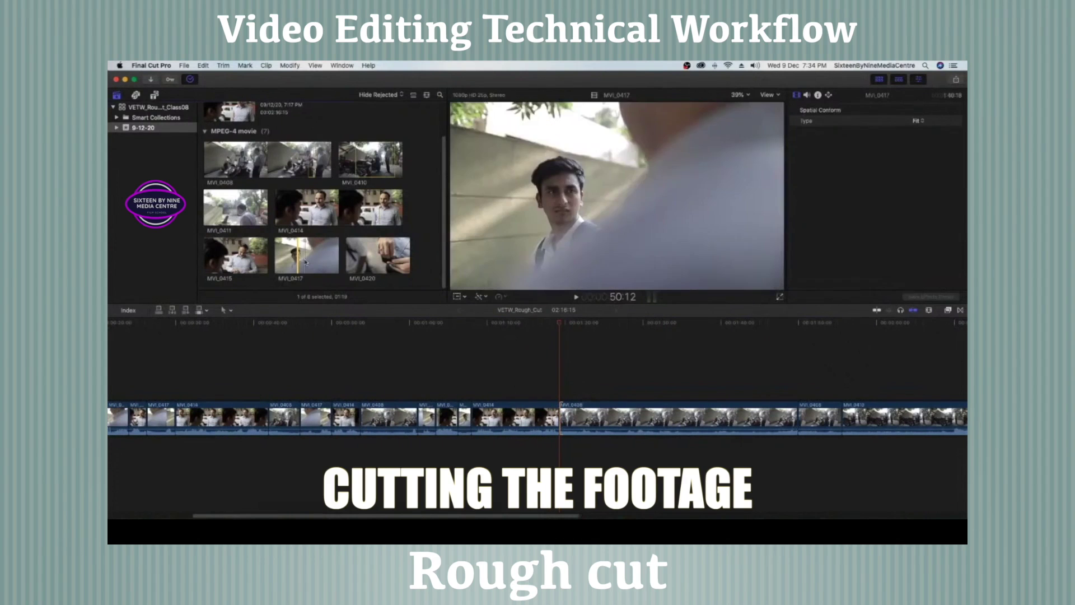
# Mark a 6:20 range of MVI_0417 from past the 50-second point and insert it directly after the 11:06 MVI_0414 shot.
pyautogui.press('space')
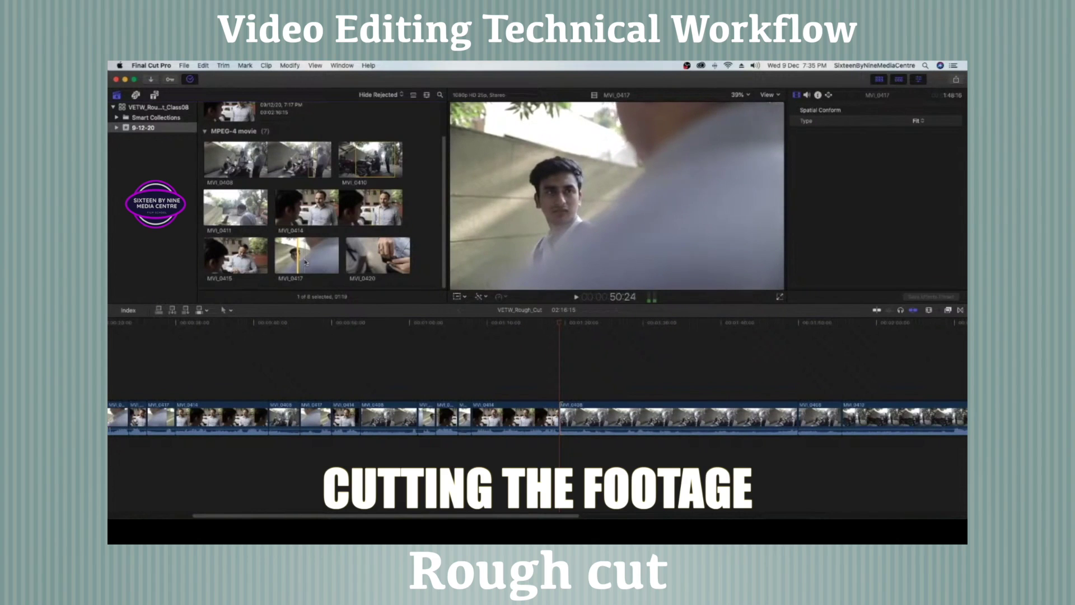
pyautogui.click(306, 261)
pyautogui.press('space')
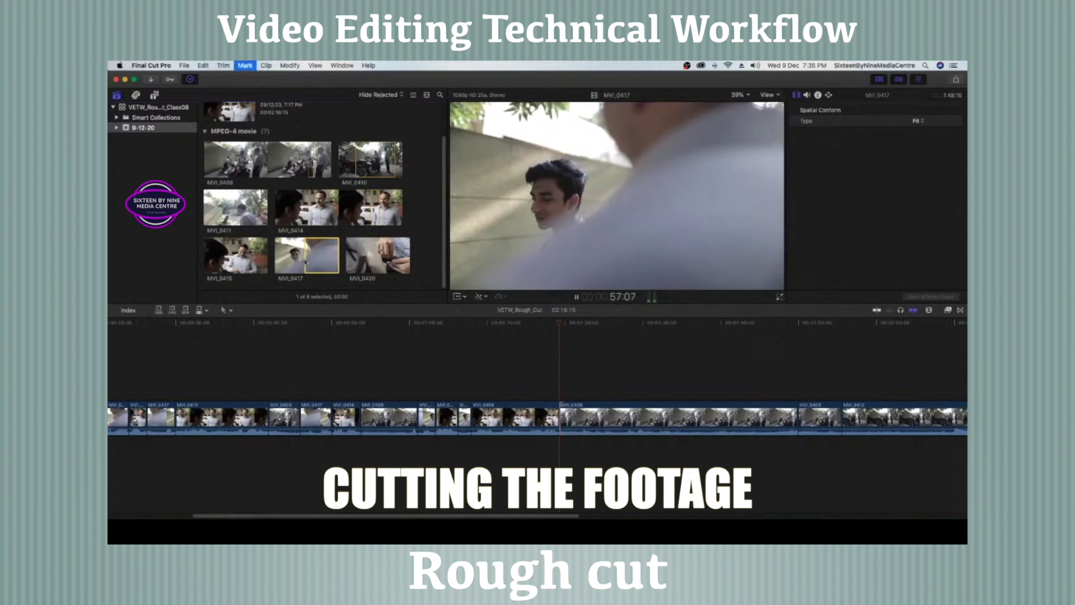
pyautogui.click(548, 324)
pyautogui.press('Down')
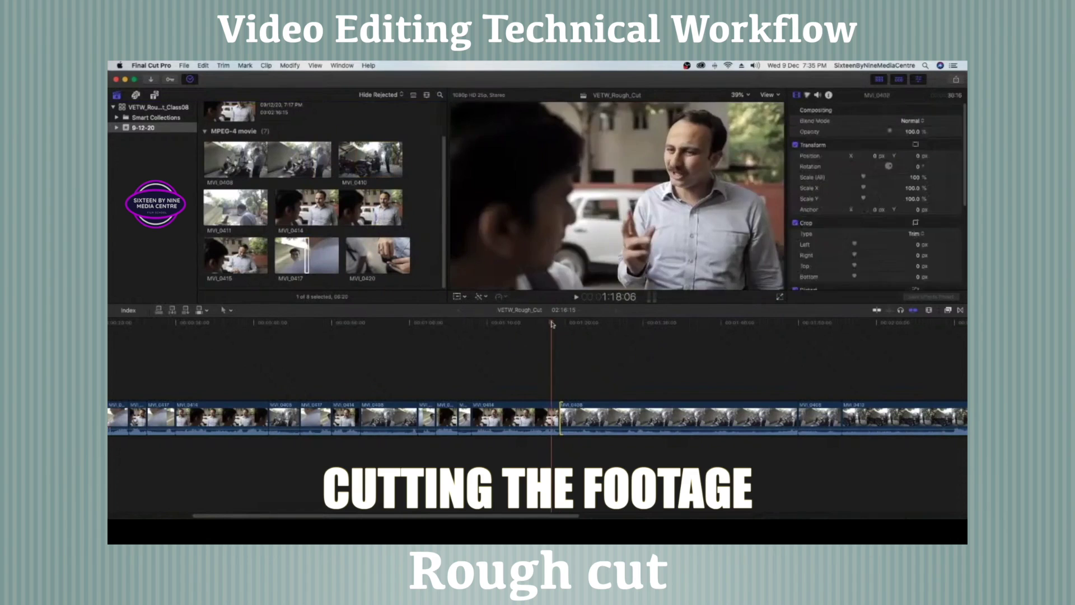
pyautogui.click(306, 255)
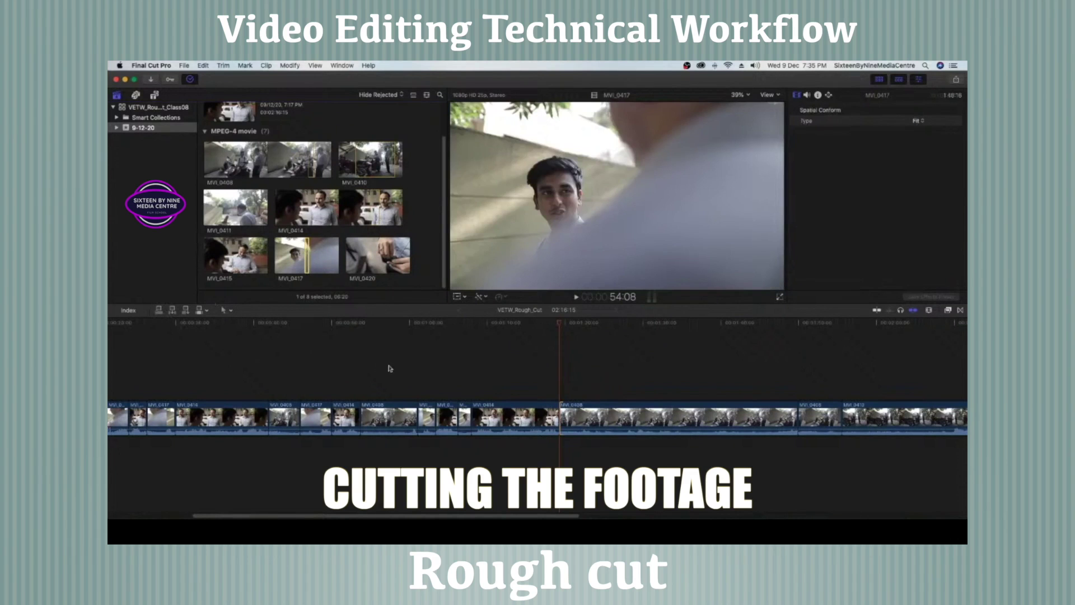
pyautogui.press('w')
# Play from the new MVI_0417 shot into the next MVI_0408 piece and trim 5:17 off that piece's start.
pyautogui.click(610, 330)
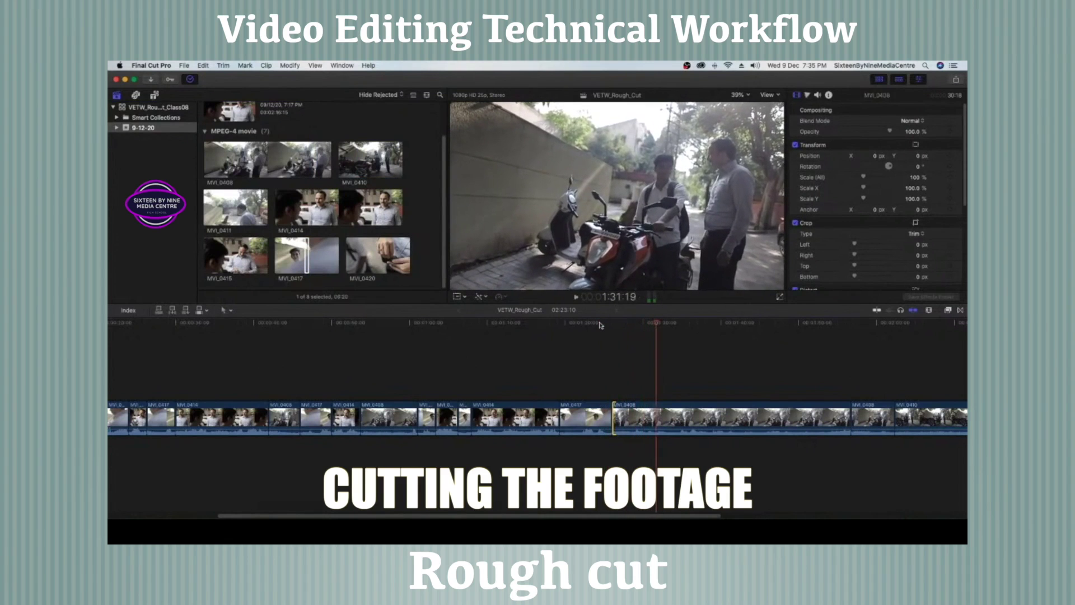
pyautogui.moveTo(614, 417); pyautogui.dragTo(656, 417)
pyautogui.press('space')
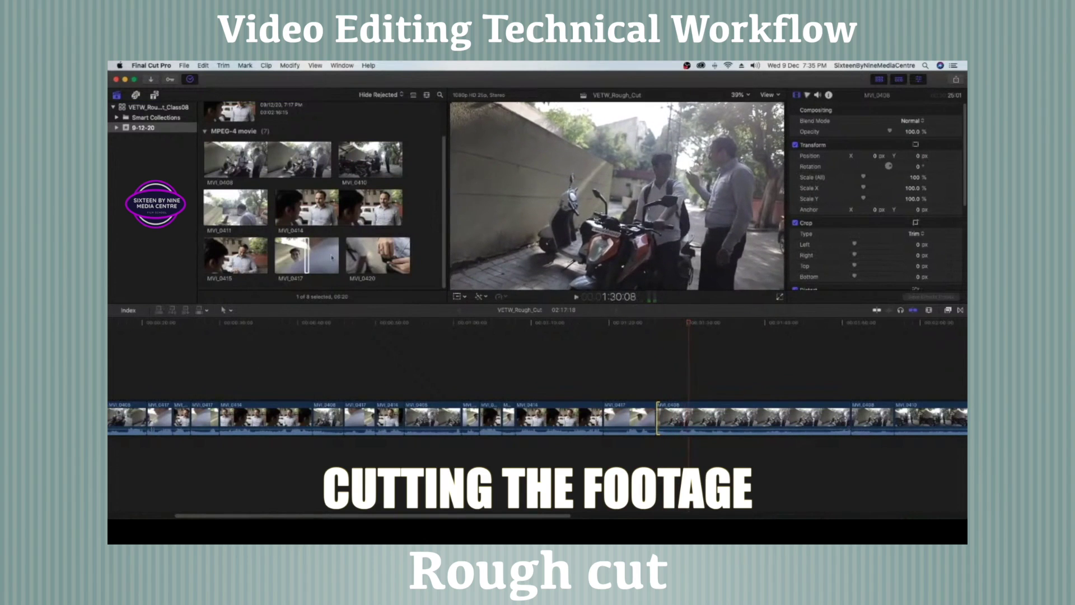
# Play MVI_0414 on from about 2:12 and preview MVI_0415 for the next close-up.
pyautogui.click(371, 207)
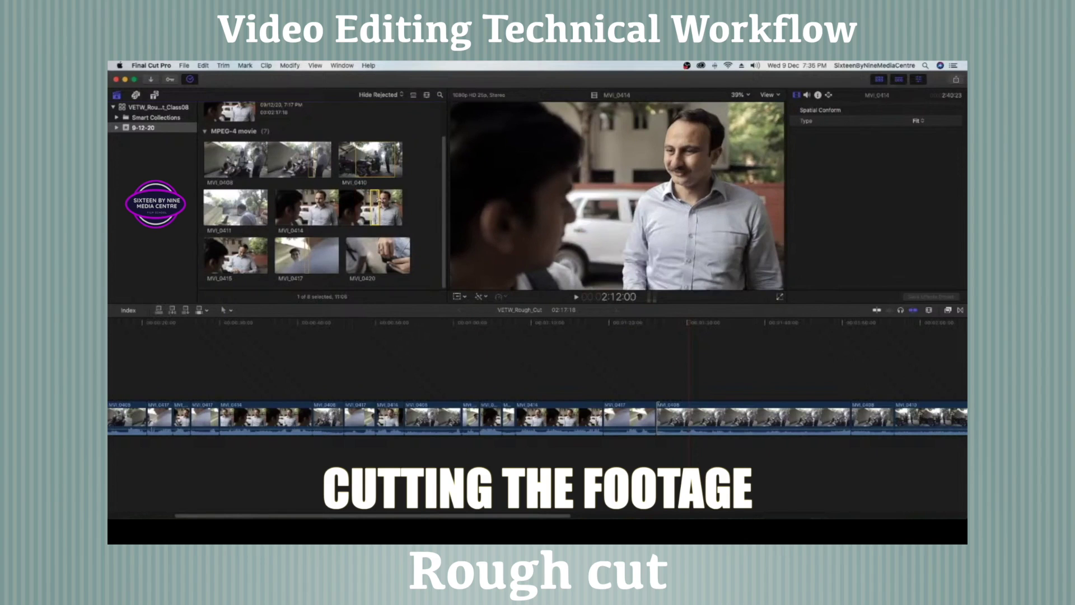
pyautogui.press('space')
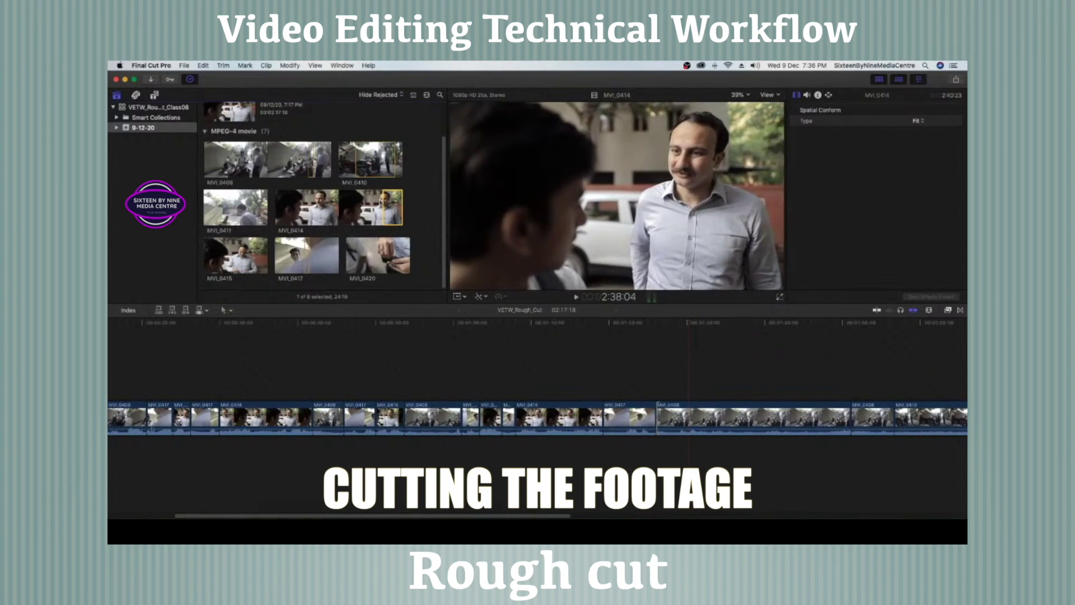
pyautogui.click(244, 262)
pyautogui.press('space')
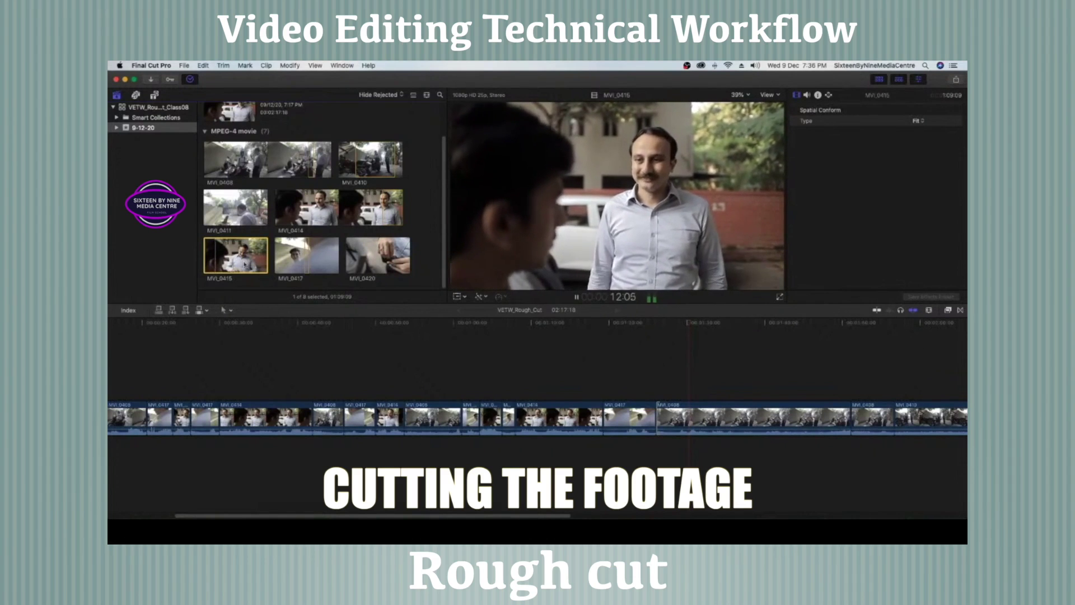
# Step back frame by frame in MVI_0415 and mark a range start at 11:19.
pyautogui.press('space')
pyautogui.press('Left')
pyautogui.press('Left')
pyautogui.press('Left')
pyautogui.press('Left')
pyautogui.press('Left')
pyautogui.press('Left')
pyautogui.press('Left')
pyautogui.press('Left')
pyautogui.press('Left')
pyautogui.press('Left')
pyautogui.press('Left')
pyautogui.press('Left')
pyautogui.press('Left')
pyautogui.press('Left')
pyautogui.press('Left')
pyautogui.press('Left')
pyautogui.press('Left')
pyautogui.press('Left')
pyautogui.press('Left')
pyautogui.press('Left')
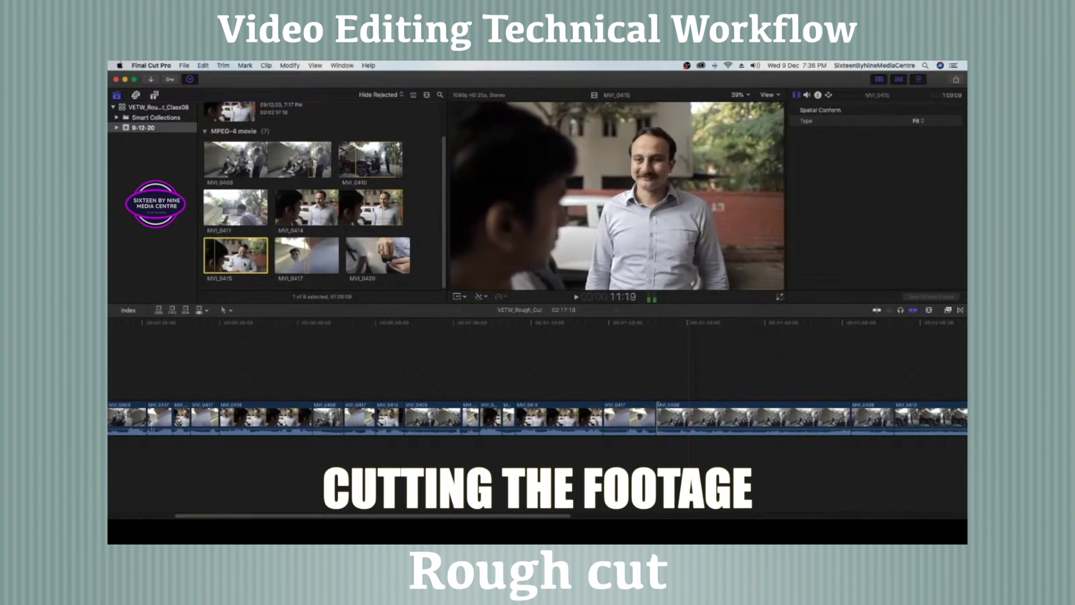
pyautogui.press('i')
# Mark a 3:14 range of MVI_0415 starting at about 17:05 and insert it before the MVI_0408 piece at 1:26:02.
pyautogui.press('space')
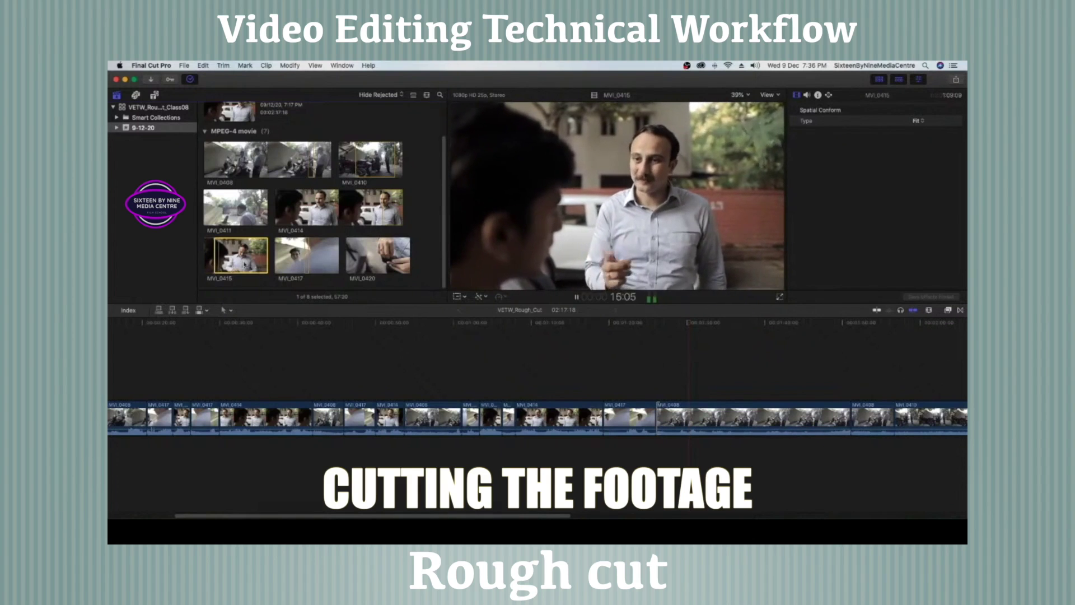
pyautogui.press('space')
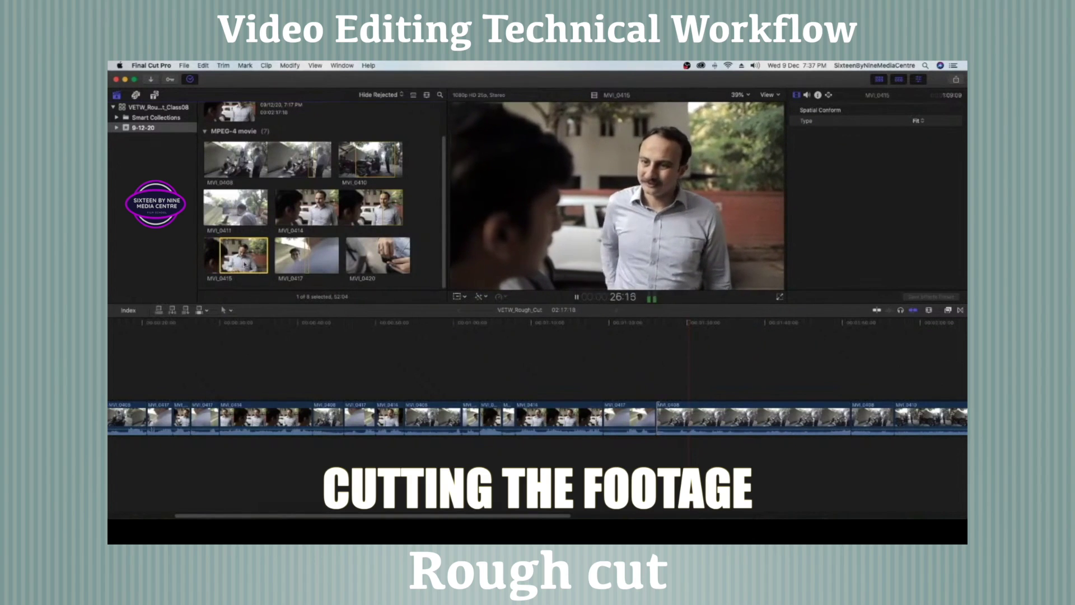
pyautogui.press('space')
pyautogui.press('space')
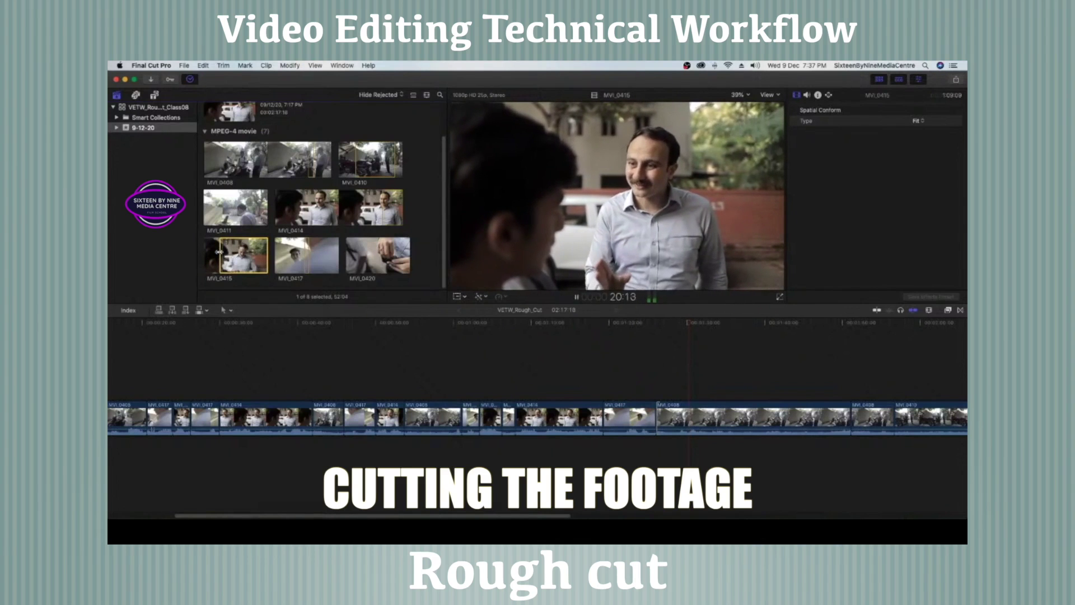
pyautogui.click(657, 418)
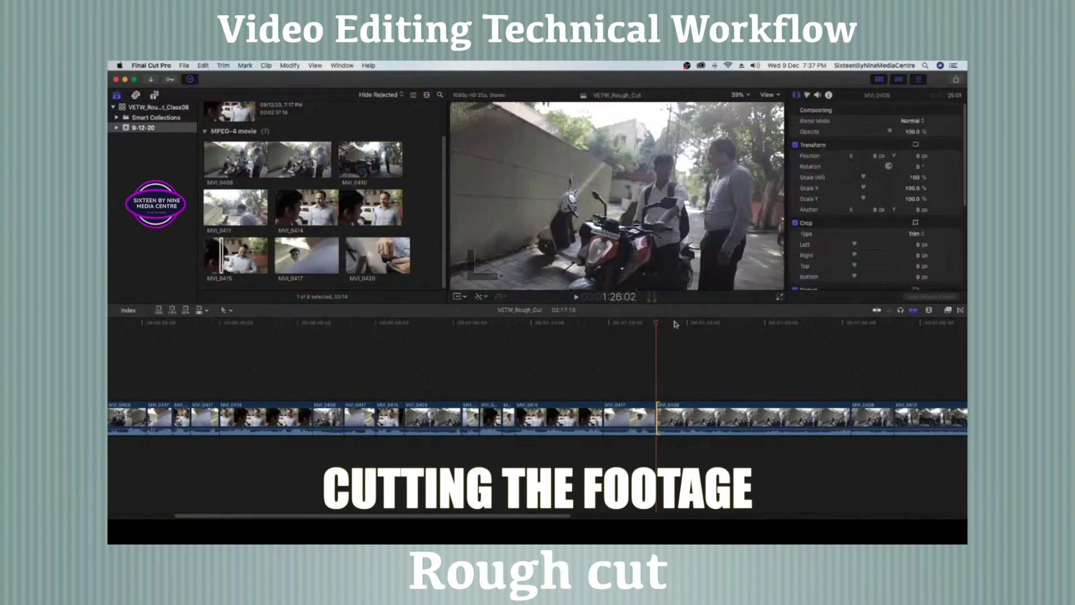
pyautogui.press('w')
# Mark a 7:21 range of MVI_0414 from the part past 2:06 and insert it at 1:26:02, ahead of the new MVI_0415 shot.
pyautogui.click(382, 202)
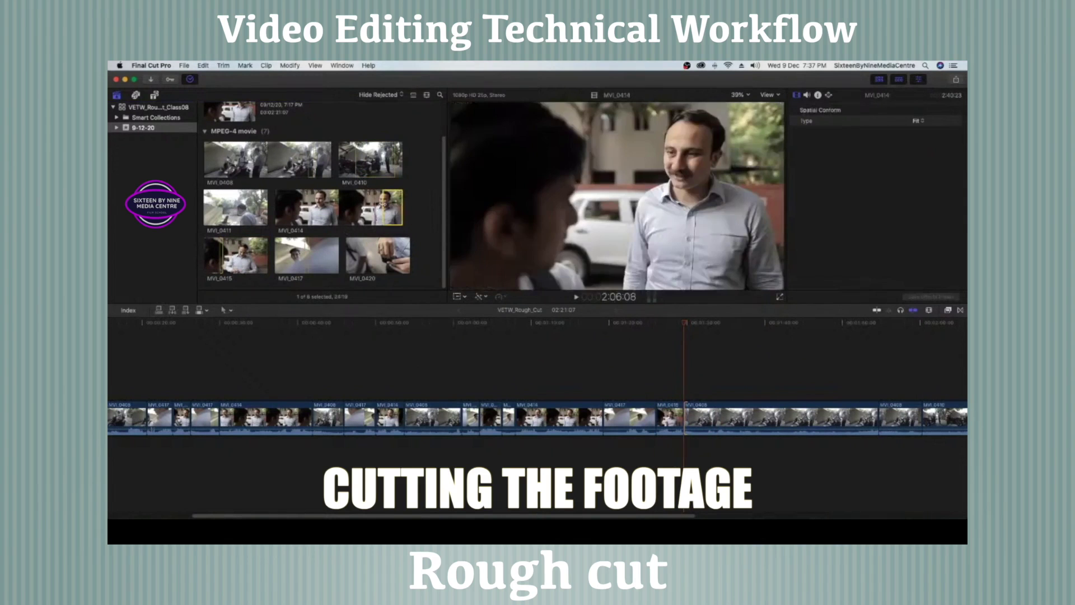
pyautogui.press('space')
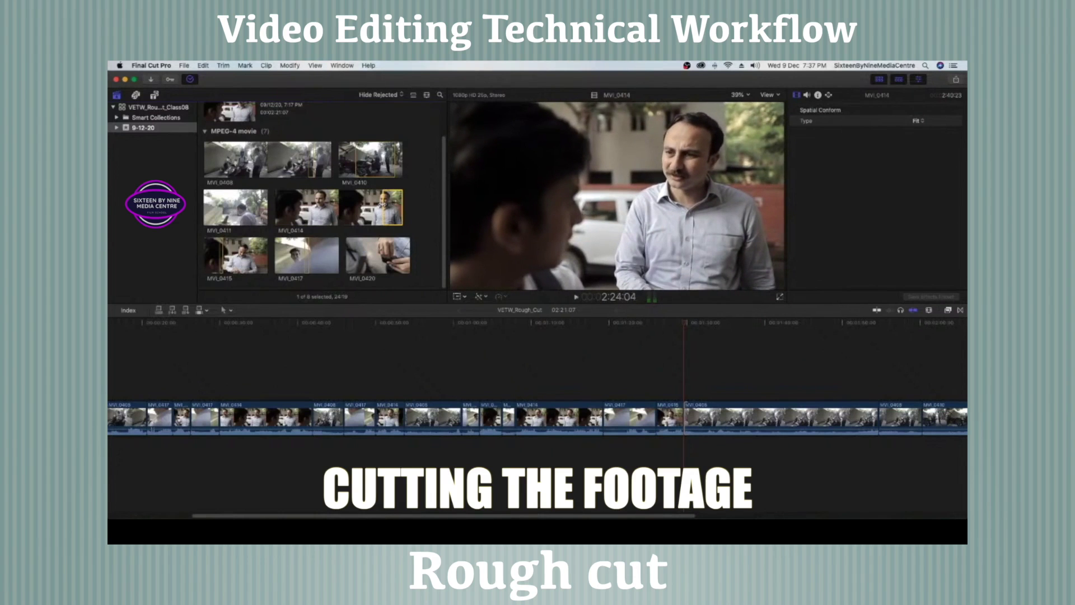
pyautogui.press('space')
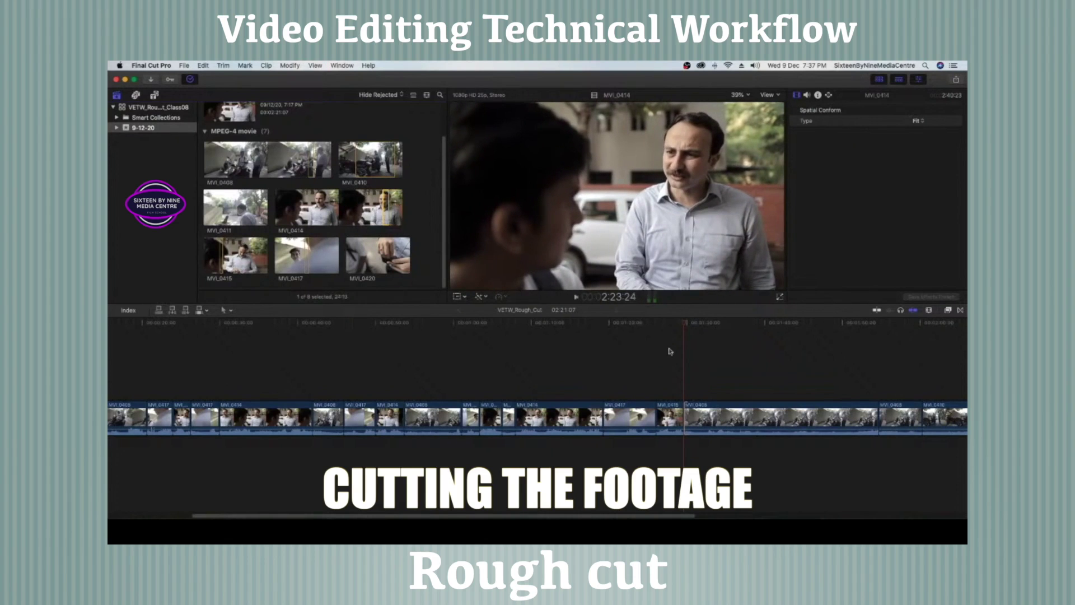
pyautogui.click(668, 324)
pyautogui.click(383, 220)
pyautogui.press('w')
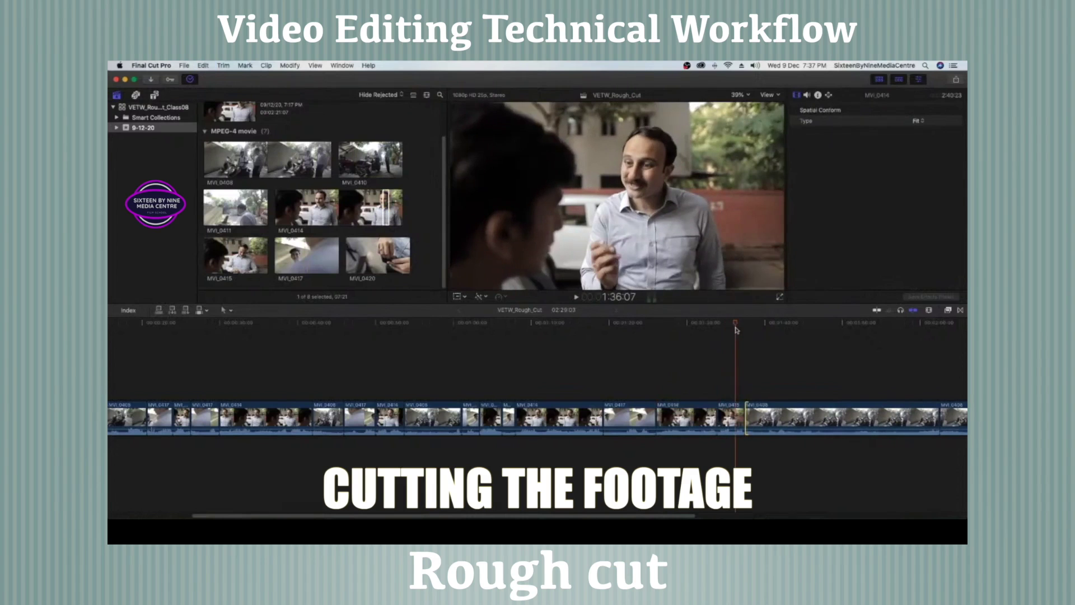
# Play from the MVI_0415 shot into the next MVI_0408 piece and trim that piece's start so it lasts 14:03.
pyautogui.click(739, 328)
pyautogui.press('space')
pyautogui.hscroll(5, 700, 328)
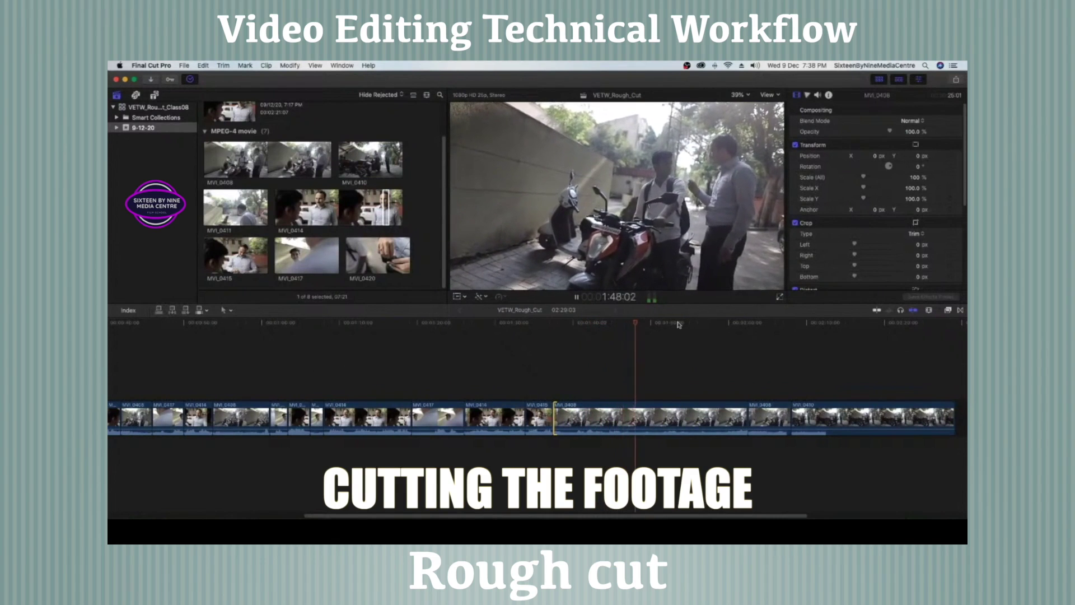
pyautogui.press('space')
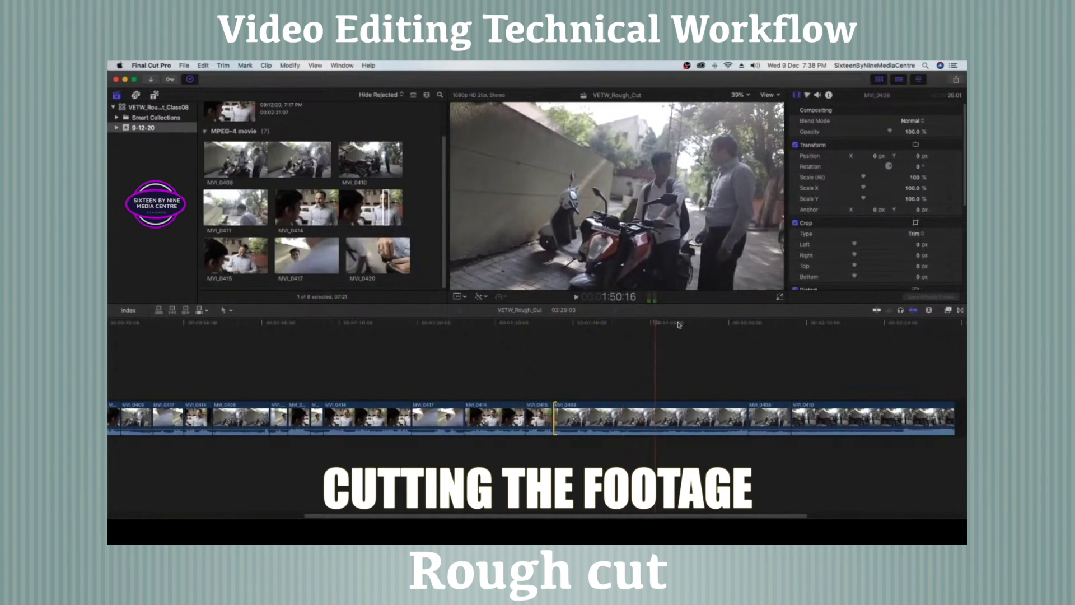
pyautogui.click(635, 324)
pyautogui.press('space')
pyautogui.hotkey('alt', '[')
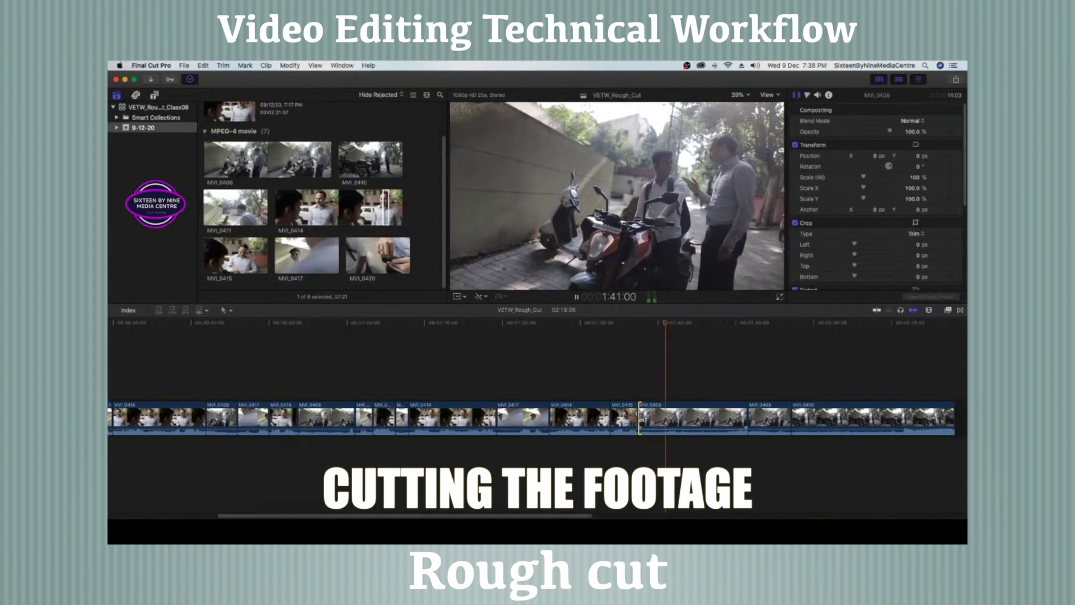
# Play on in the trimmed MVI_0408 piece and split it at 1:45:06.
pyautogui.click(679, 412)
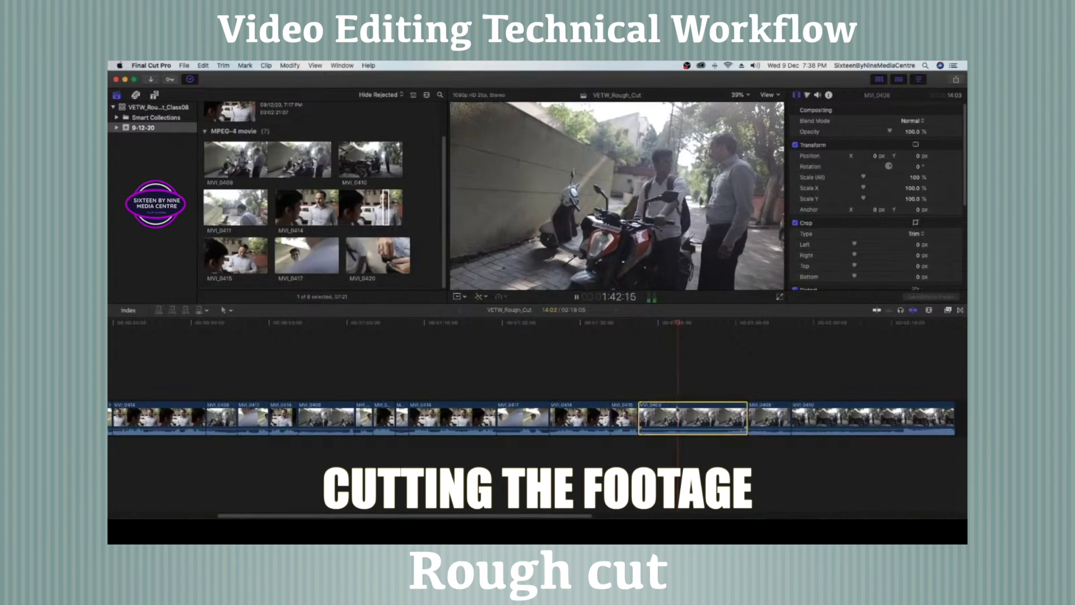
pyautogui.press('space')
pyautogui.press('super+b')
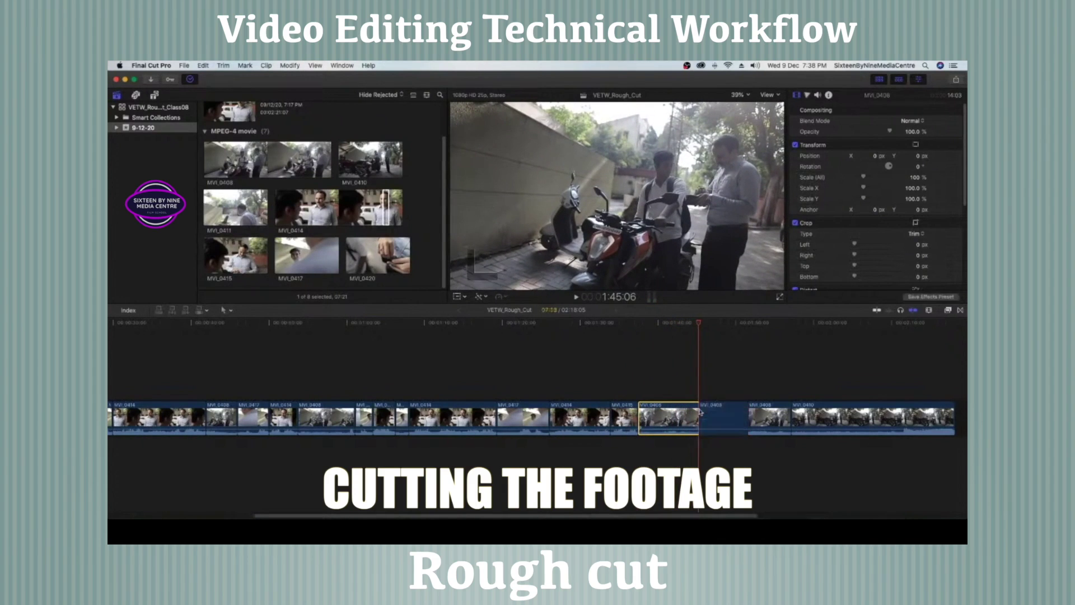
# Mark a 3:00 range of MVI_0420 starting at about 4:14 and insert it at the 1:45:06 split.
pyautogui.click(353, 261)
pyautogui.press('space')
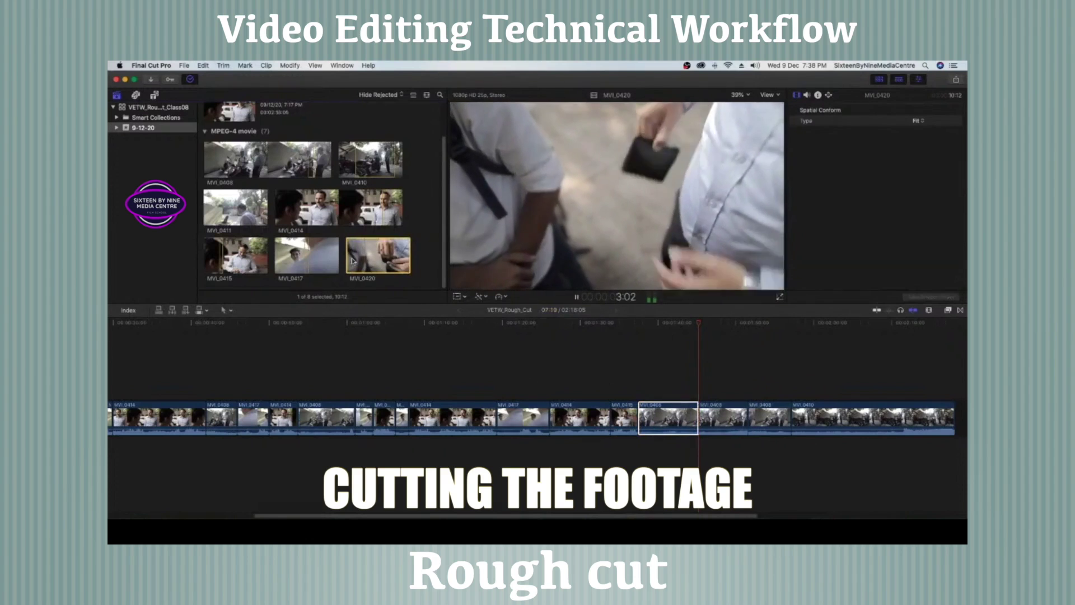
pyautogui.press('space')
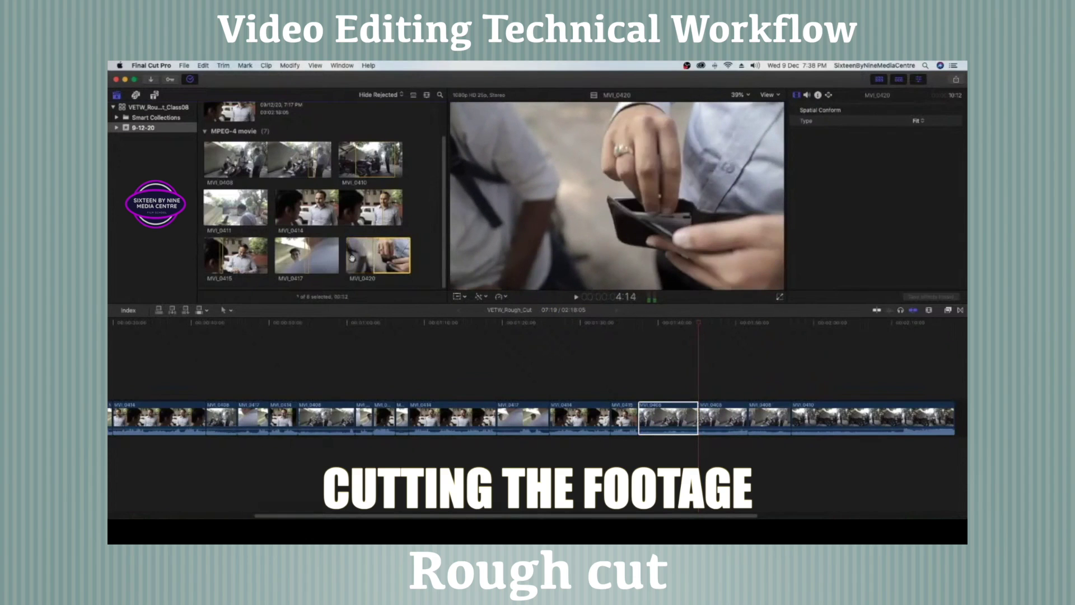
pyautogui.press('i')
pyautogui.press('space')
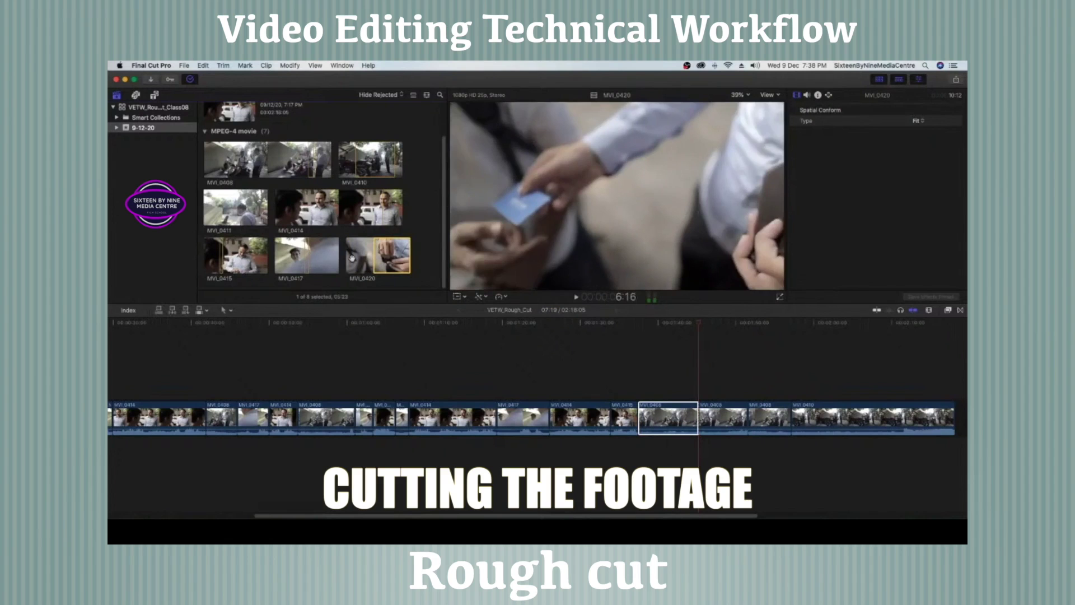
pyautogui.press('space')
pyautogui.press('o')
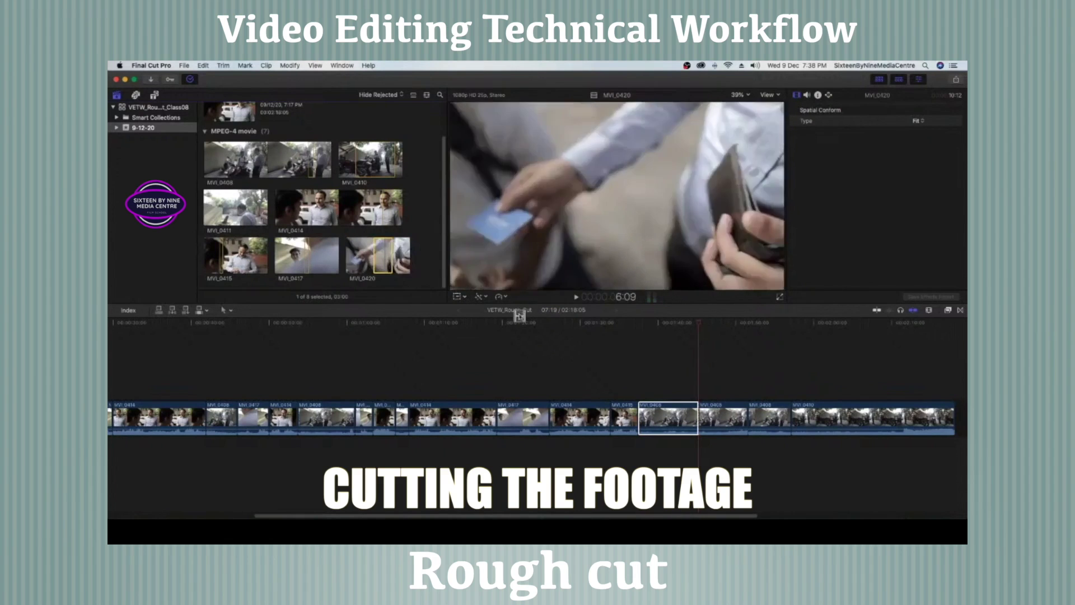
pyautogui.press('w')
# Play past the MVI_0420 insert, trim the start of the following MVI_0408 piece so it lasts 1:16, and check the cut.
pyautogui.click(728, 331)
pyautogui.press('space')
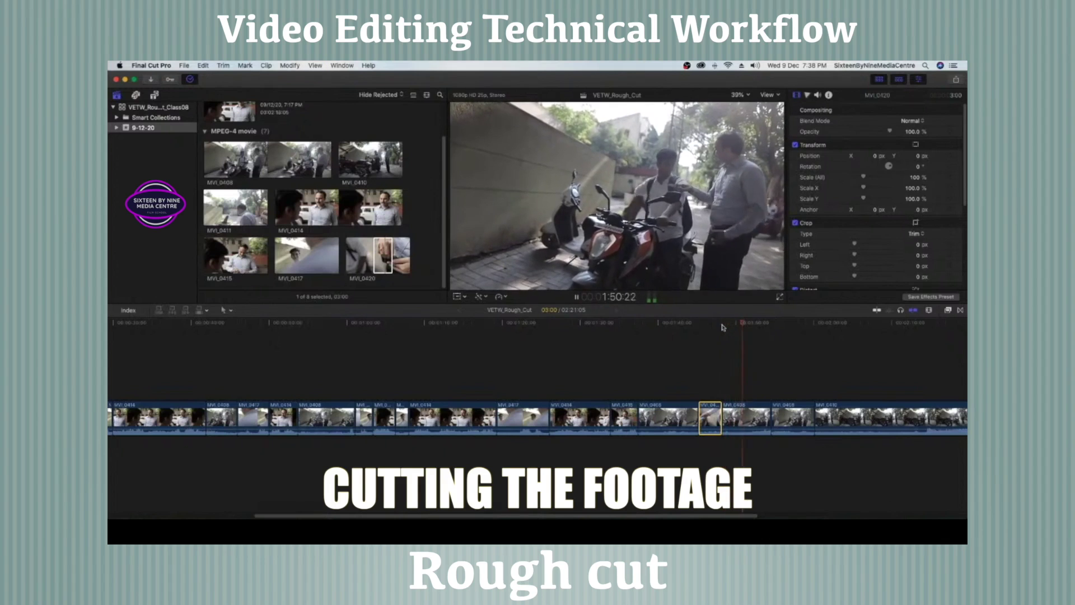
pyautogui.moveTo(723, 414); pyautogui.dragTo(756, 415)
pyautogui.press('space')
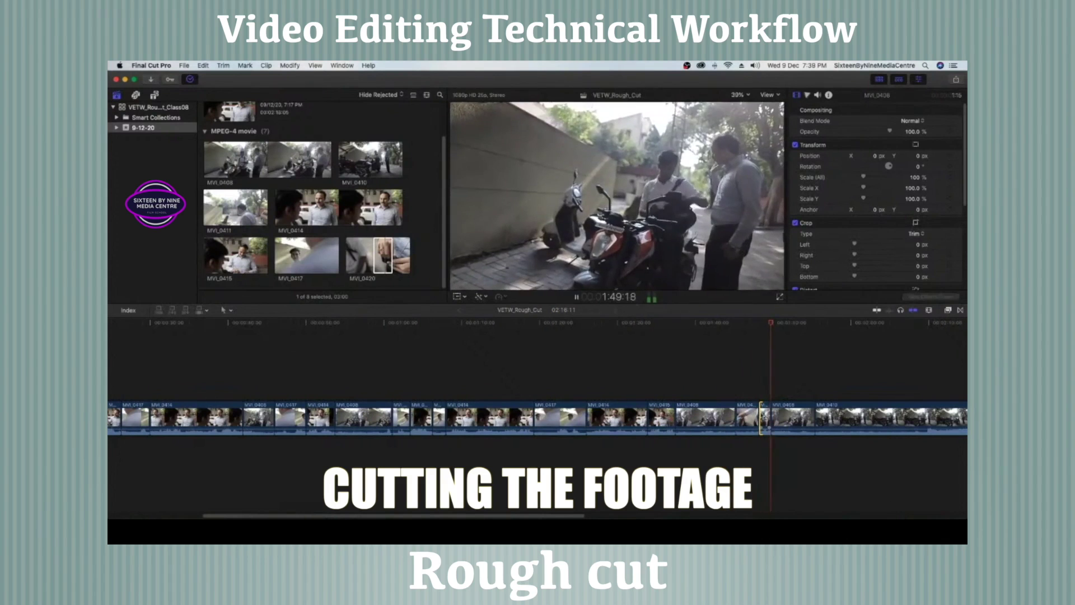
pyautogui.press('space')
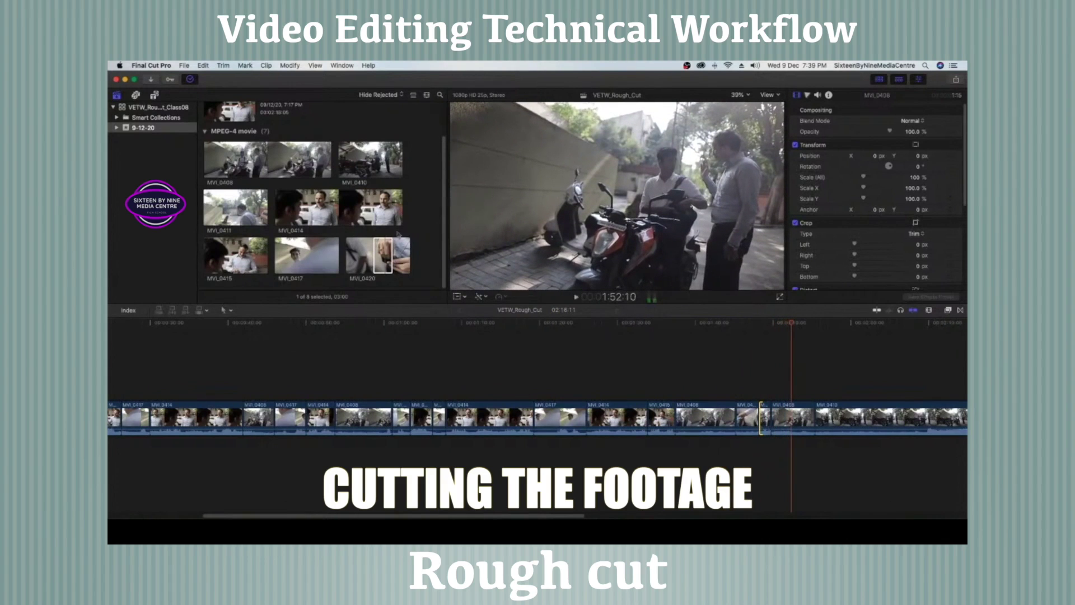
# Preview MVI_0415 and play the assembly through to its end.
pyautogui.click(245, 255)
pyautogui.press('space')
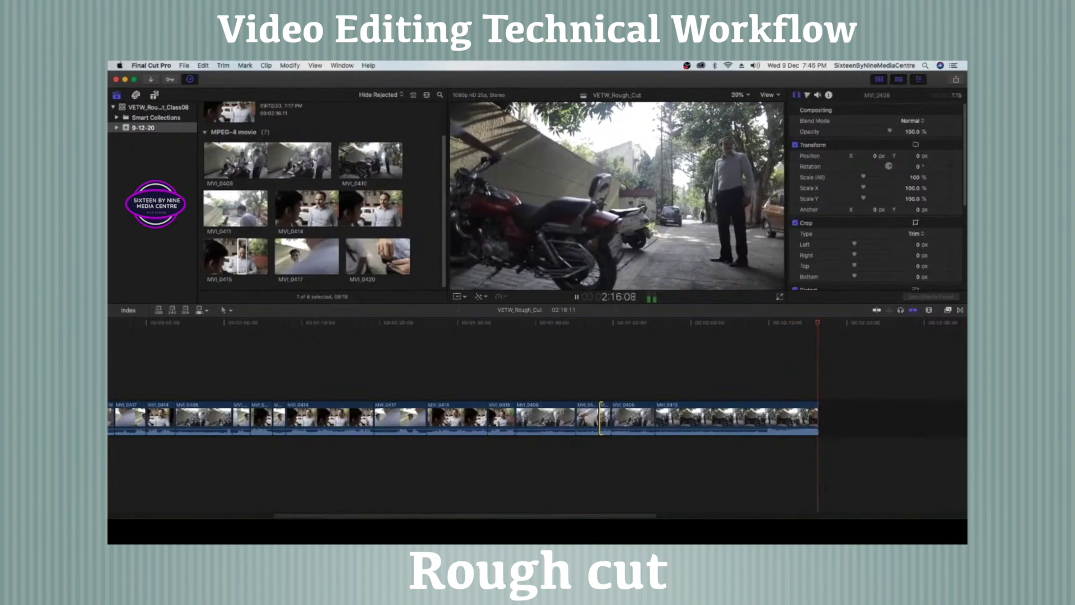
pyautogui.press('space')
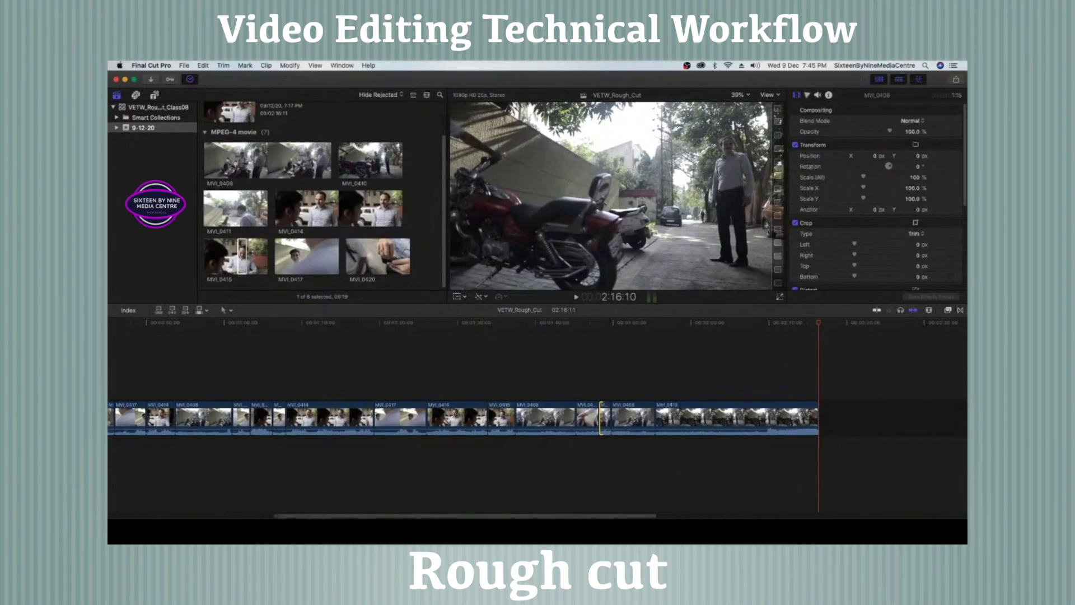
# Review the whole assembly full screen from its beginning.
pyautogui.press('Home')
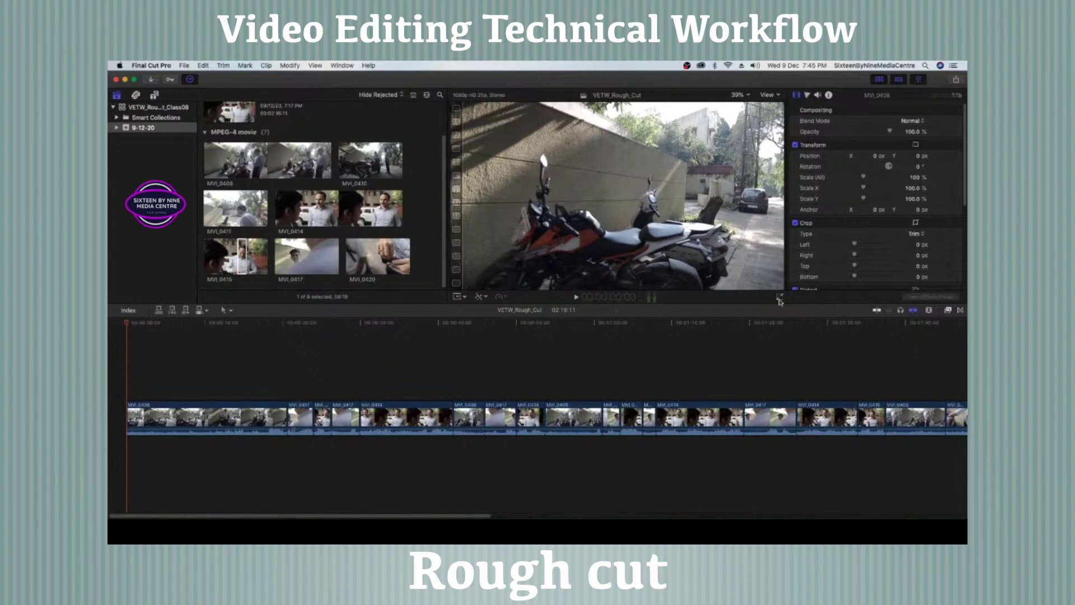
pyautogui.click(780, 299)
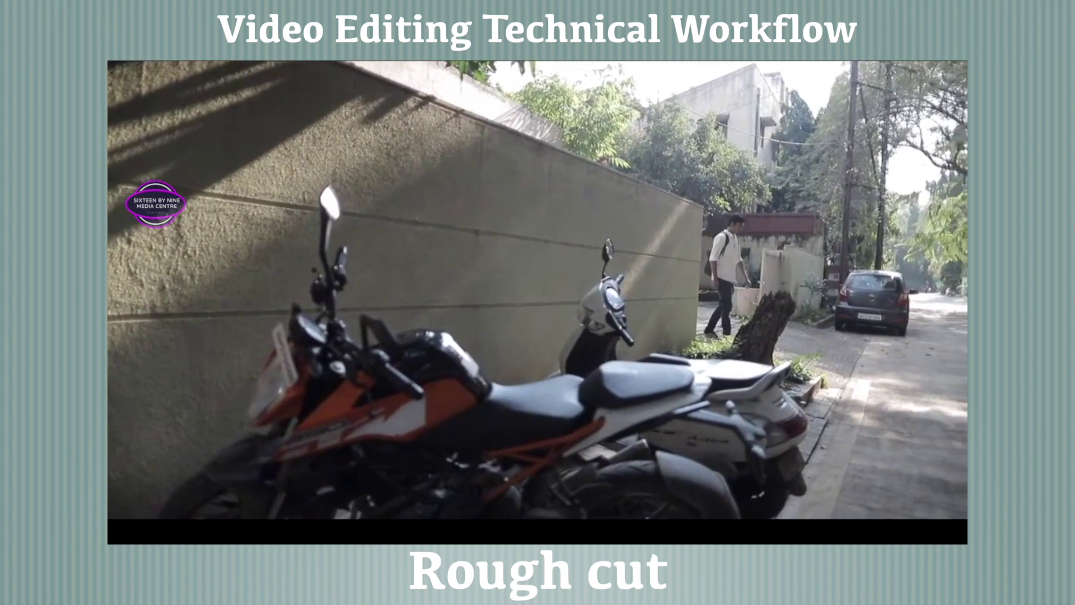
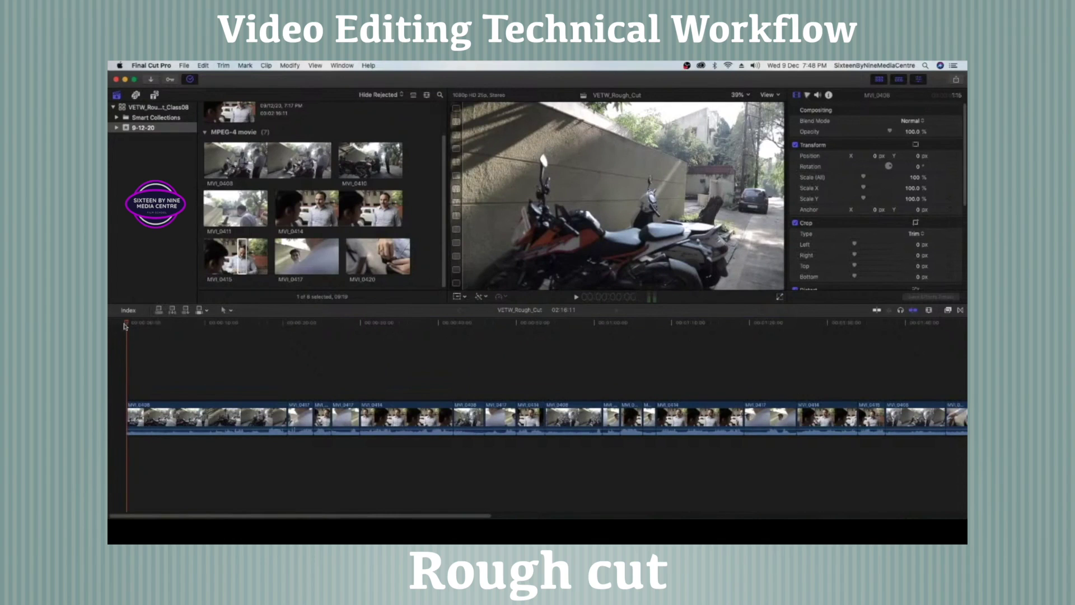
# Play the opening and trim the end of the first MVI_0408 shot so it lasts 19:14.
pyautogui.press('space')
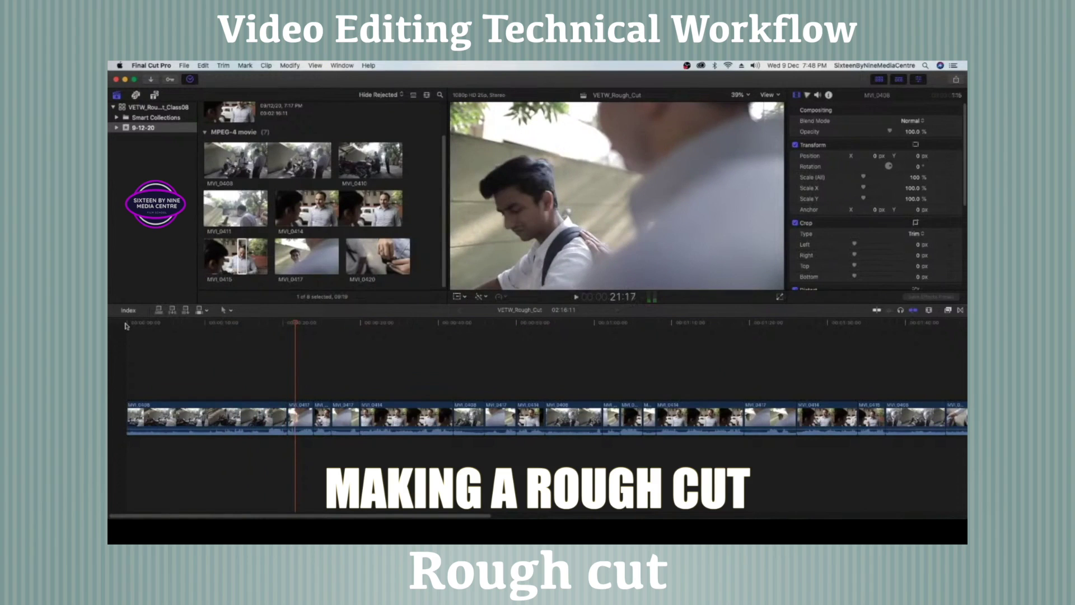
pyautogui.press('super+equal')
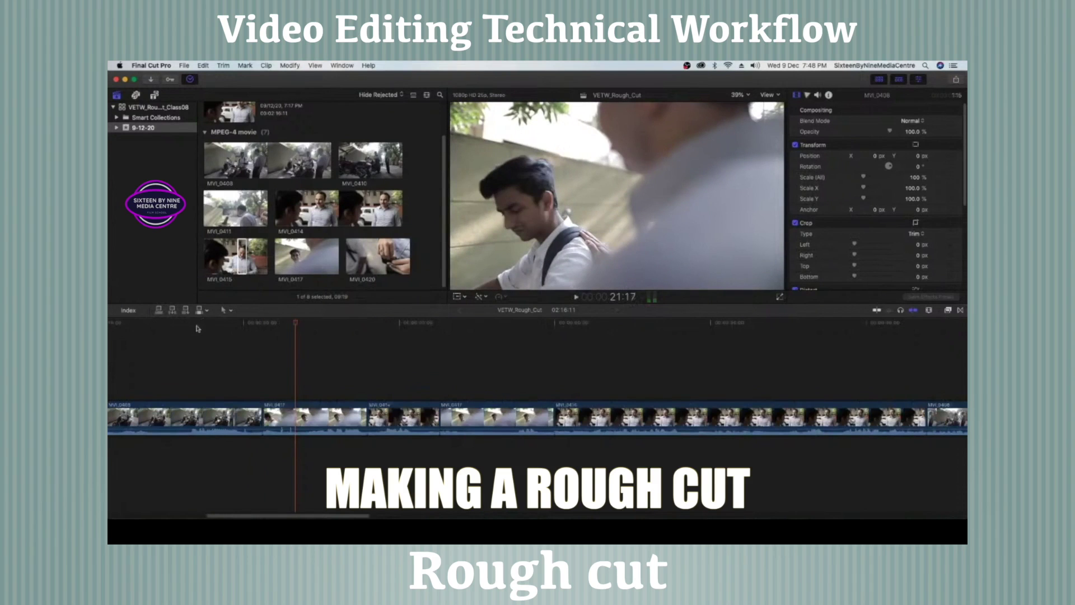
pyautogui.click(196, 323)
pyautogui.press('space')
pyautogui.moveTo(261, 418); pyautogui.dragTo(228, 417)
pyautogui.press('space')
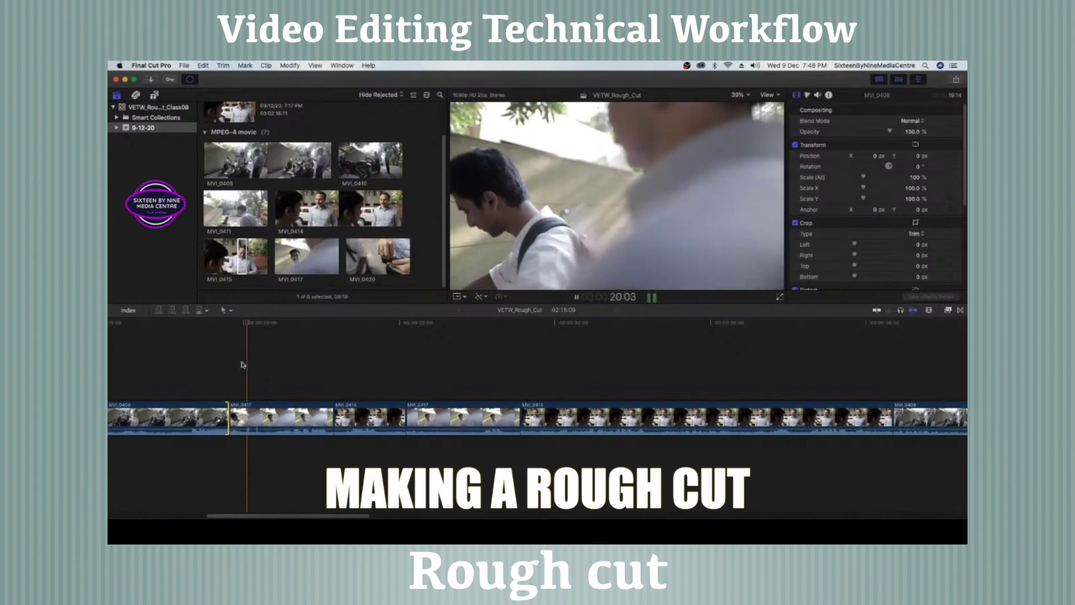
# Trim the start of the first MVI_0417 shot to 19:23, leaving it 3:00 long, and play across the cut.
pyautogui.moveTo(249, 327); pyautogui.dragTo(243, 328)
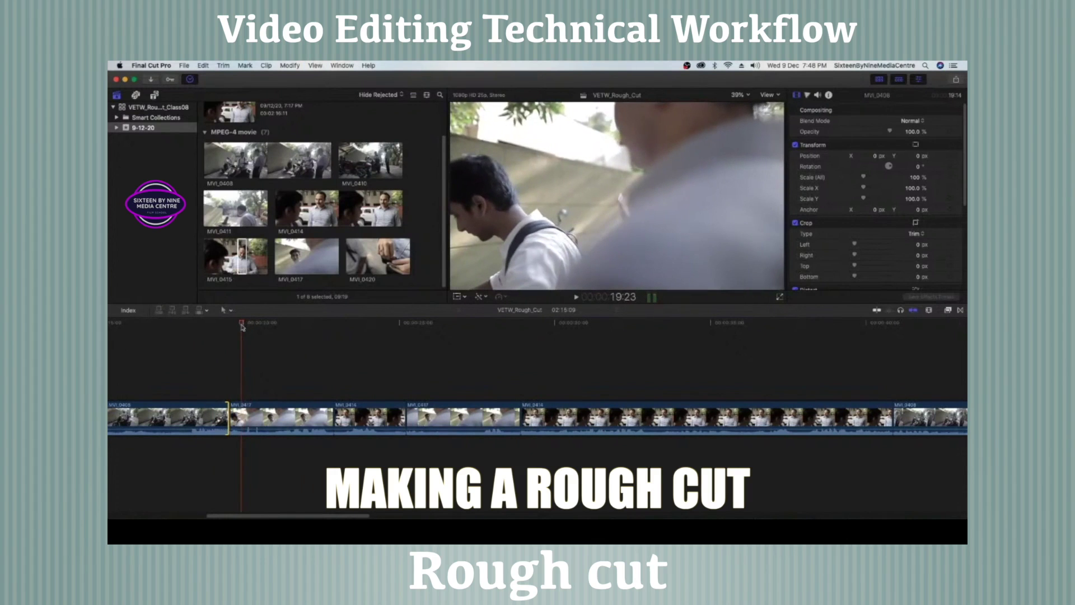
pyautogui.moveTo(227, 417); pyautogui.dragTo(241, 417)
pyautogui.moveTo(224, 326); pyautogui.dragTo(193, 323)
pyautogui.press('space')
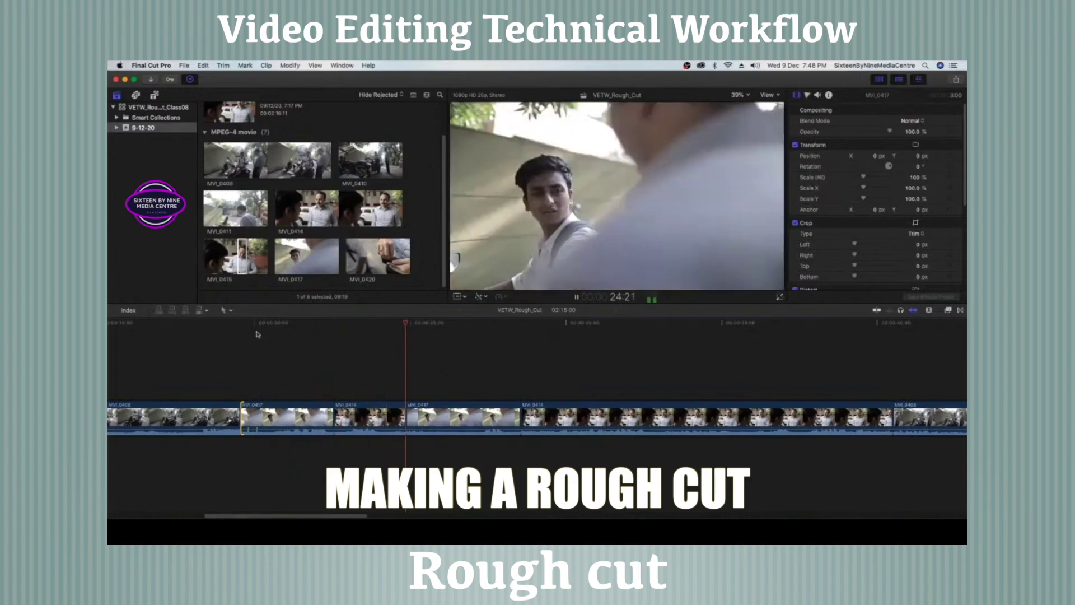
# Trim the end of the first MVI_0414 shot back to 24:02 and play across the new cut.
pyautogui.press('space')
pyautogui.click(372, 326)
pyautogui.press('space')
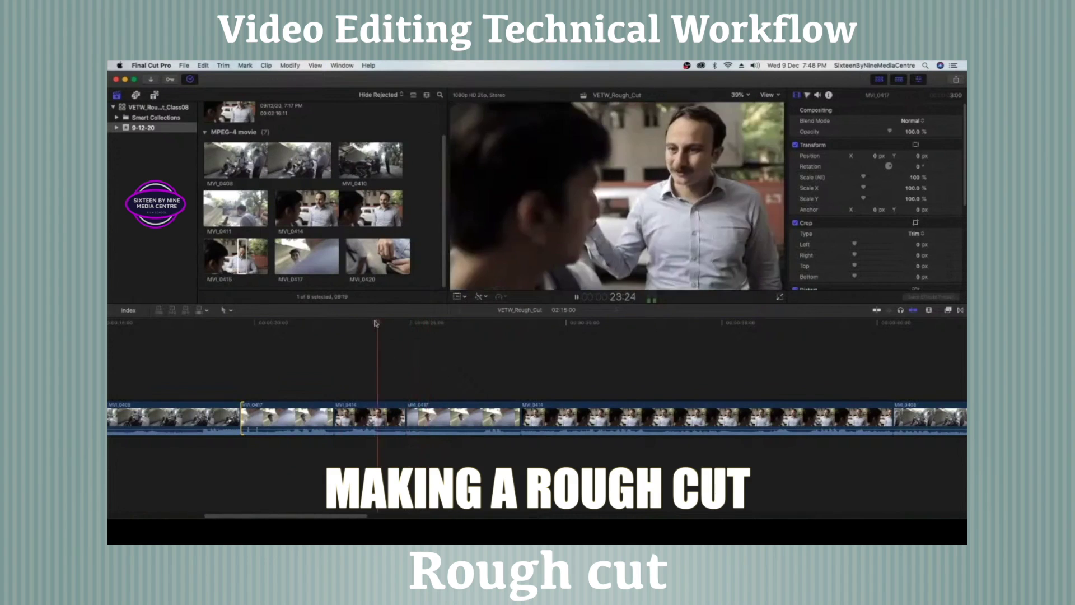
pyautogui.click(355, 326)
pyautogui.press('space')
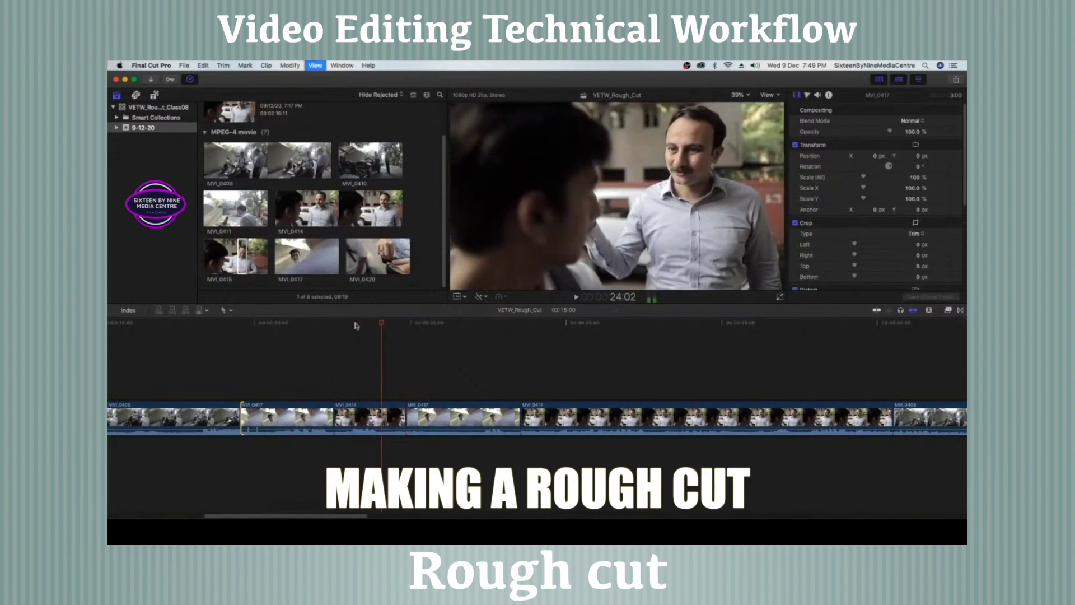
pyautogui.moveTo(407, 417); pyautogui.dragTo(381, 417)
pyautogui.press('space')
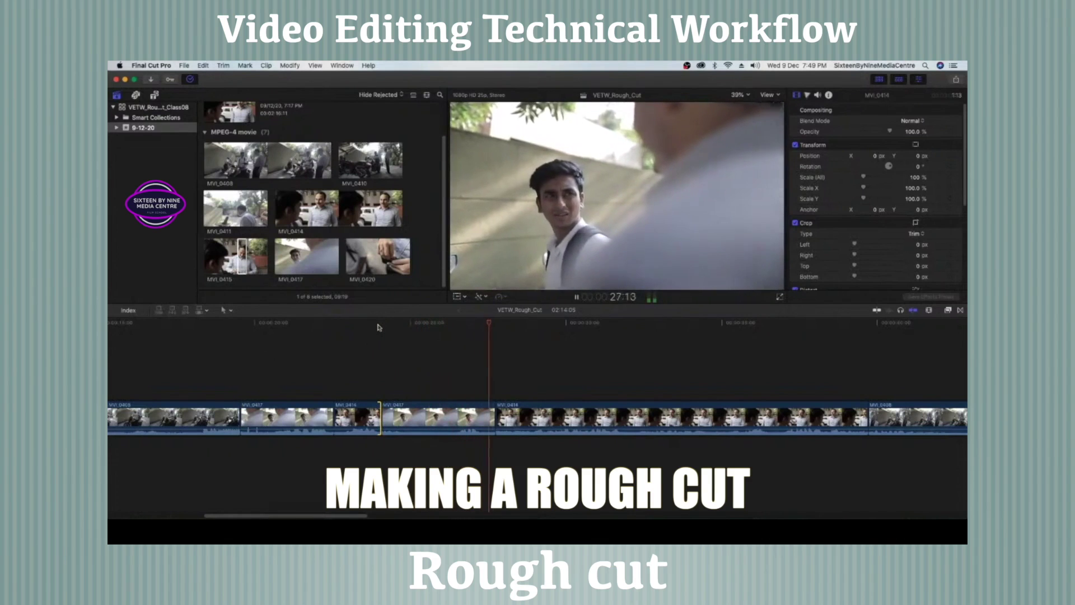
# Trim the start of the second MVI_0414 shot to the frame at 28:21 and play through the shot.
pyautogui.click(496, 323)
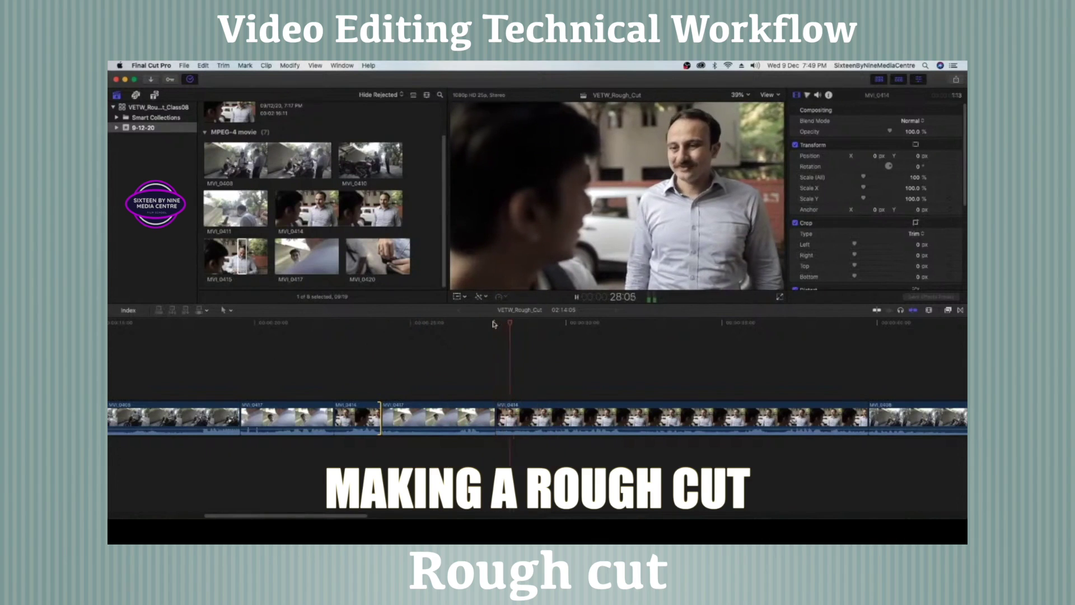
pyautogui.click(494, 323)
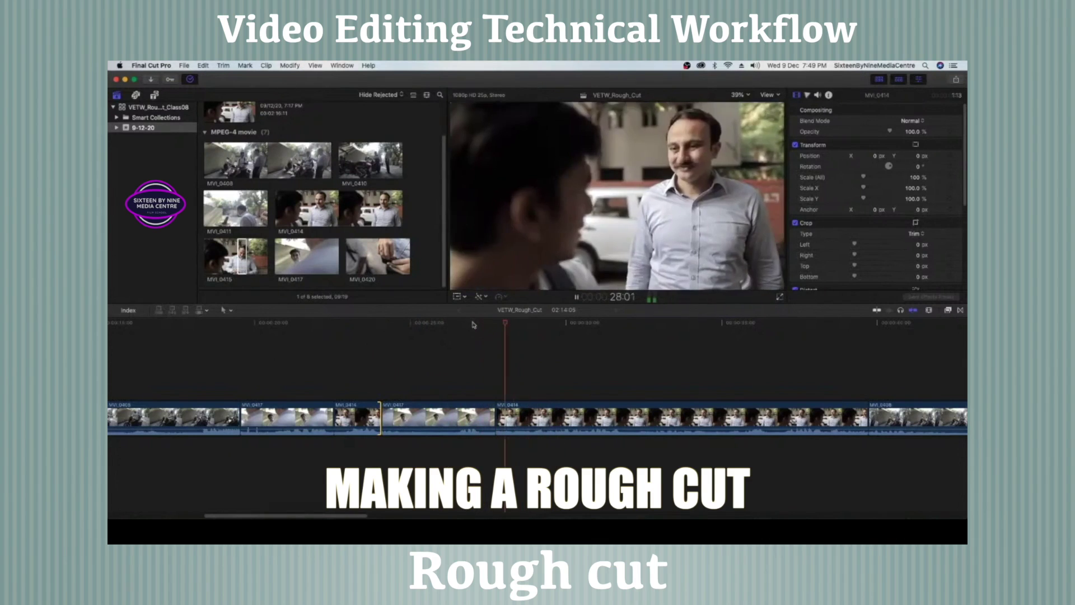
pyautogui.press('space')
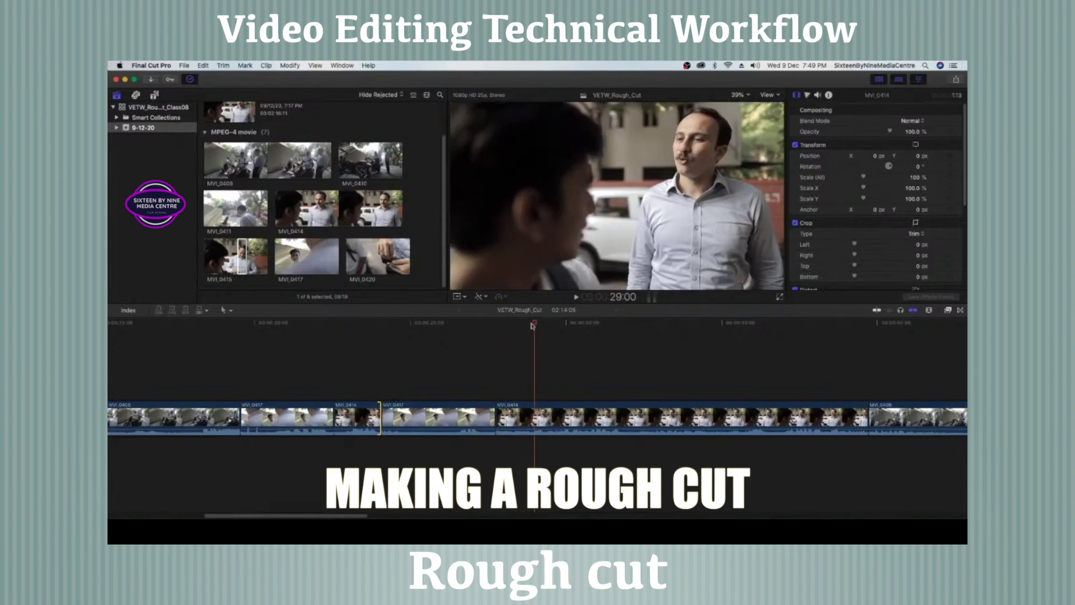
pyautogui.click(530, 325)
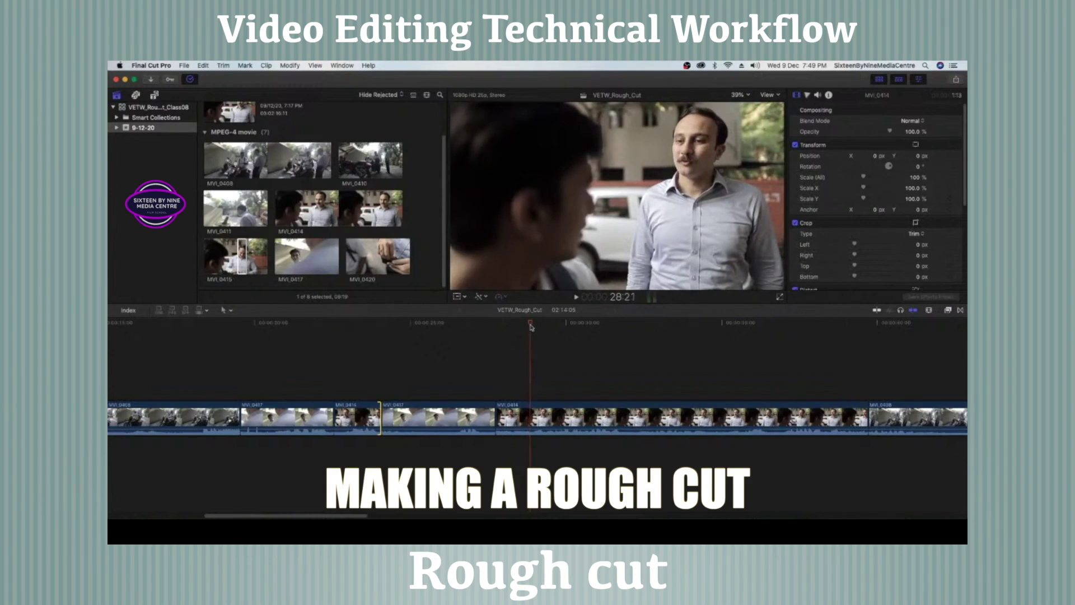
pyautogui.moveTo(497, 412); pyautogui.dragTo(529, 414)
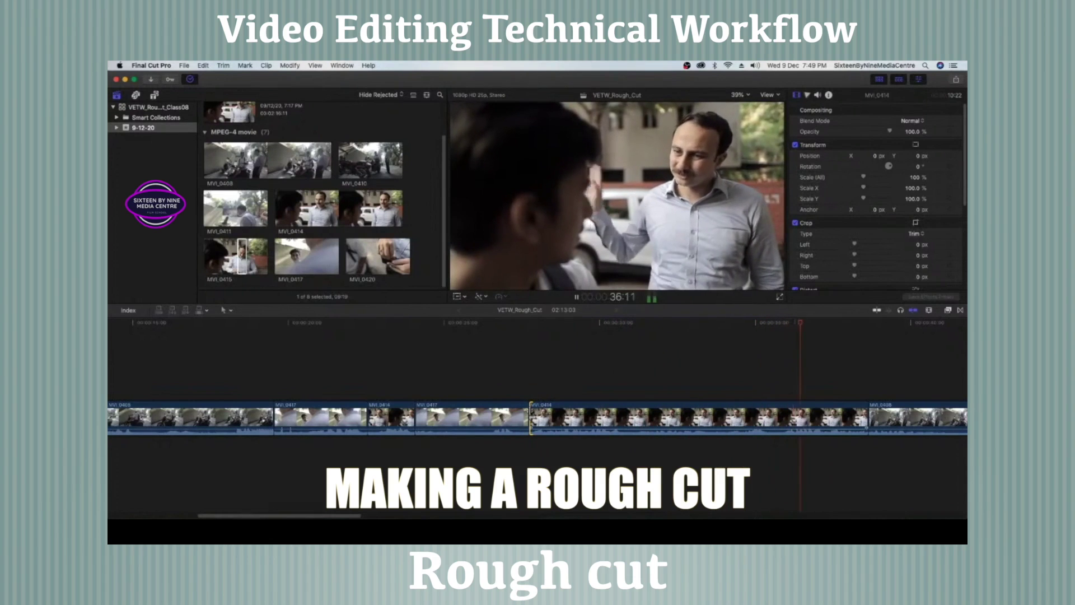
pyautogui.press('space')
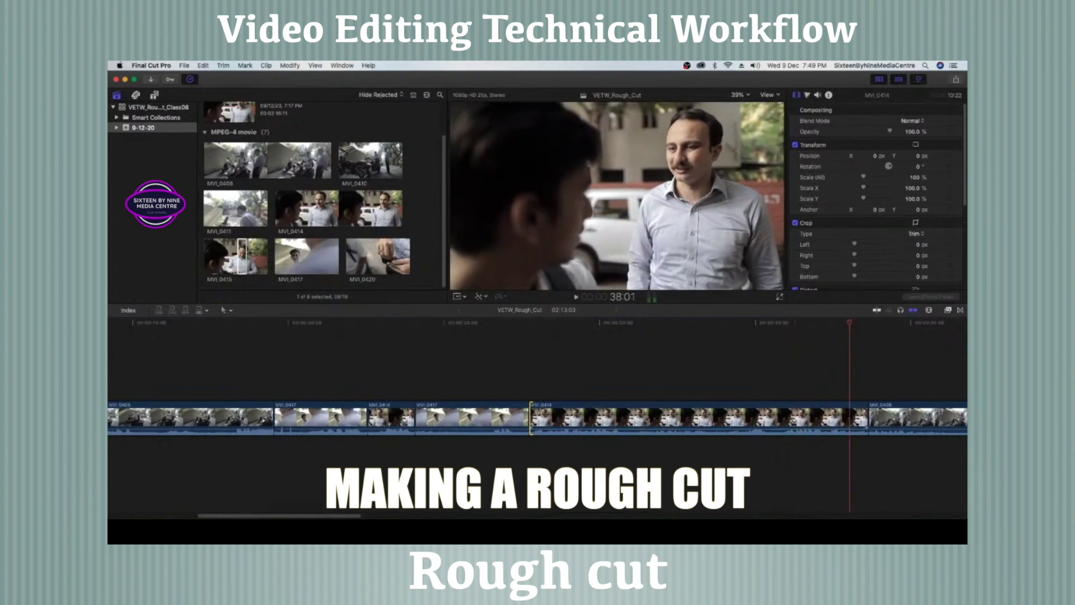
# Split the second MVI_0414 shot at 35:14 and delete the part after the cut.
pyautogui.press('space')
pyautogui.moveTo(350, 516); pyautogui.dragTo(391, 516)
pyautogui.click(429, 323)
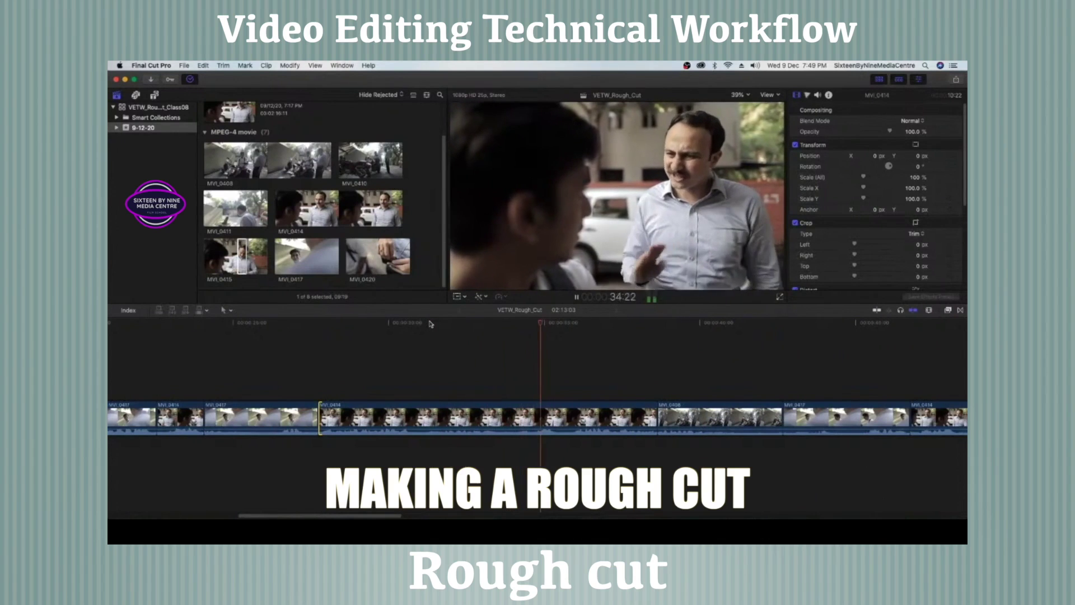
pyautogui.press('super+b')
pyautogui.click(606, 419)
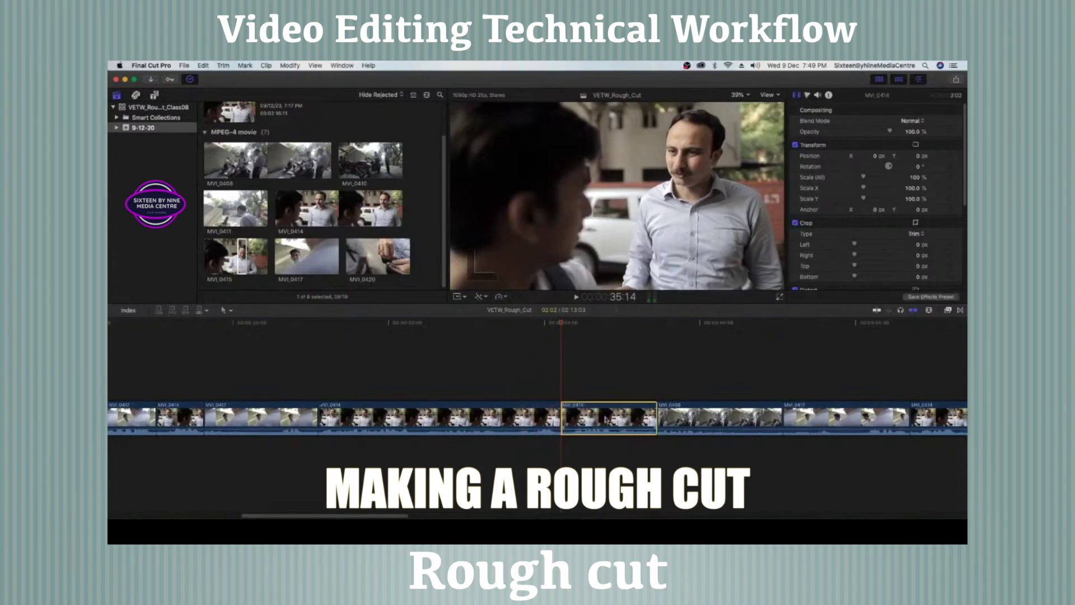
pyautogui.press('Delete')
# Trim the end of the following MVI_0408 shot to 38:00, making it 2:15 long, and play across the cut.
pyautogui.press('space')
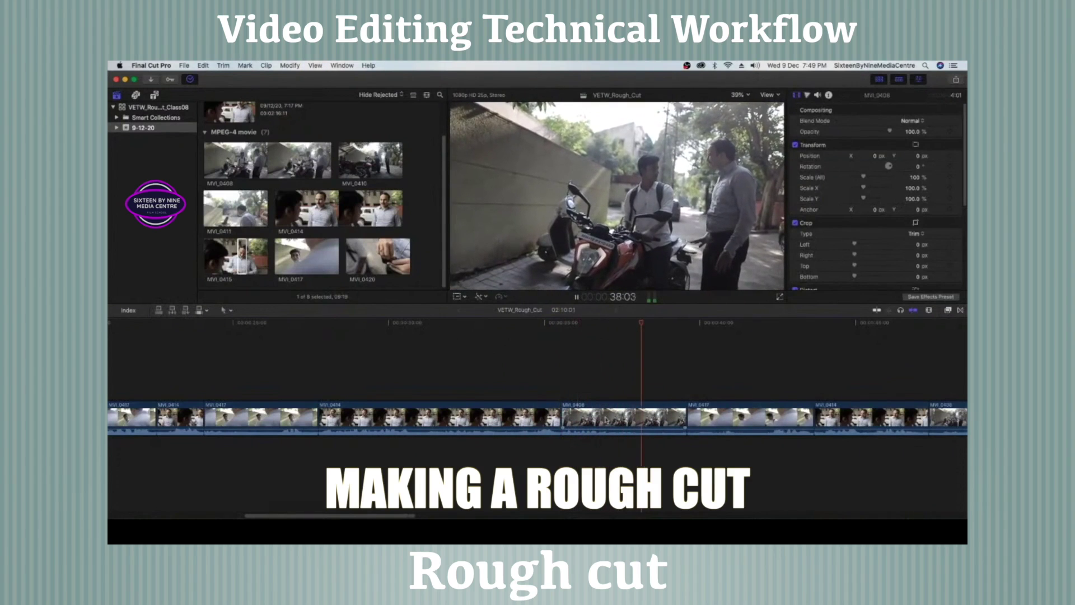
pyautogui.click(602, 325)
pyautogui.press('space')
pyautogui.hotkey('alt', ']')
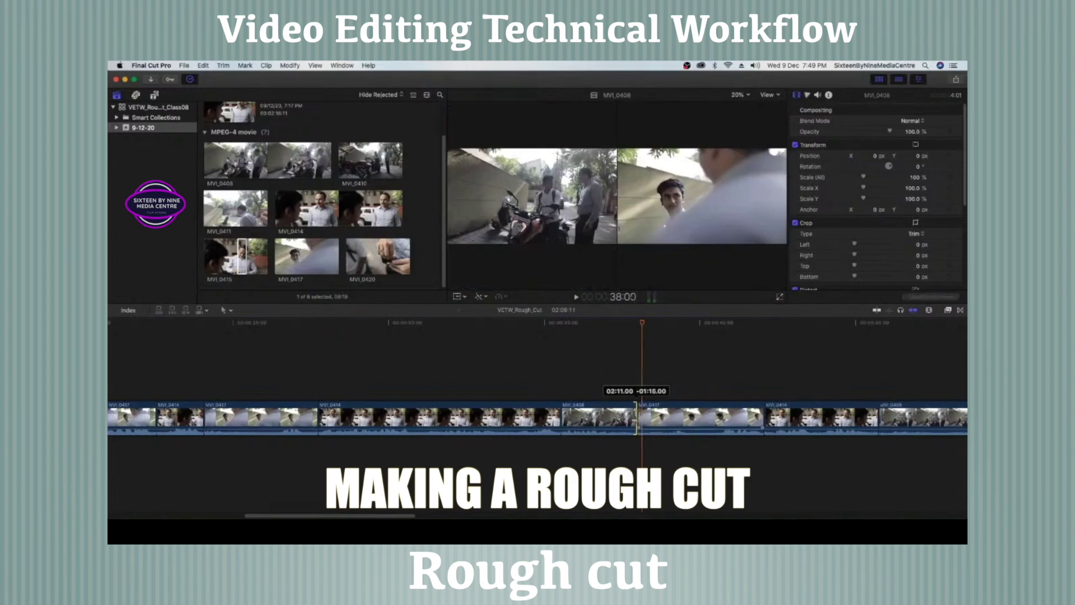
pyautogui.hotkey('shift', '/')
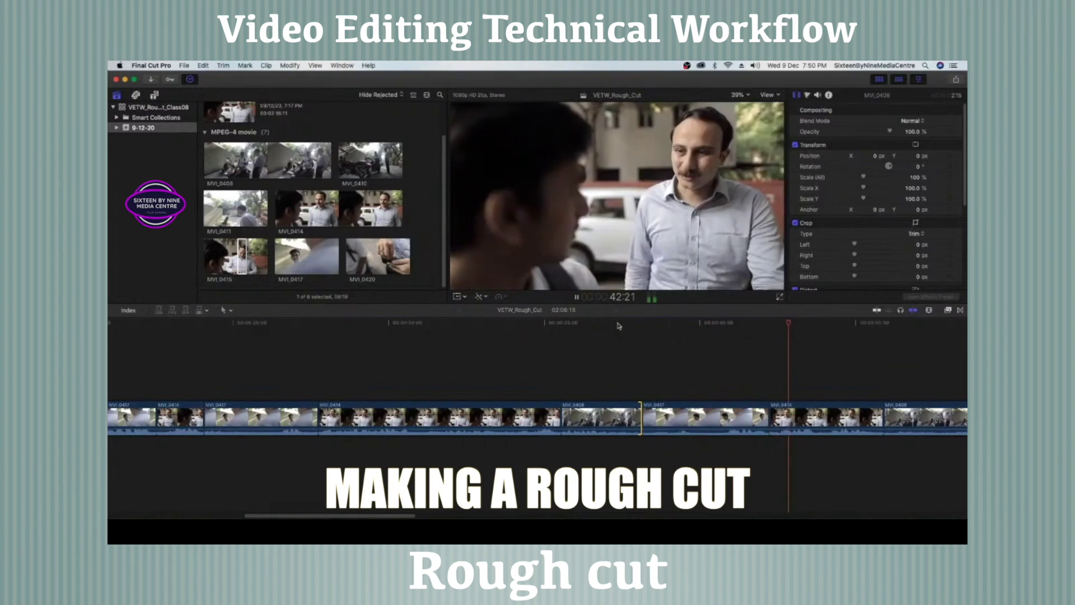
# Trim the start of the third MVI_0414 shot so it lasts 2:01 and play on into the next MVI_0408 shot.
pyautogui.click(720, 323)
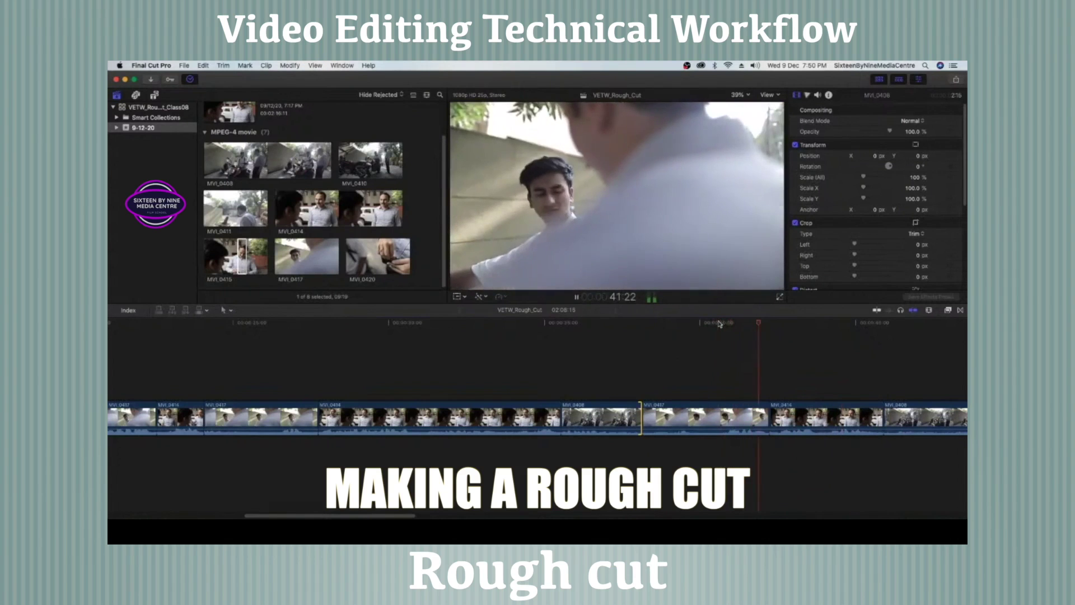
pyautogui.press('space')
pyautogui.moveTo(771, 413); pyautogui.dragTo(821, 412)
pyautogui.moveTo(381, 516); pyautogui.dragTo(431, 517)
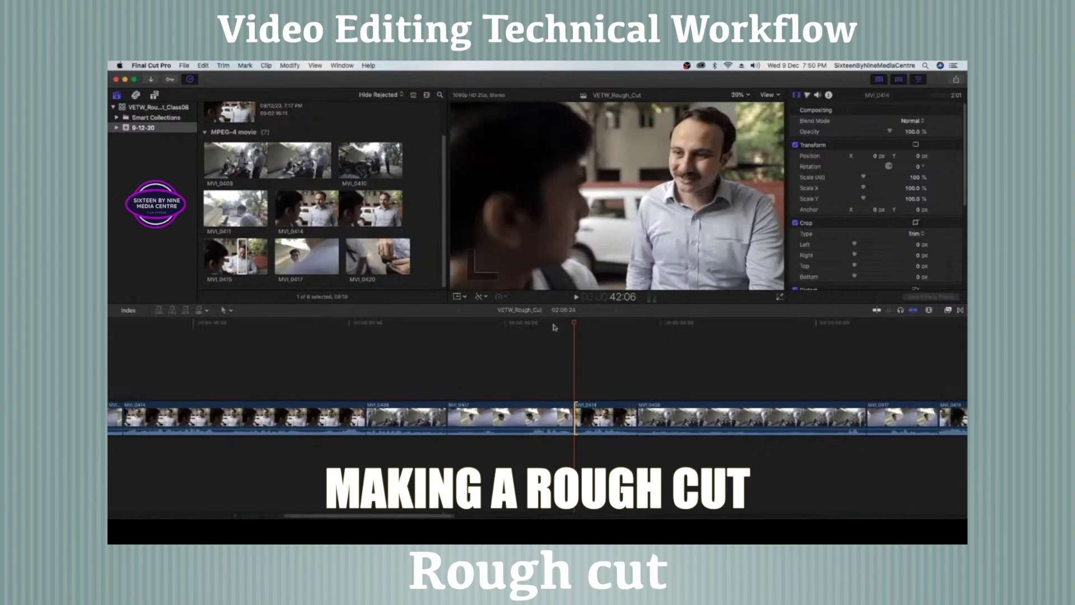
pyautogui.press('space')
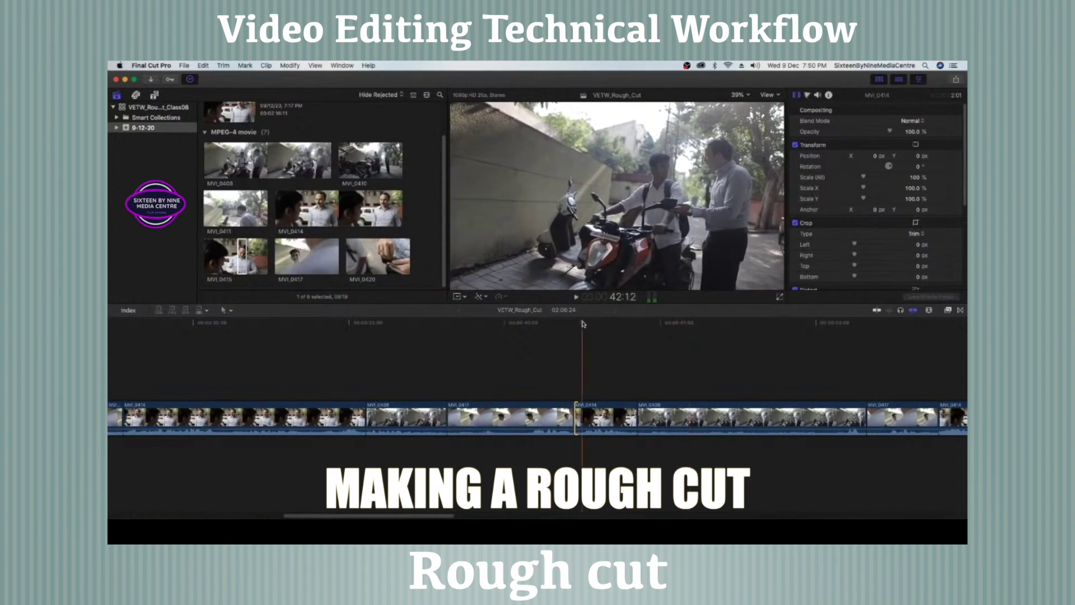
pyautogui.press('space')
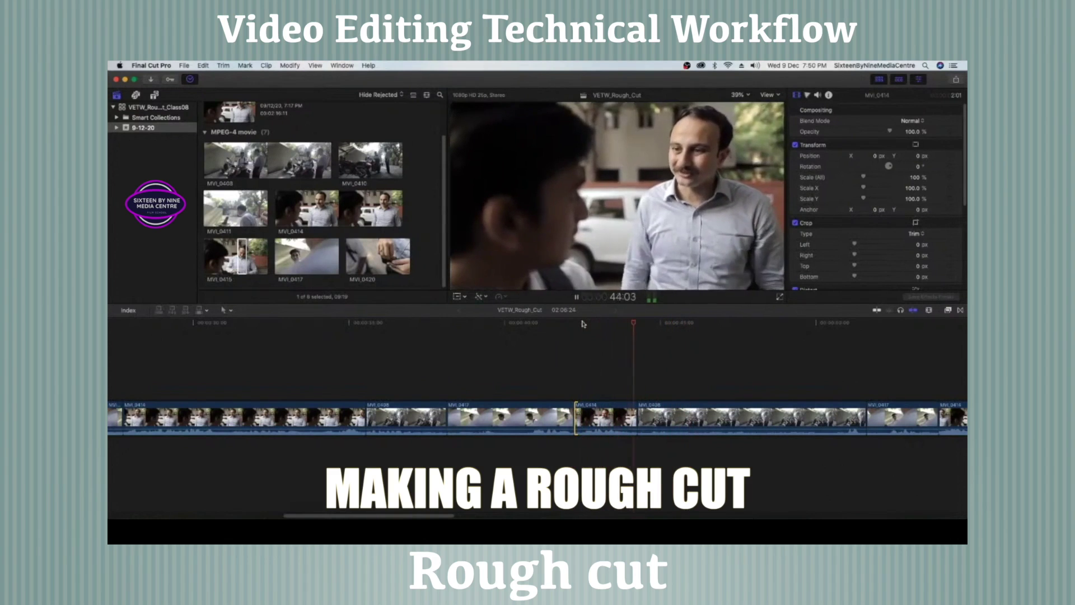
pyautogui.press('space')
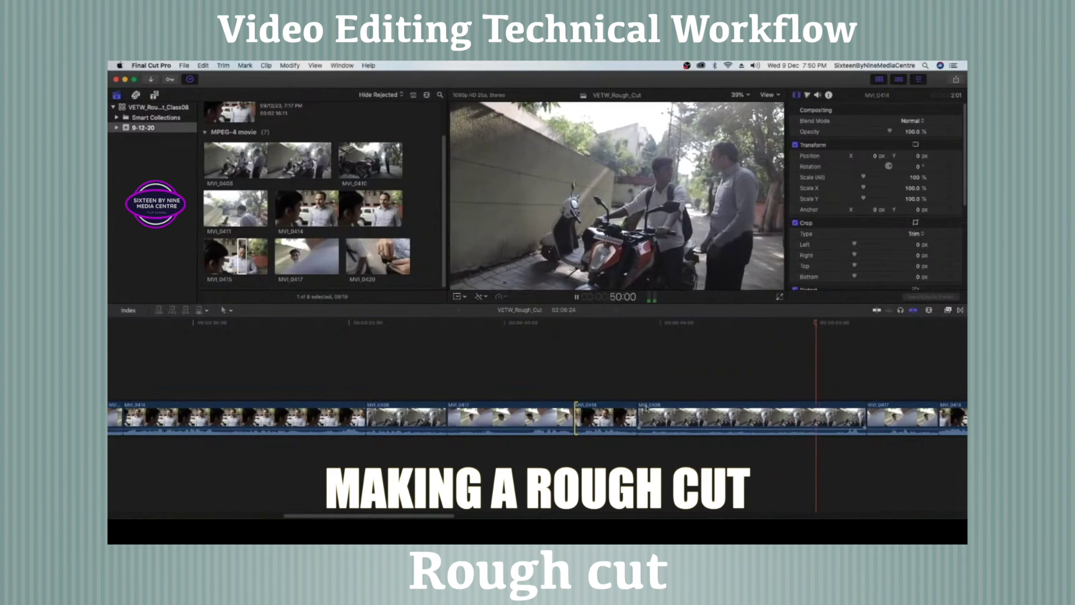
# Try deleting the long MVI_0408 shot after the third MVI_0414 shot, play the resulting cut, and undo the deletion.
pyautogui.click(690, 358)
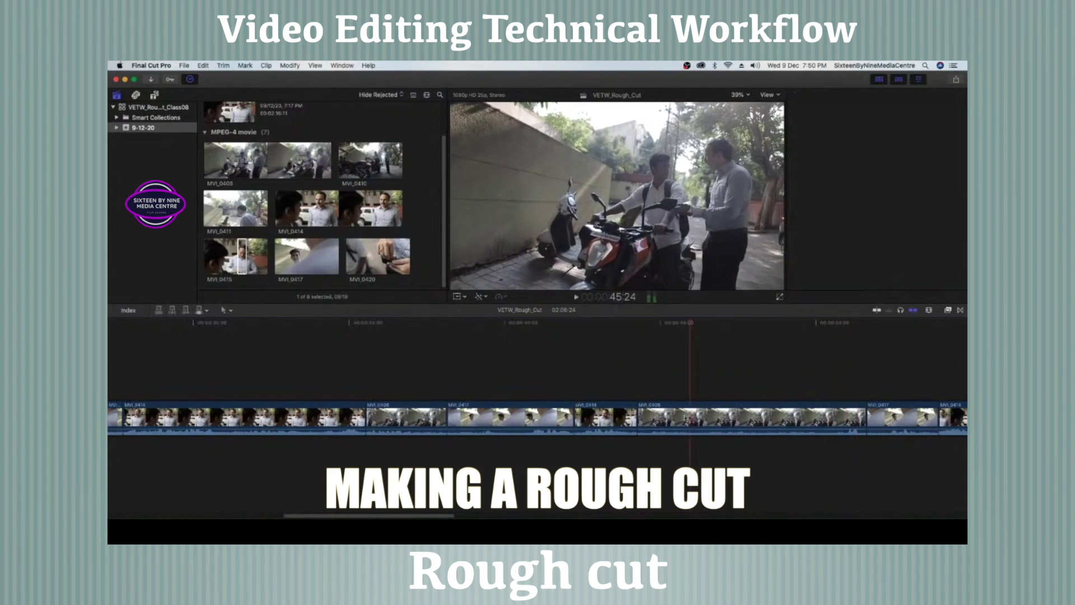
pyautogui.click(750, 417)
pyautogui.press('Delete')
pyautogui.click(637, 356)
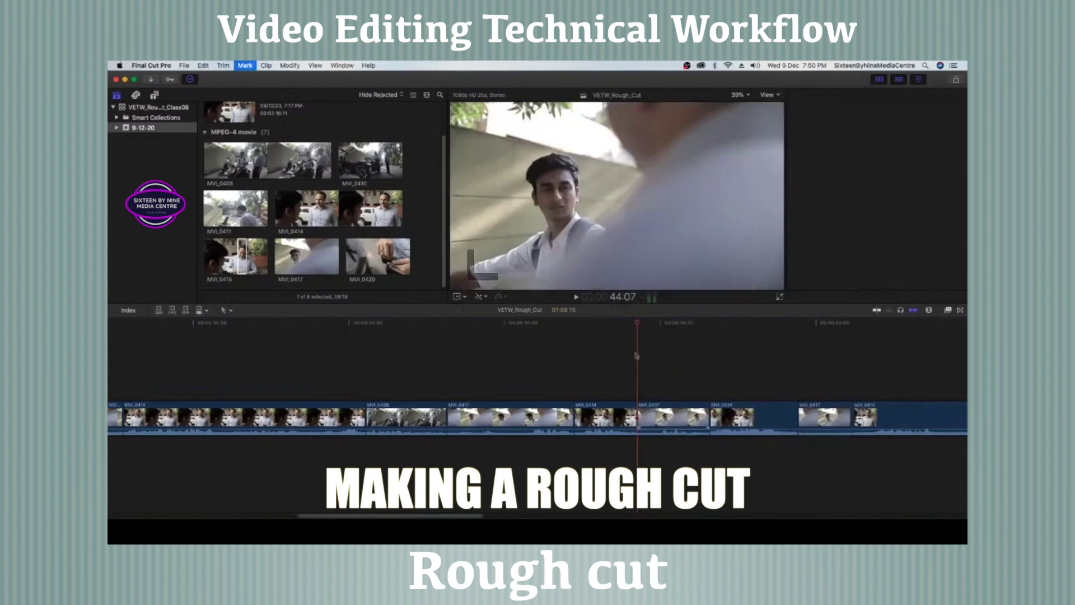
pyautogui.click(615, 322)
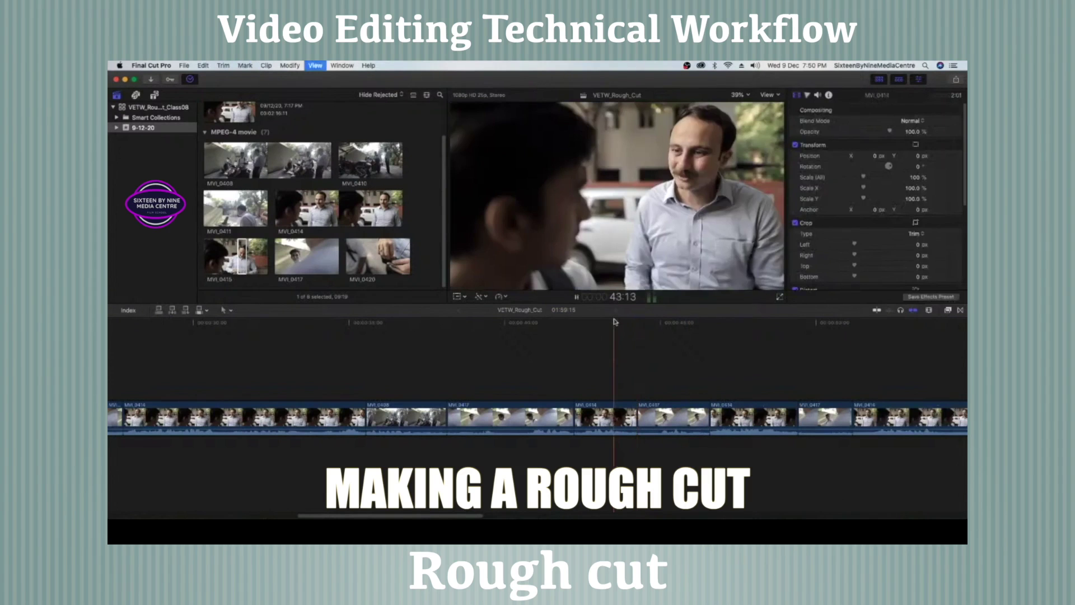
pyautogui.press('space')
pyautogui.press('super+z')
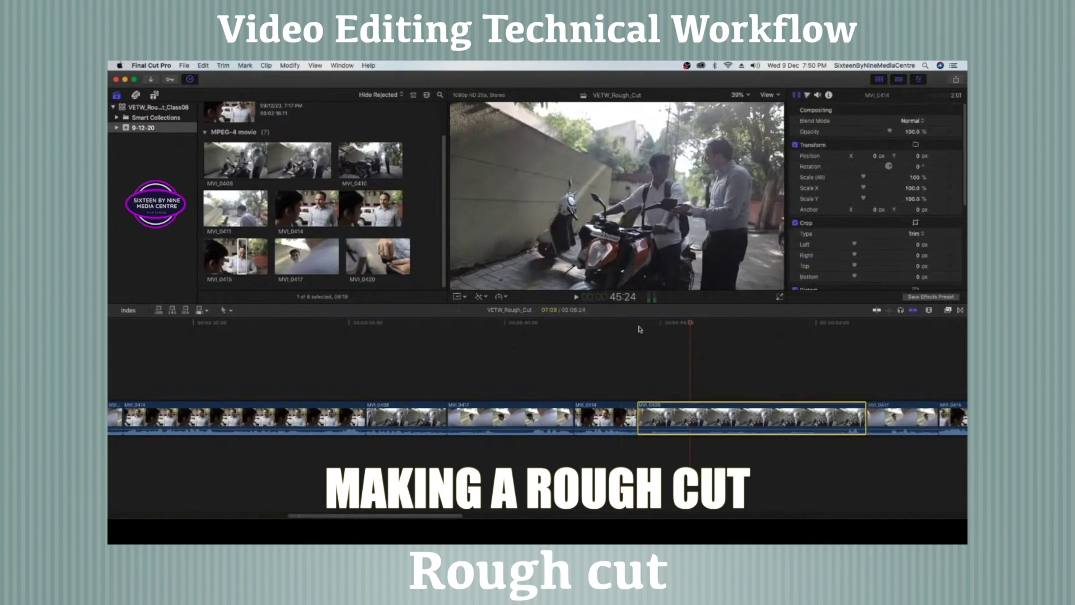
# Play into the long MVI_0408 shot, split it at 46:03, and delete the part after the cut.
pyautogui.click(627, 328)
pyautogui.press('space')
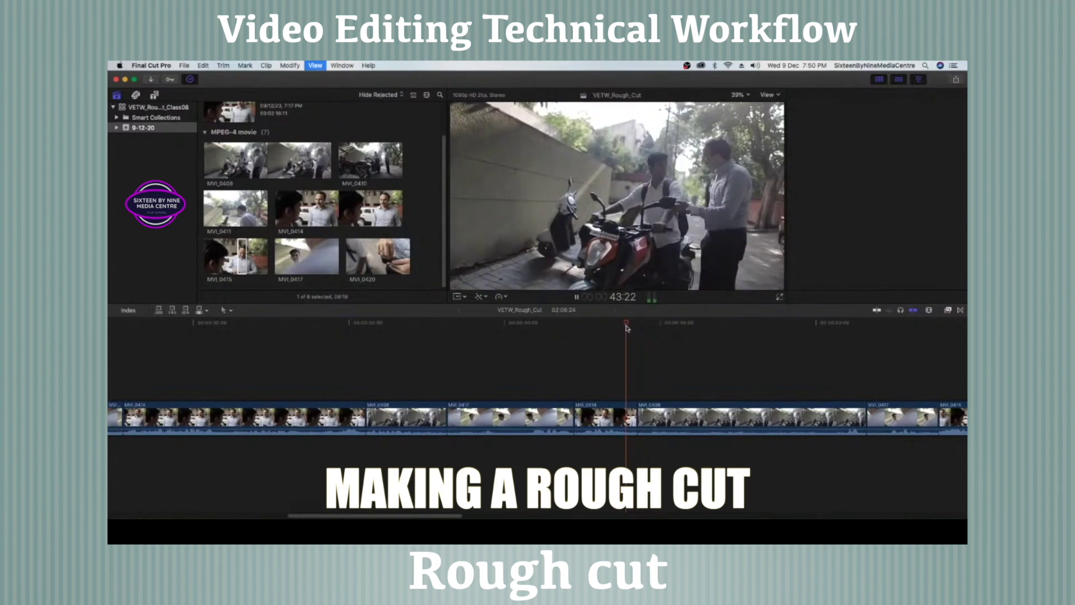
pyautogui.press('super+4')
pyautogui.press('space')
pyautogui.click(587, 324)
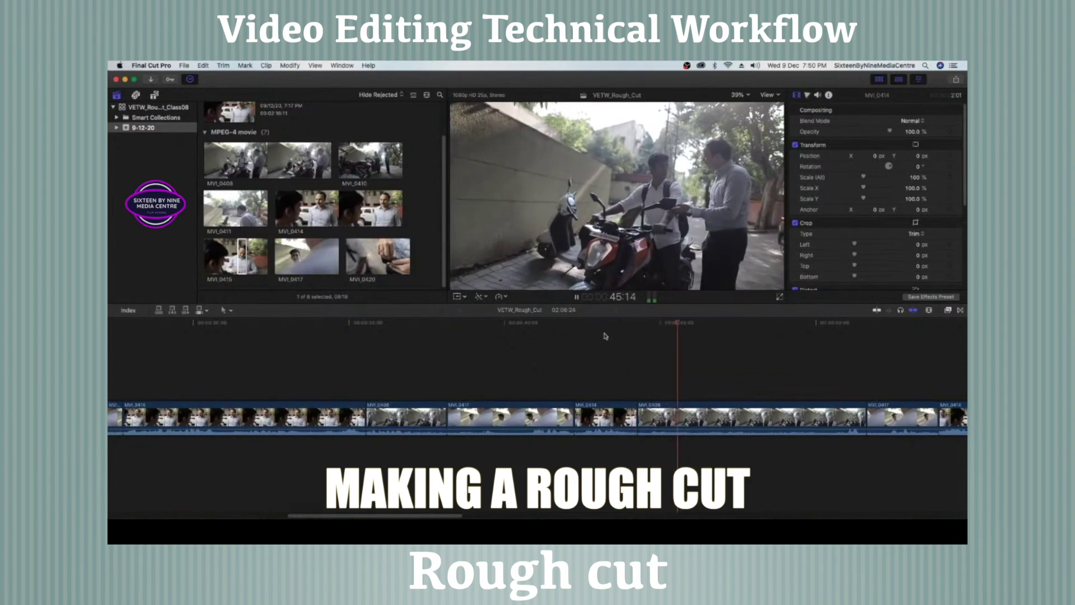
pyautogui.press('space')
pyautogui.press('super+b')
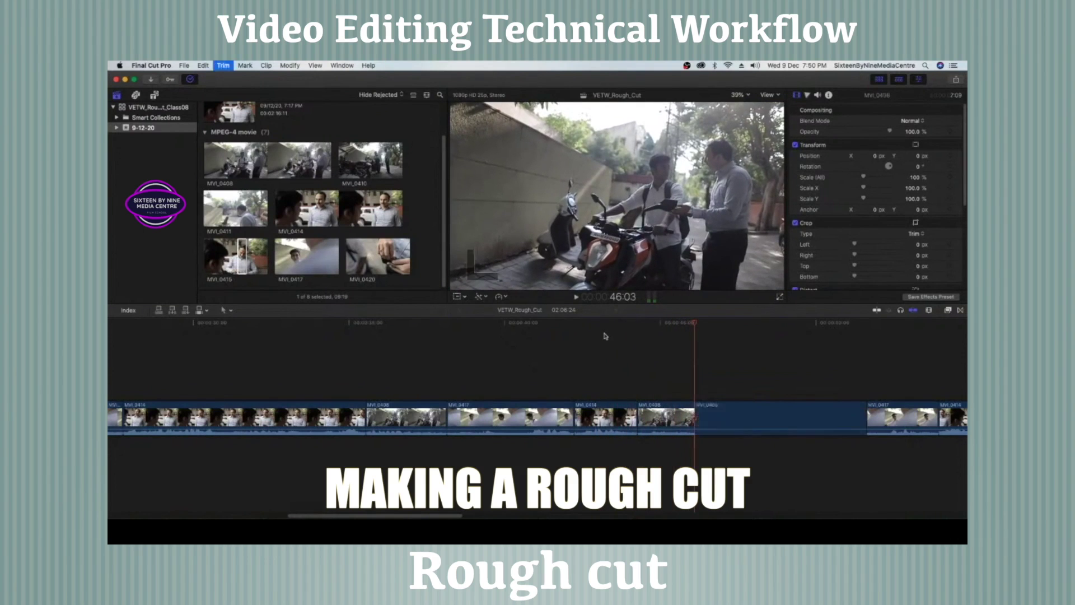
pyautogui.press('Delete')
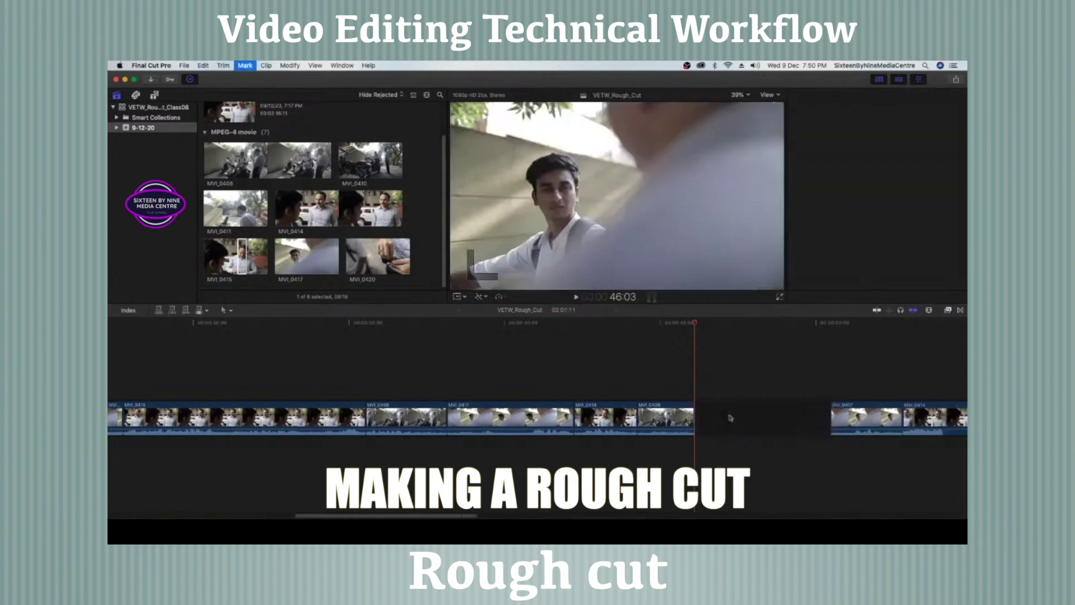
# Trim the start of the MVI_0417 shot following the 46:03 cut to leave about 1:15, and play across the cut.
pyautogui.press('space')
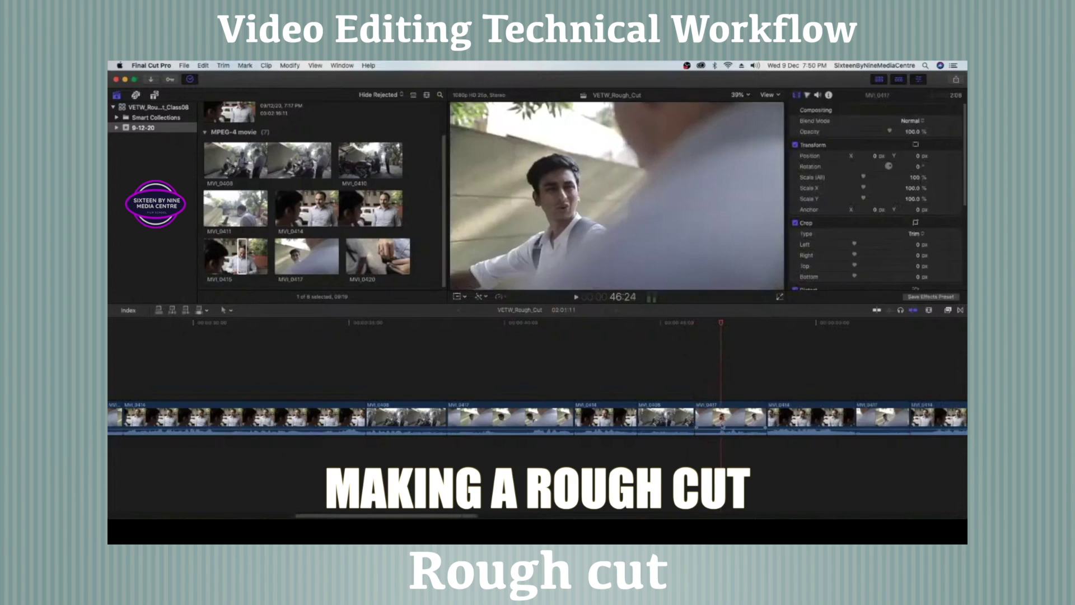
pyautogui.moveTo(695, 412); pyautogui.dragTo(718, 413)
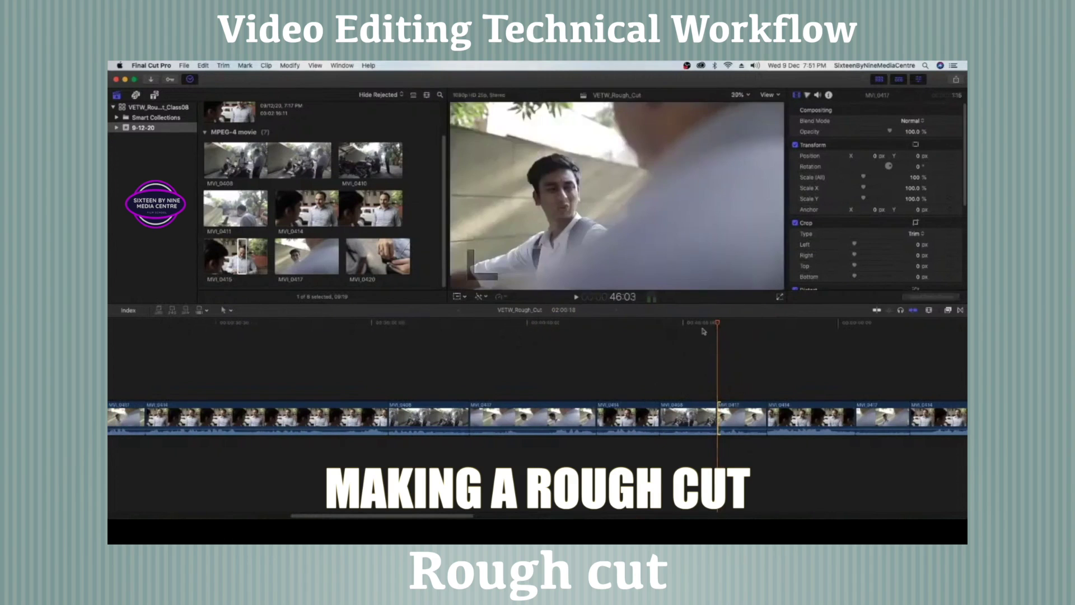
pyautogui.click(704, 324)
pyautogui.press('space')
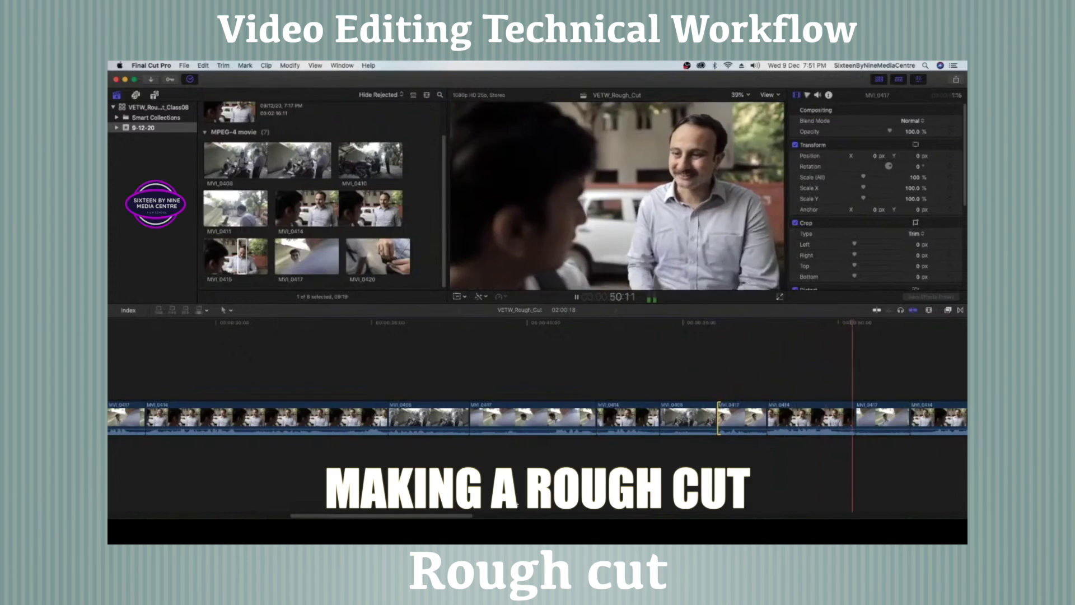
# Trim the end of the next MVI_0414 shot back to 50:01 and play across the cut to 53:07.
pyautogui.moveTo(467, 516); pyautogui.dragTo(548, 511)
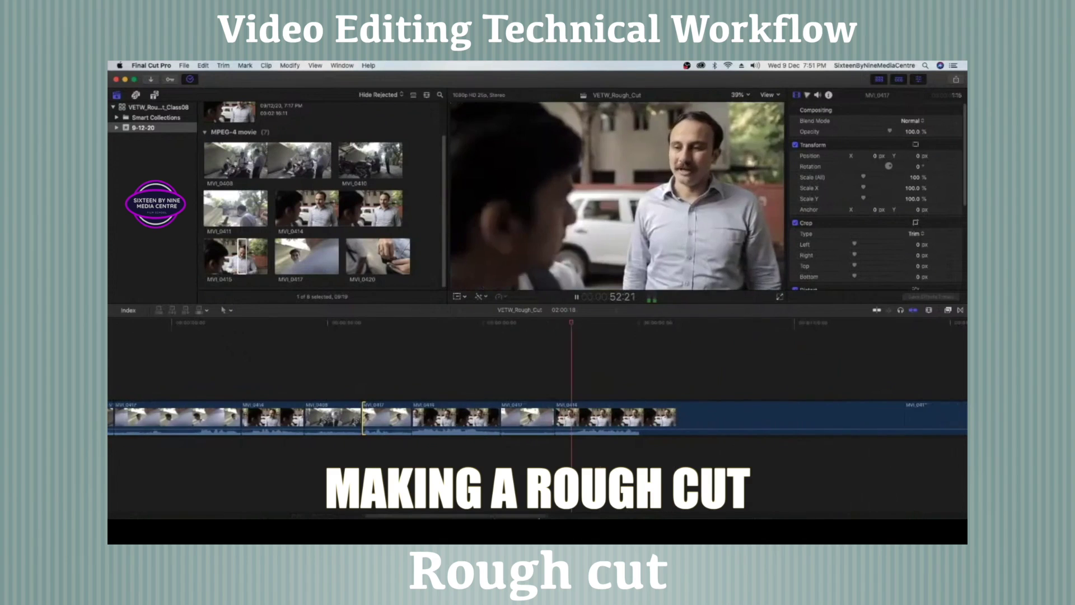
pyautogui.click(487, 324)
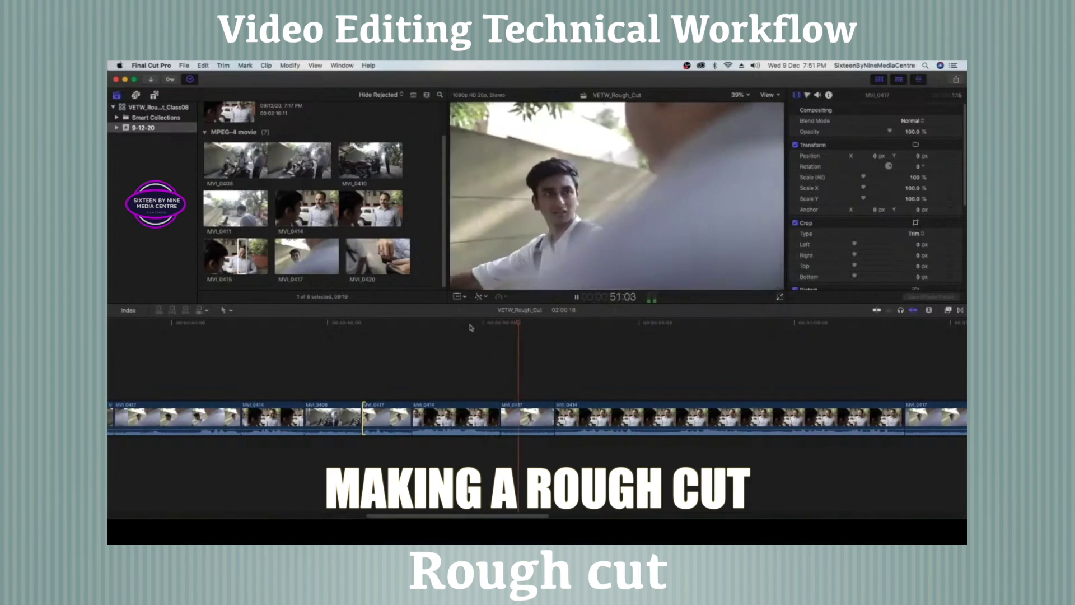
pyautogui.click(484, 324)
pyautogui.press('space')
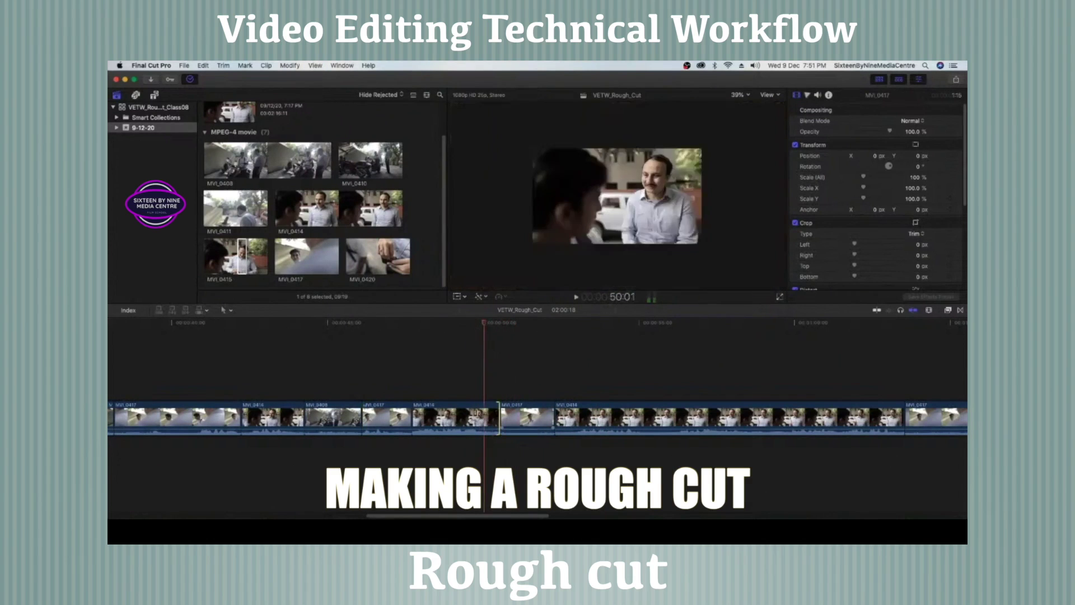
pyautogui.moveTo(495, 415); pyautogui.dragTo(483, 417)
pyautogui.press('space')
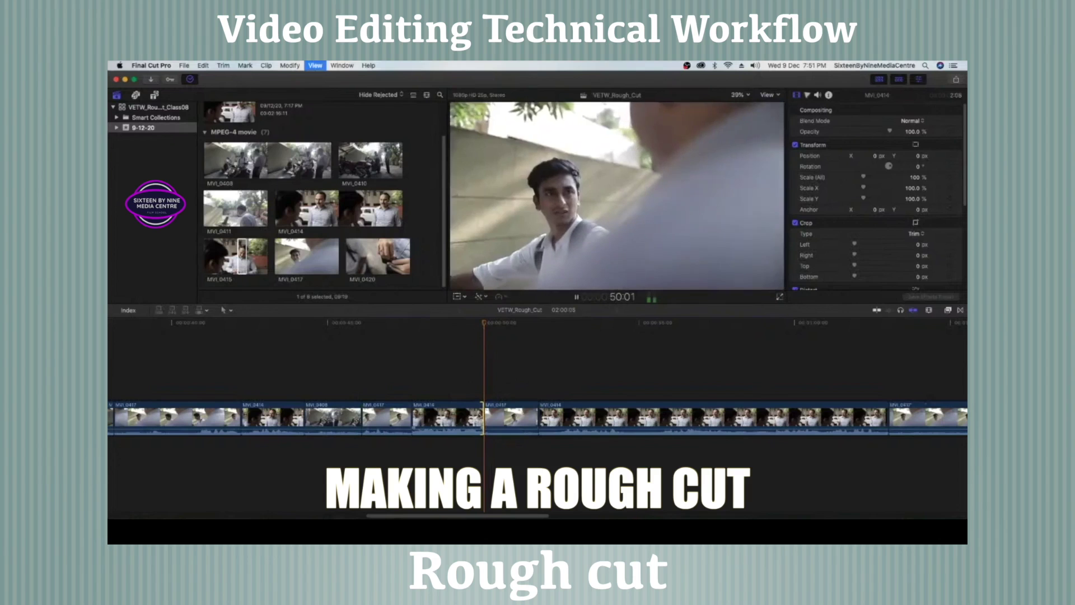
pyautogui.press('space')
pyautogui.press('space')
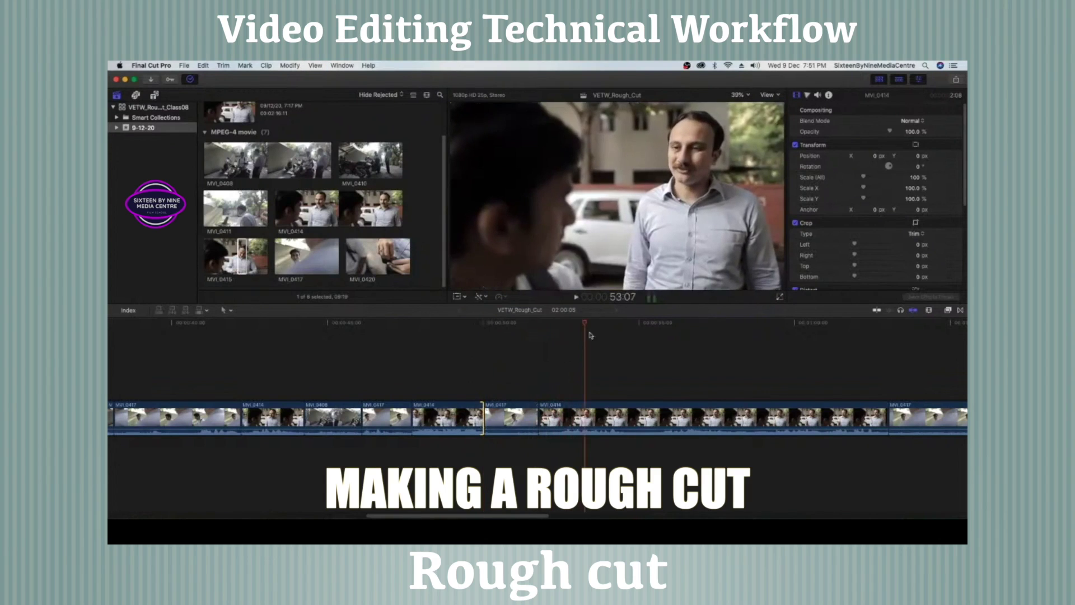
# Trim the end of the MVI_0417 shot starting at 50:01 back to about 51:07, and play on across the cut.
pyautogui.moveTo(580, 326); pyautogui.dragTo(568, 330)
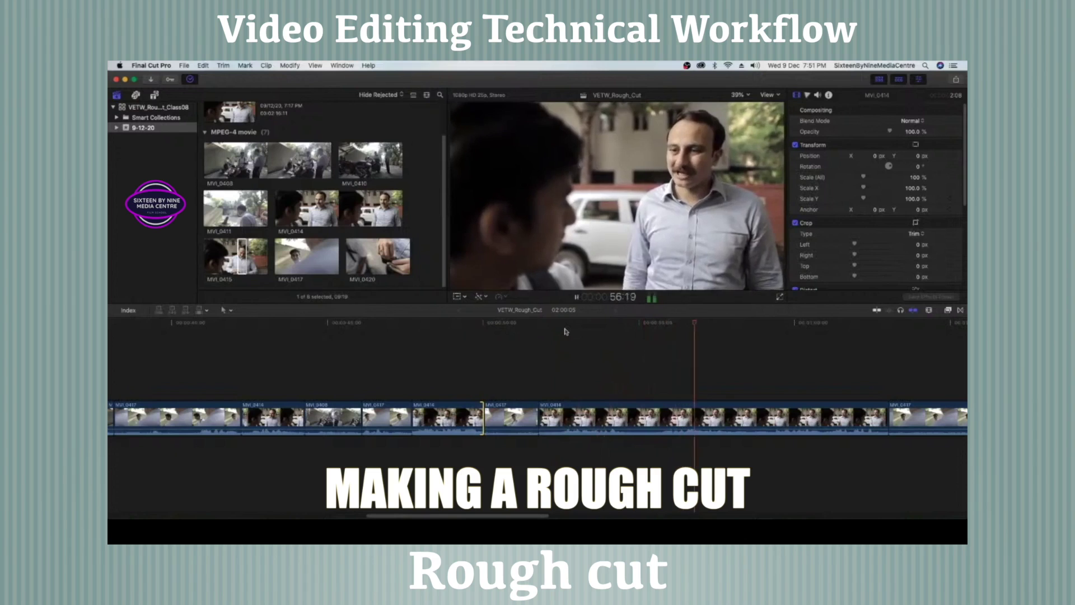
pyautogui.press('space')
pyautogui.click(481, 327)
pyautogui.press('space')
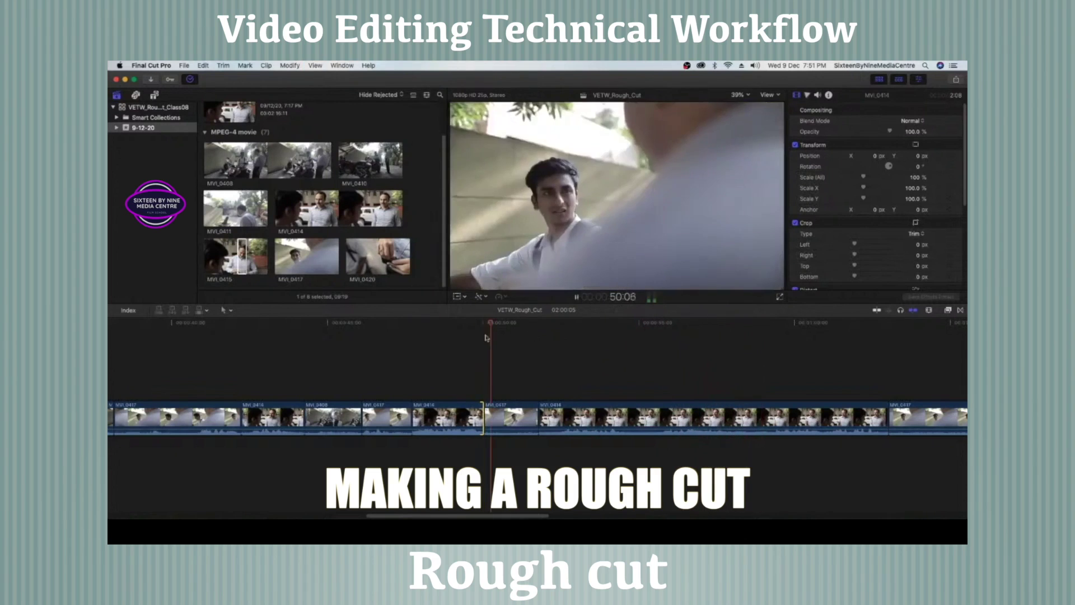
pyautogui.moveTo(535, 412); pyautogui.dragTo(520, 414)
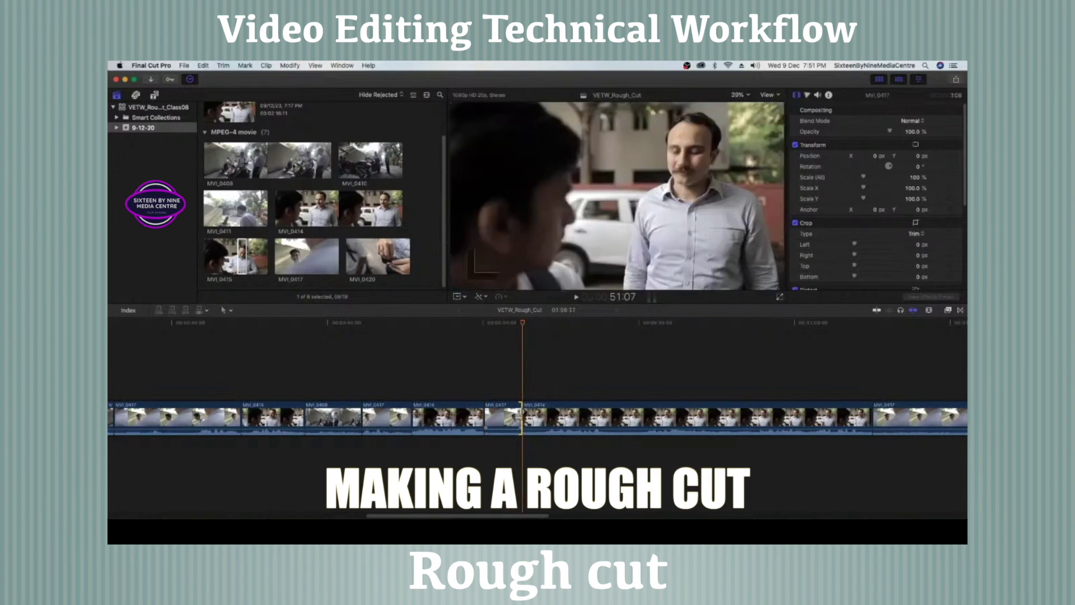
pyautogui.hotkey('shift', '/')
pyautogui.press('space')
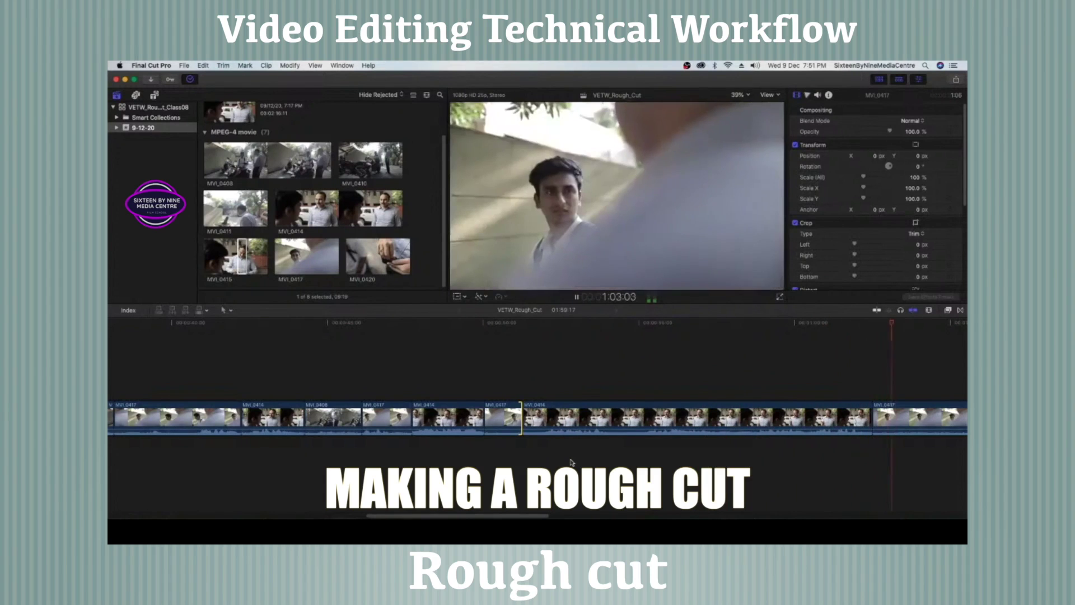
# Trim the end of the MVI_0417 shot following the long MVI_0414 shot to leave 6:00, and play across the cut to 1:11:00.
pyautogui.press('space')
pyautogui.moveTo(489, 516); pyautogui.dragTo(561, 516)
pyautogui.press('space')
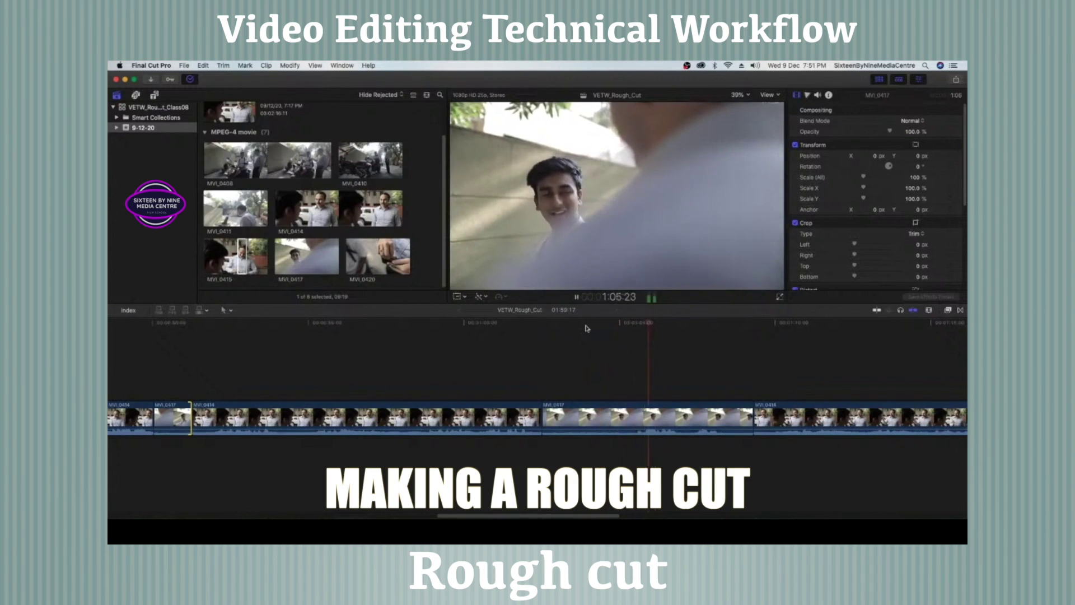
pyautogui.press('space')
pyautogui.moveTo(750, 411); pyautogui.dragTo(725, 415)
pyautogui.press('space')
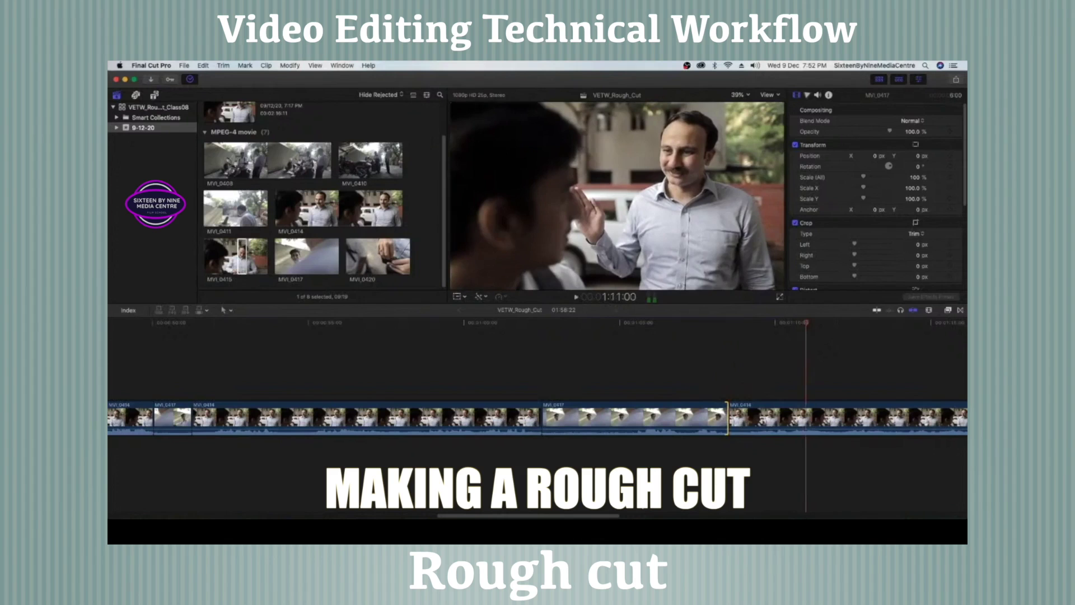
# Play the rest of the assembly to 1:35:07, and review the cuts from MVI_0420 into the two MVI_0408 shots again.
pyautogui.moveTo(553, 516); pyautogui.dragTo(600, 517)
pyautogui.press('super+minus')
pyautogui.press('super+minus')
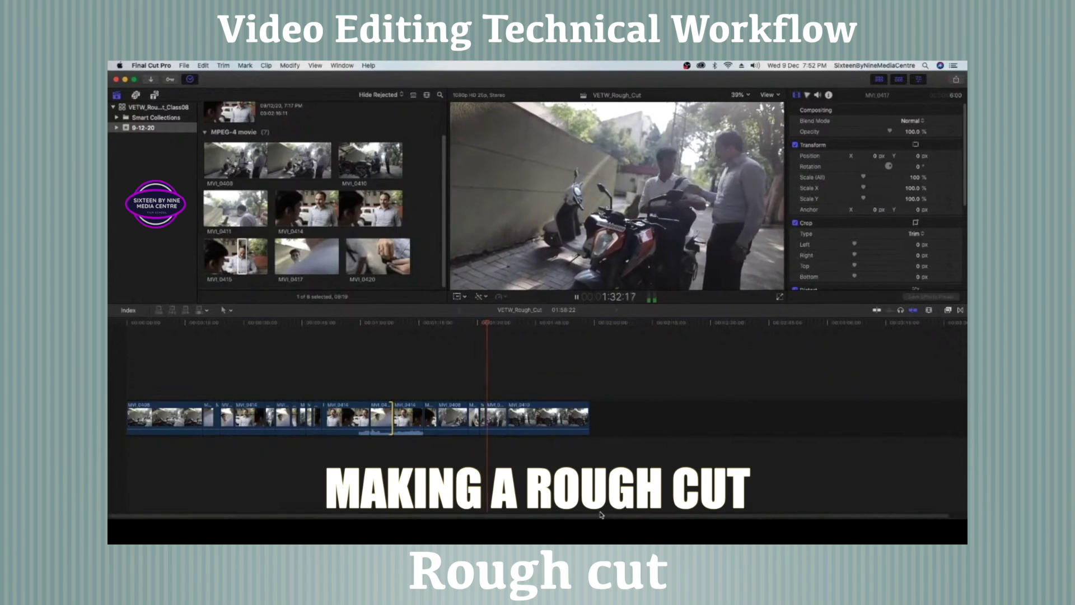
pyautogui.press('space')
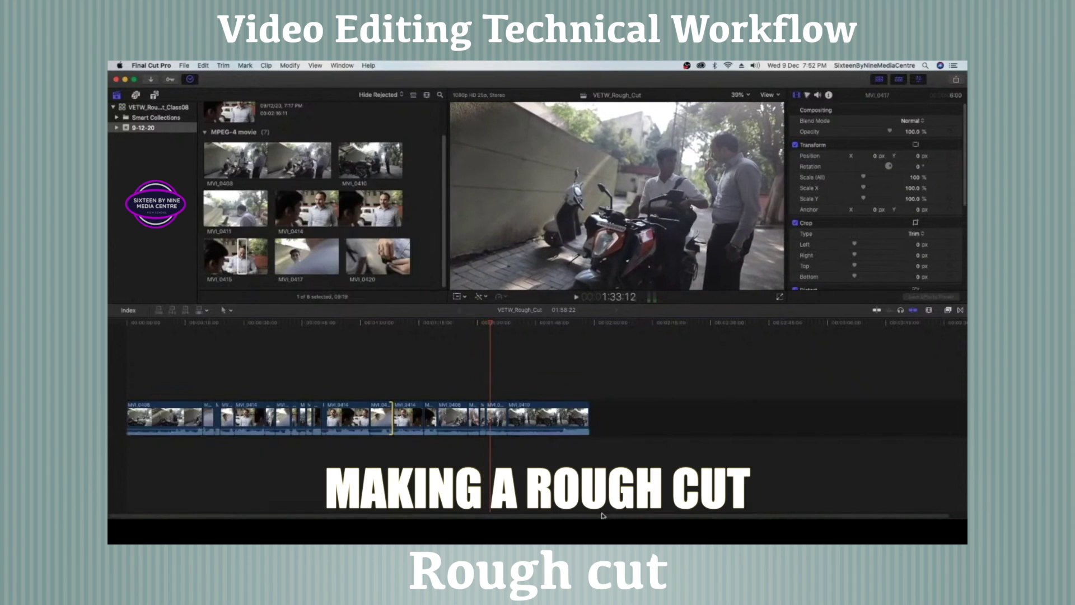
pyautogui.press('super+equal')
pyautogui.hotkey('shift', '/')
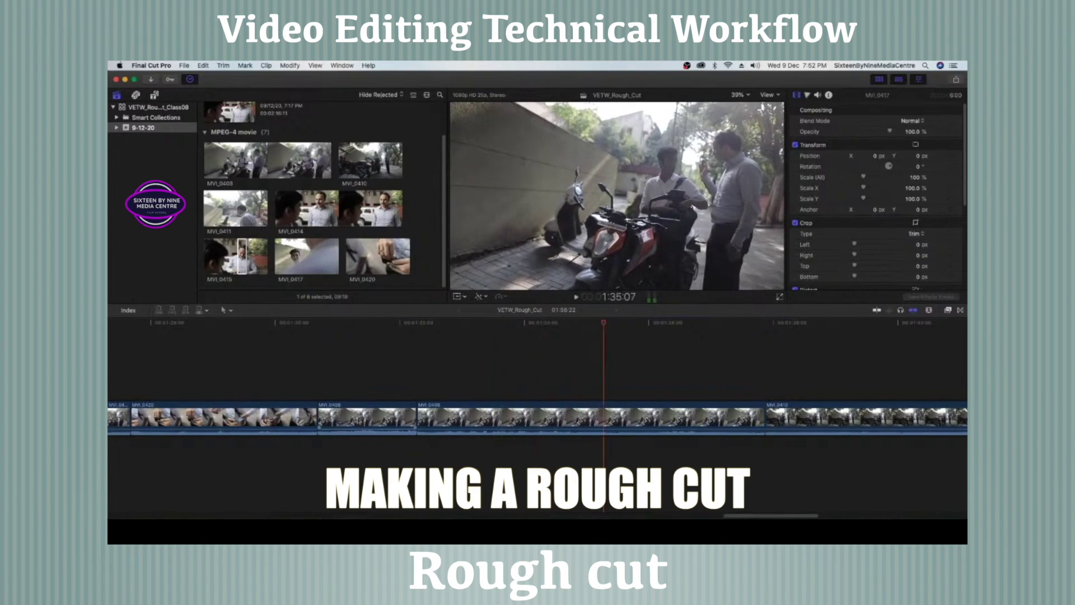
pyautogui.click(292, 326)
pyautogui.press('space')
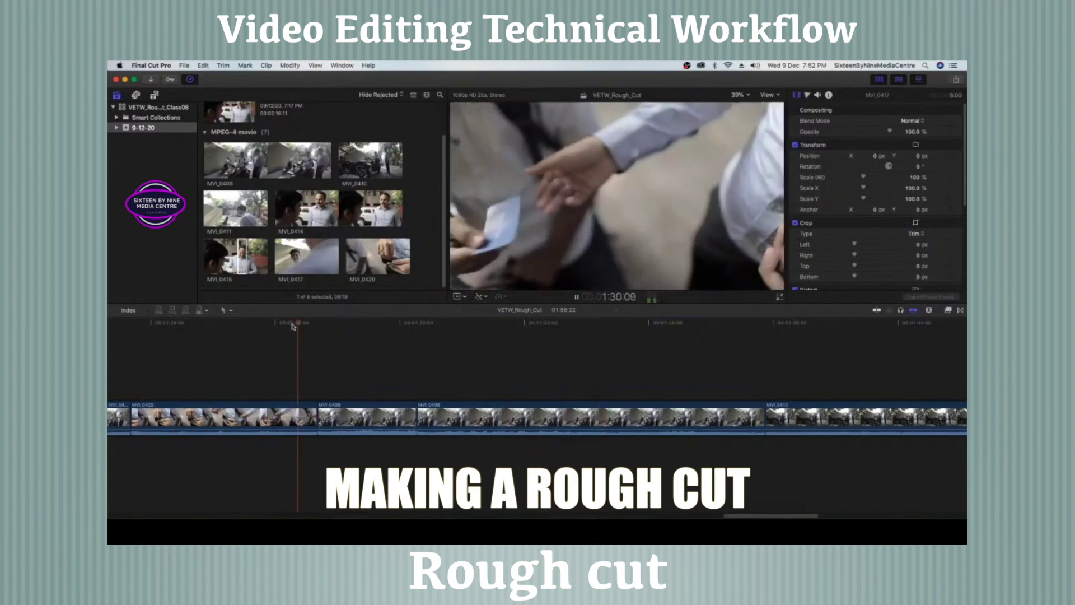
pyautogui.press('space')
pyautogui.press('space')
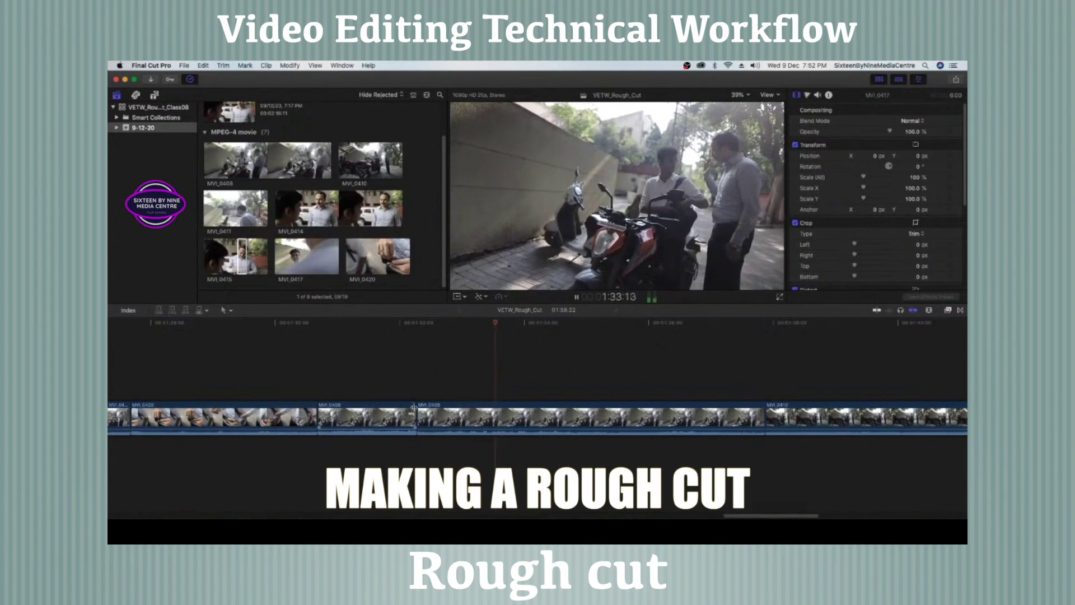
# Try deleting the short MVI_0408 shot right after MVI_0420, play the resulting cut, and undo the deletion.
pyautogui.click(367, 418)
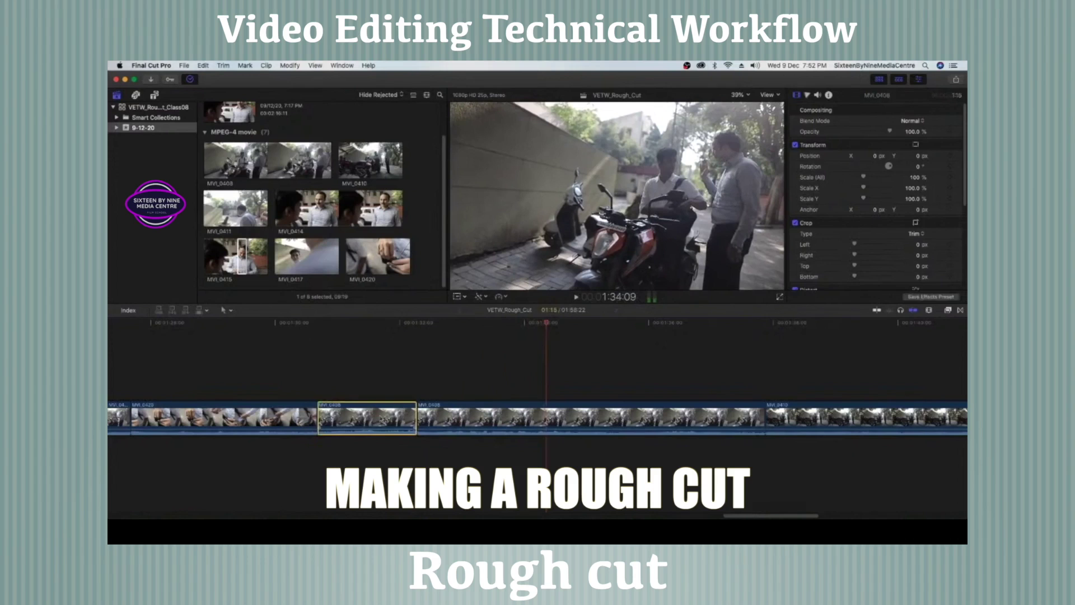
pyautogui.press('Delete')
pyautogui.click(308, 325)
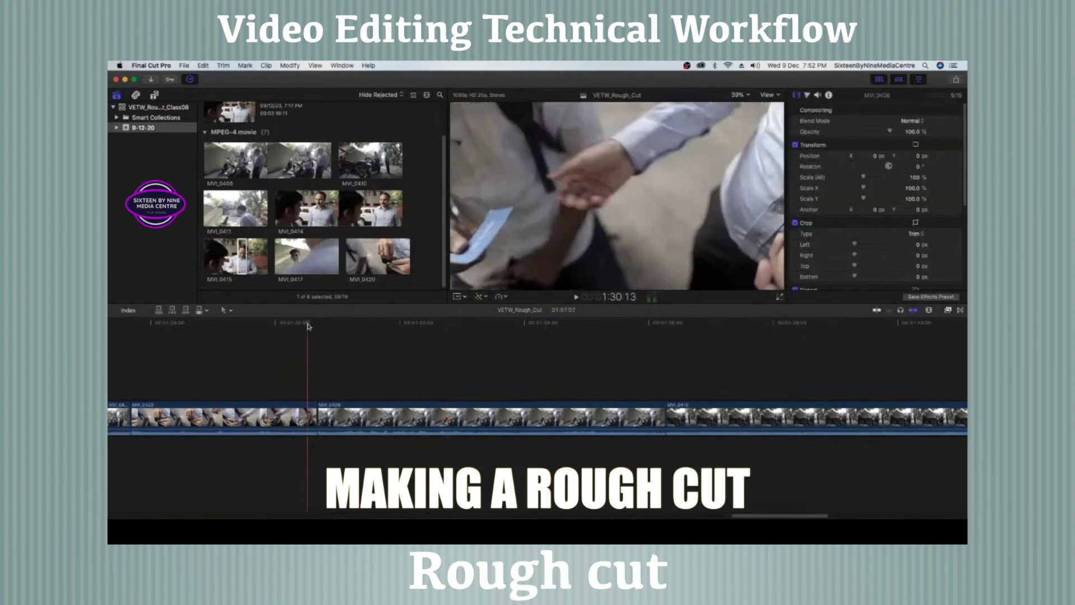
pyautogui.press('space')
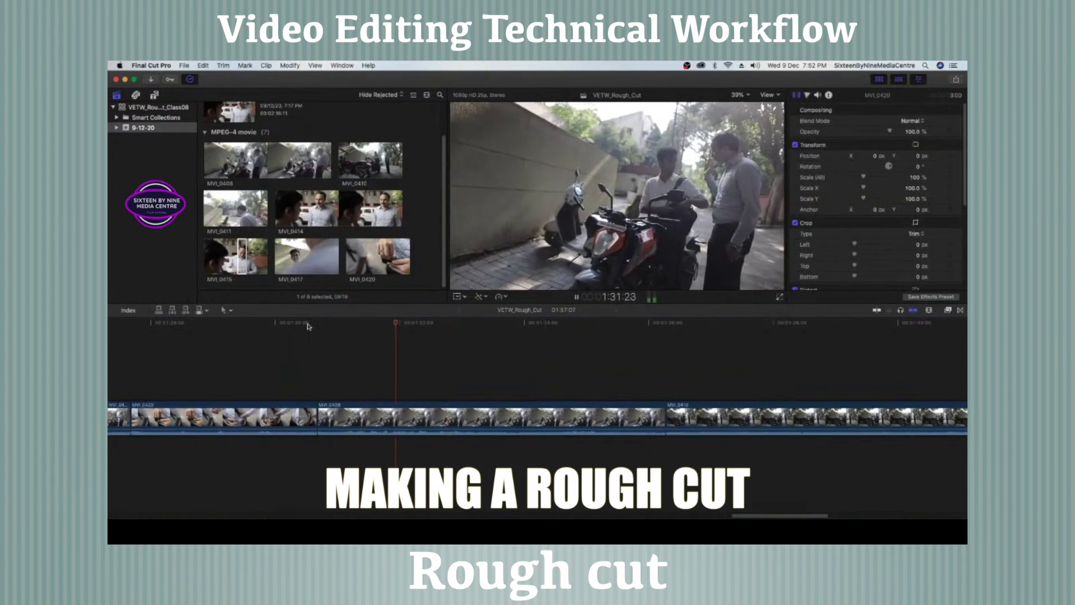
pyautogui.press('super+z')
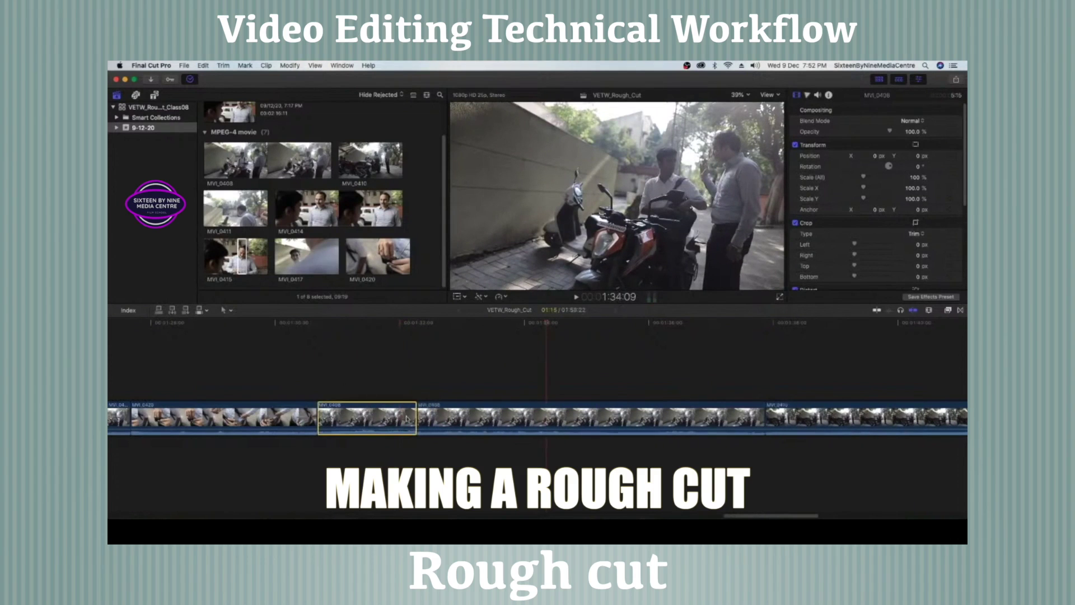
# Extend the end of the short MVI_0408 shot after MVI_0420 to a duration of 3:21, and play across the cut.
pyautogui.moveTo(415, 419); pyautogui.dragTo(563, 422)
pyautogui.click(309, 324)
pyautogui.press('space')
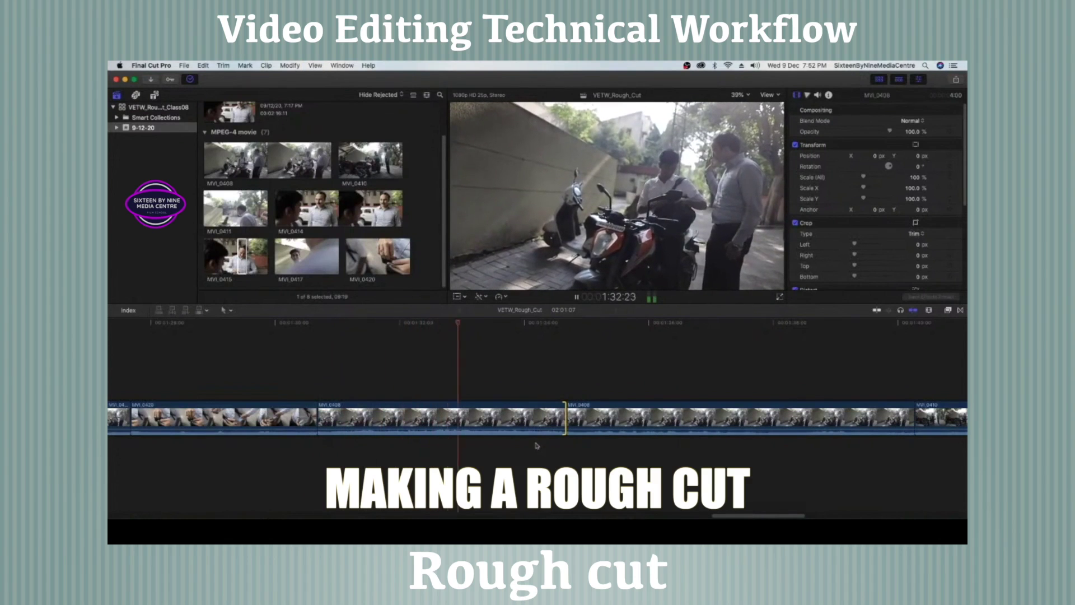
pyautogui.press('space')
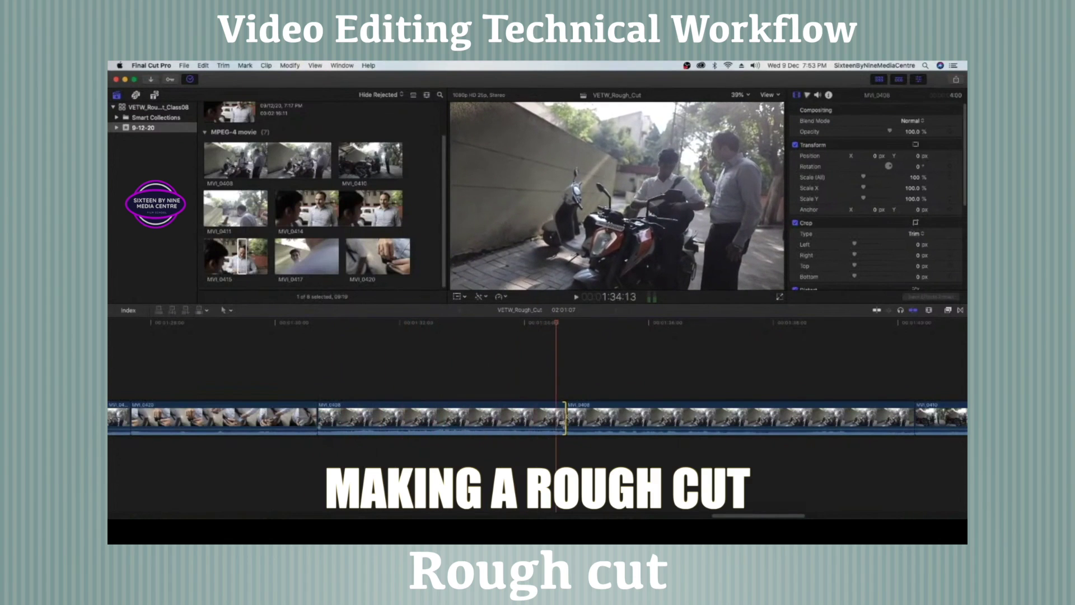
pyautogui.moveTo(563, 417); pyautogui.dragTo(556, 417)
pyautogui.press('space')
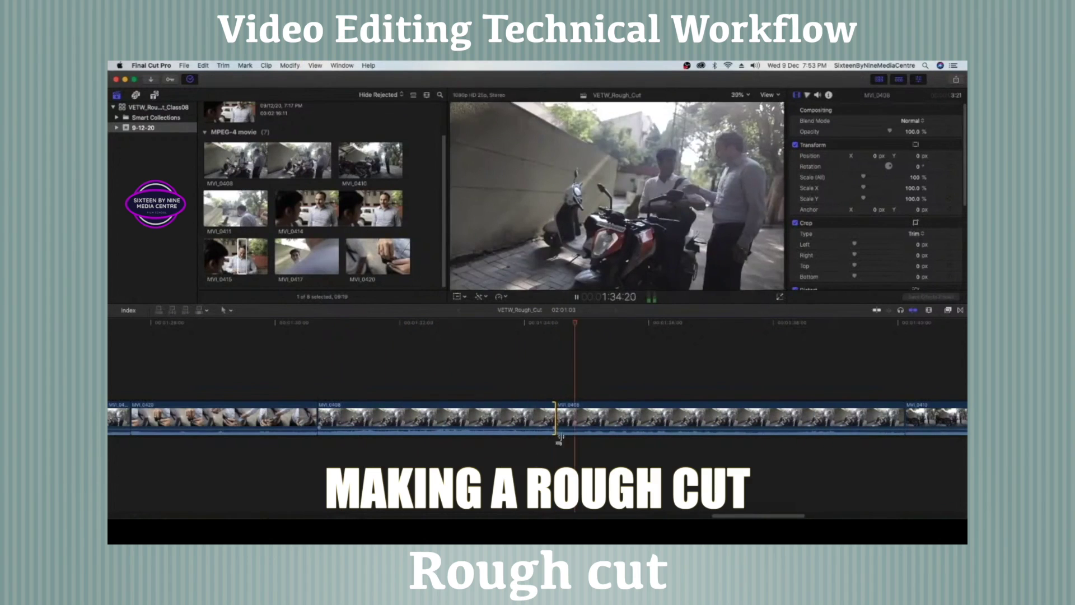
# Trim the start of the last MVI_0408 shot before MVI_0410 to leave 1:24, and play across the cut to 1:41:21.
pyautogui.moveTo(746, 514); pyautogui.dragTo(768, 514)
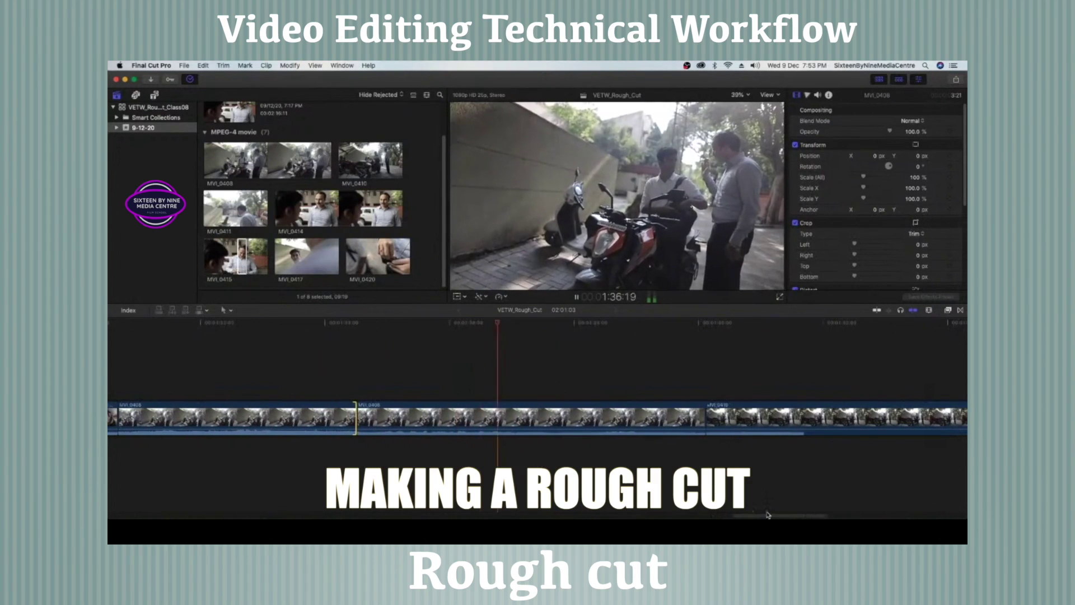
pyautogui.press('space')
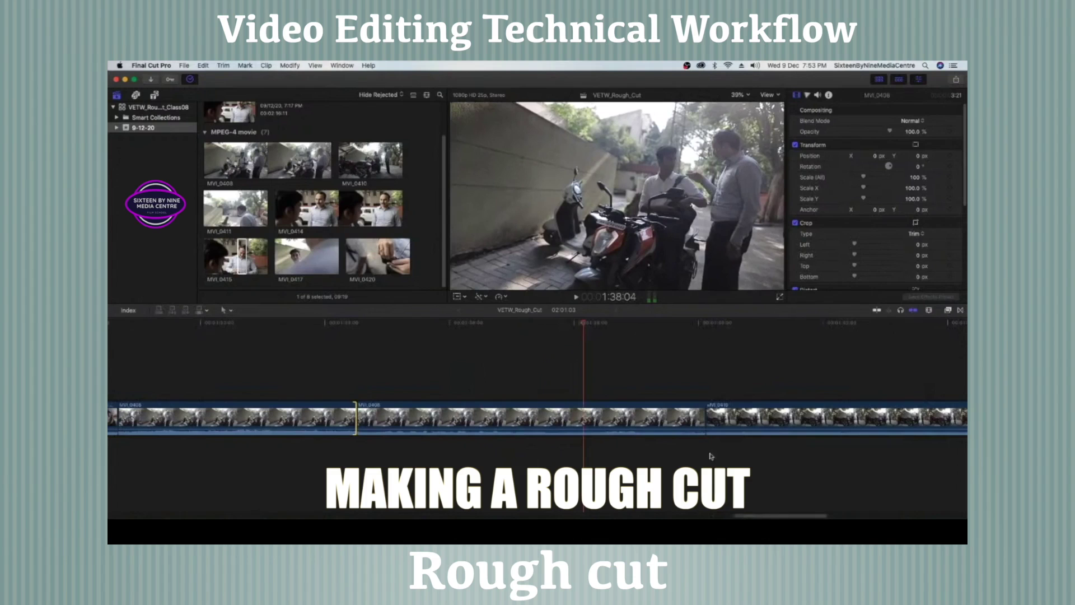
pyautogui.moveTo(362, 410); pyautogui.dragTo(587, 420)
pyautogui.press('space')
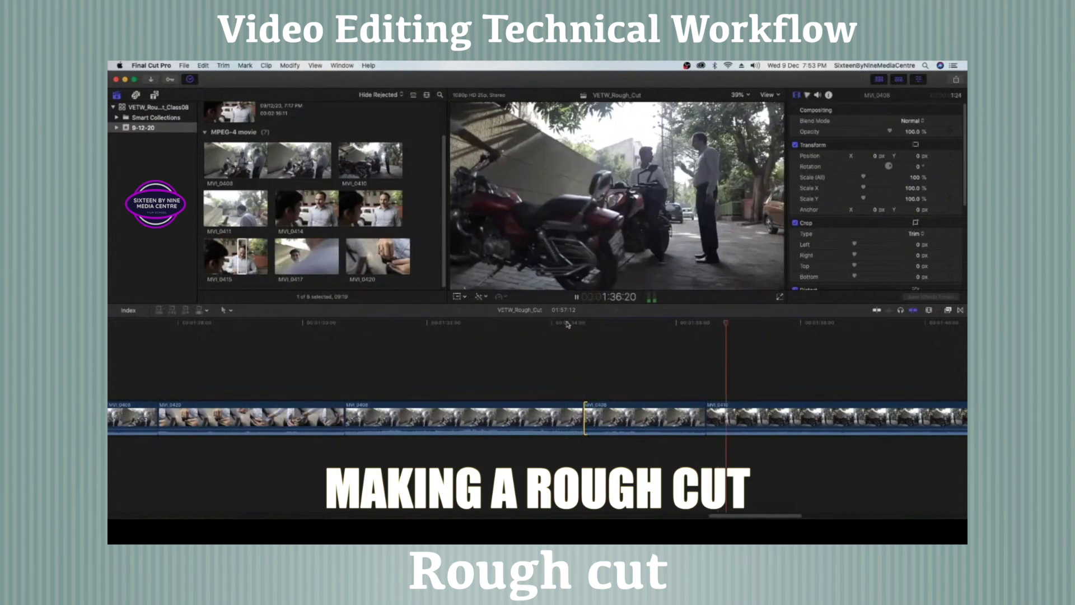
pyautogui.press('super+minus')
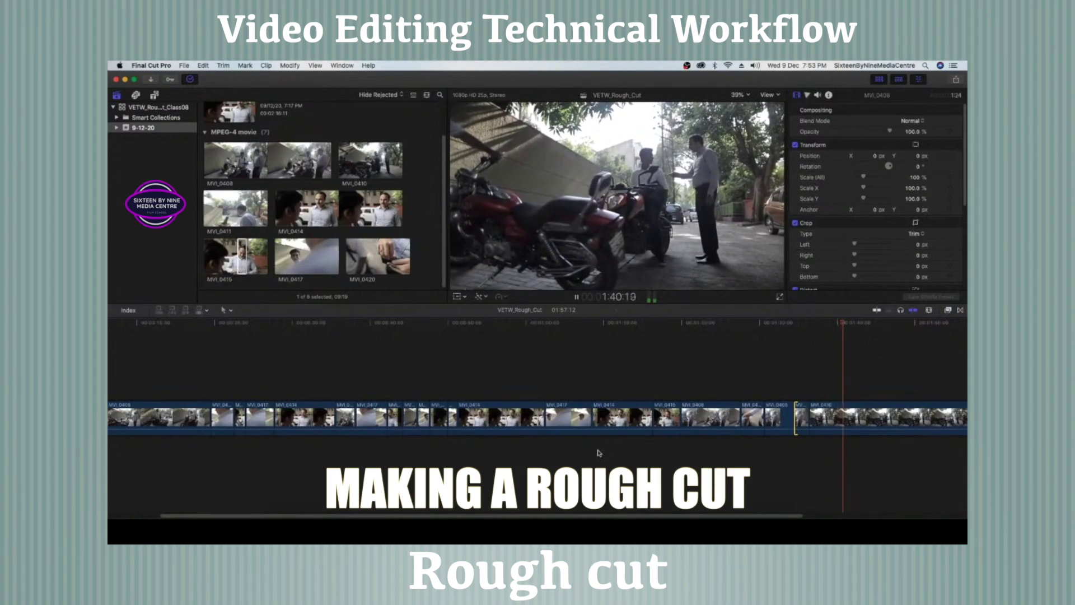
pyautogui.press('space')
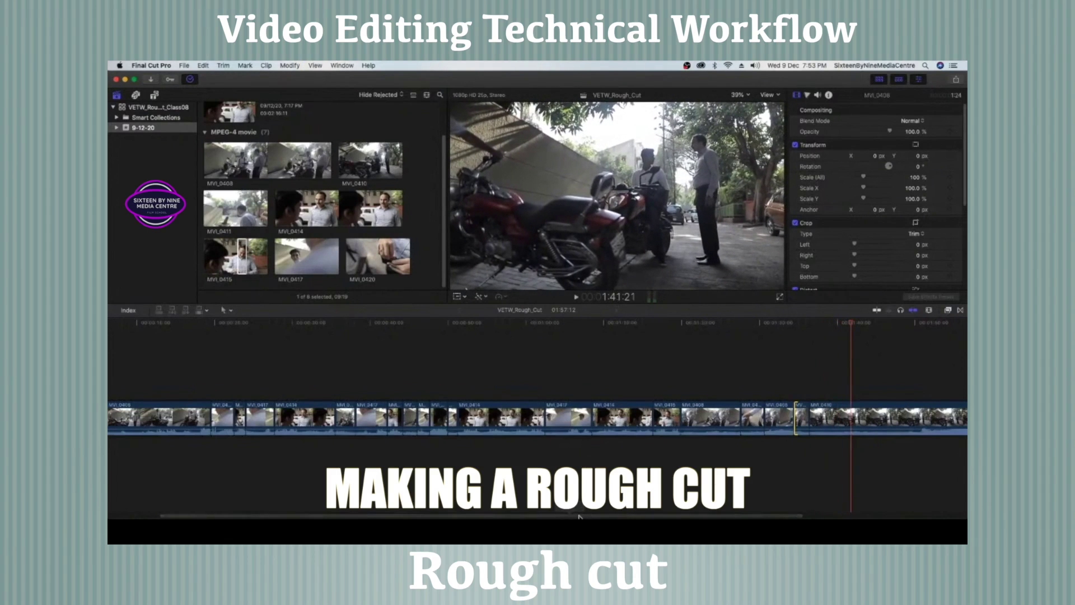
# Try deleting the 1:24 MVI_0408 shot before the final MVI_0410 shot, play the resulting cut, and undo the deletion.
pyautogui.hscroll(6, 767, 514)
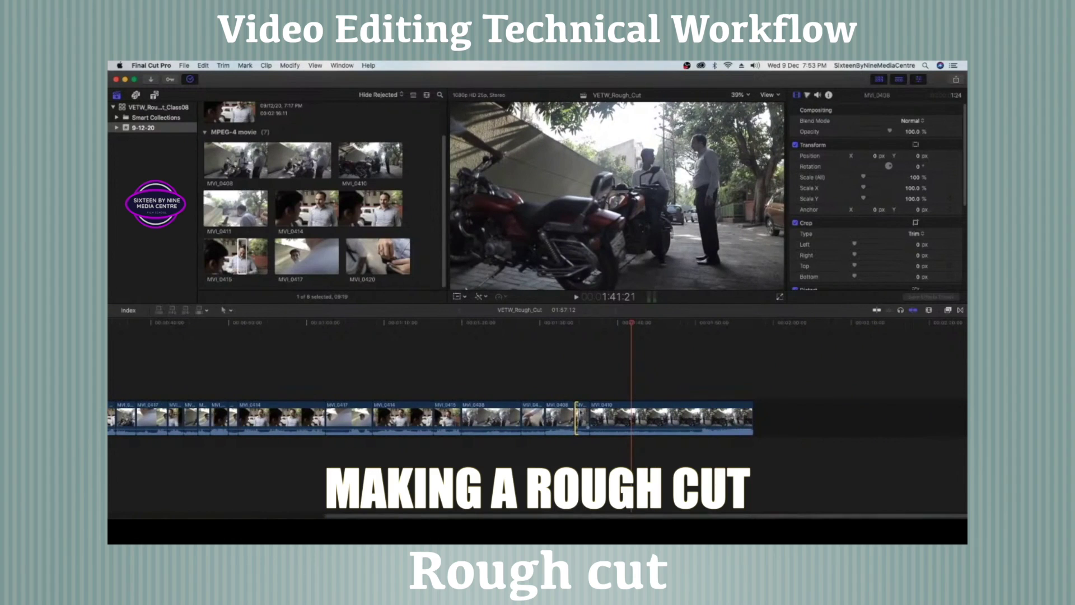
pyautogui.press('Delete')
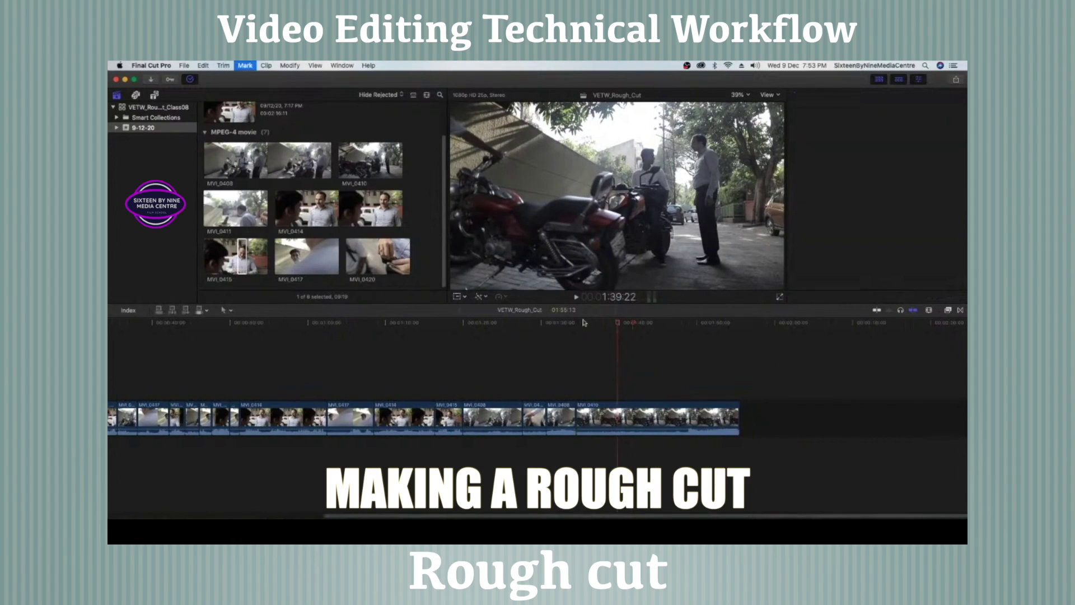
pyautogui.click(584, 323)
pyautogui.press('space')
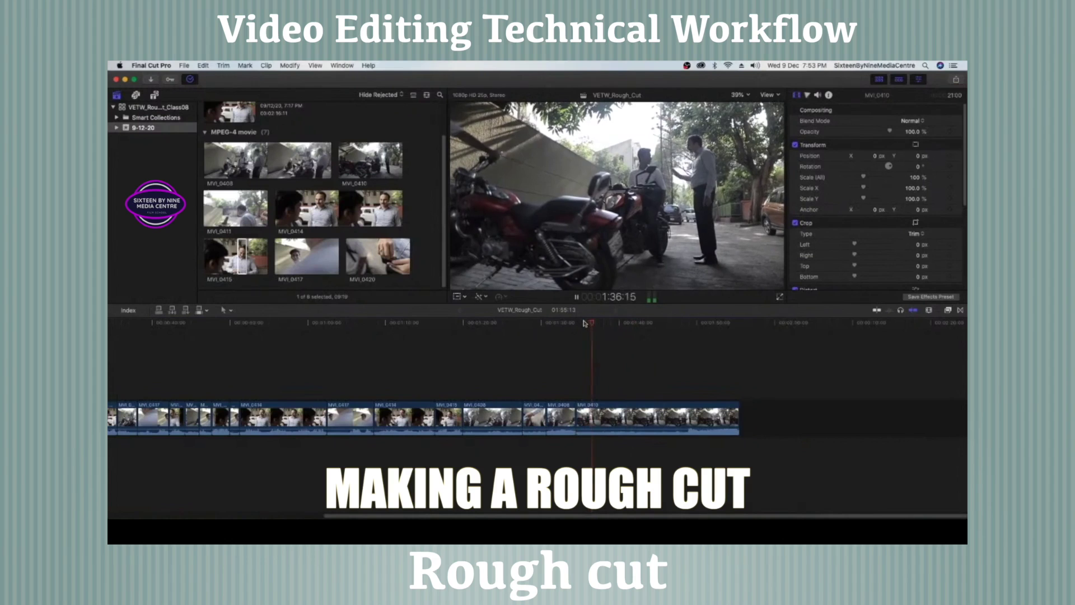
pyautogui.press('super+z')
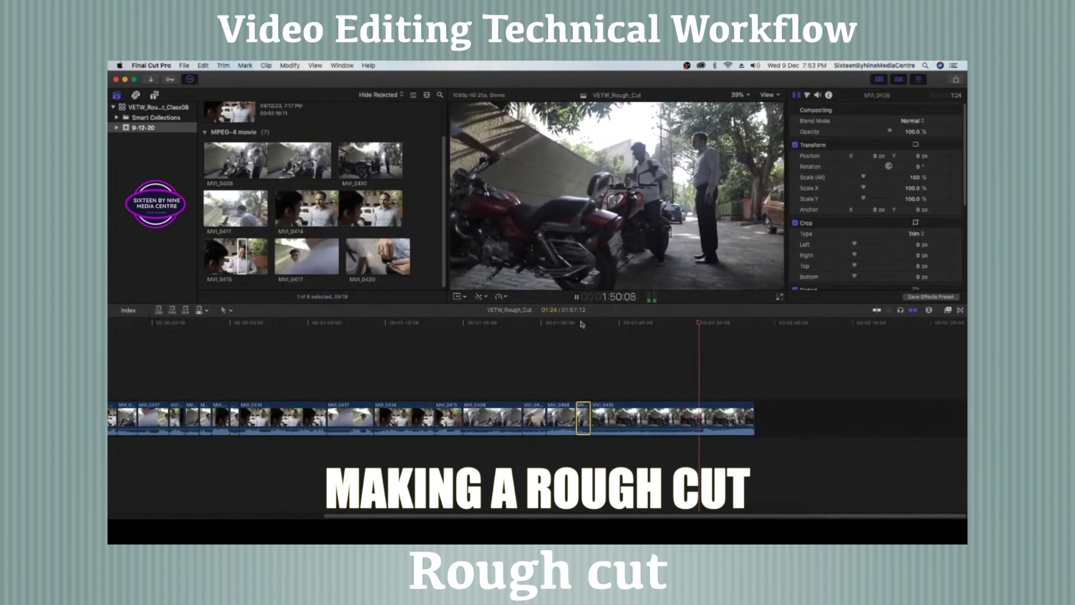
# Return to the start of the assembly, fit it in the timeline, and play the whole rough cut through to the end.
pyautogui.press('space')
pyautogui.press('super+Tab')
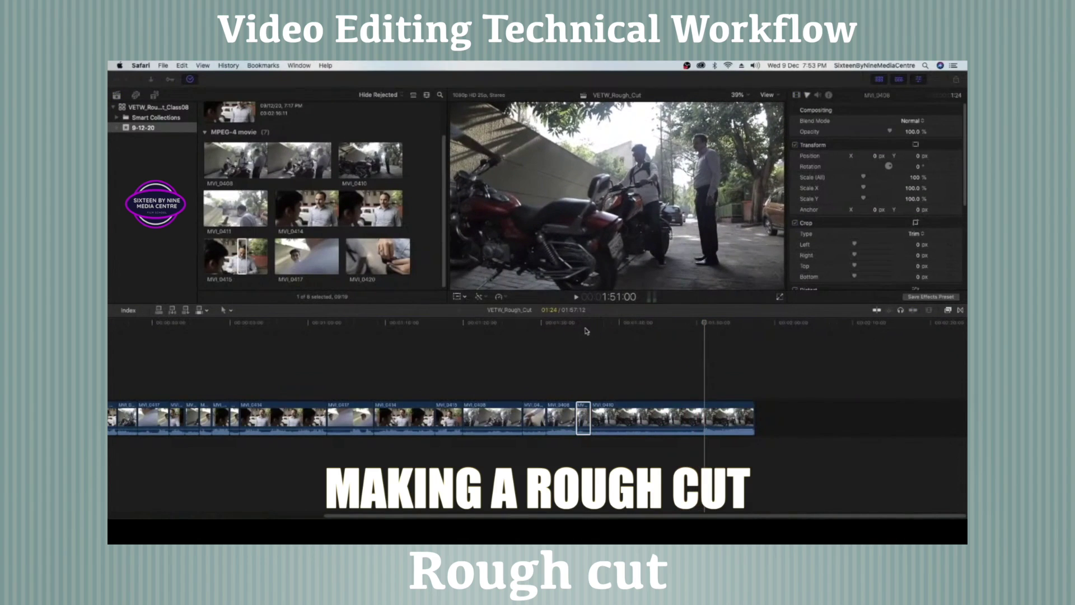
pyautogui.press('super+Tab')
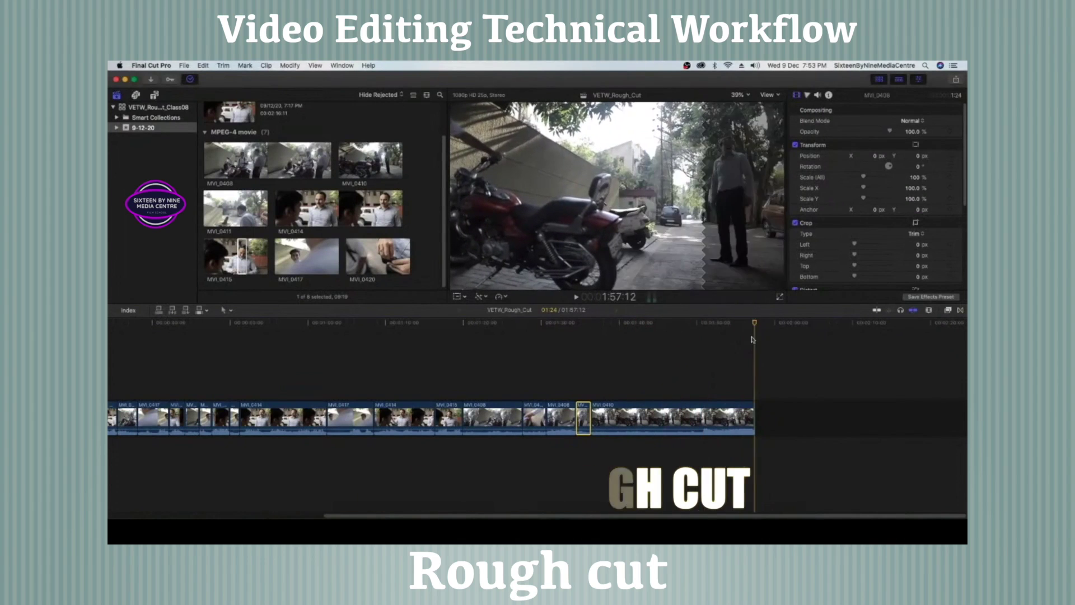
pyautogui.click(209, 327)
pyautogui.moveTo(208, 330); pyautogui.dragTo(110, 333)
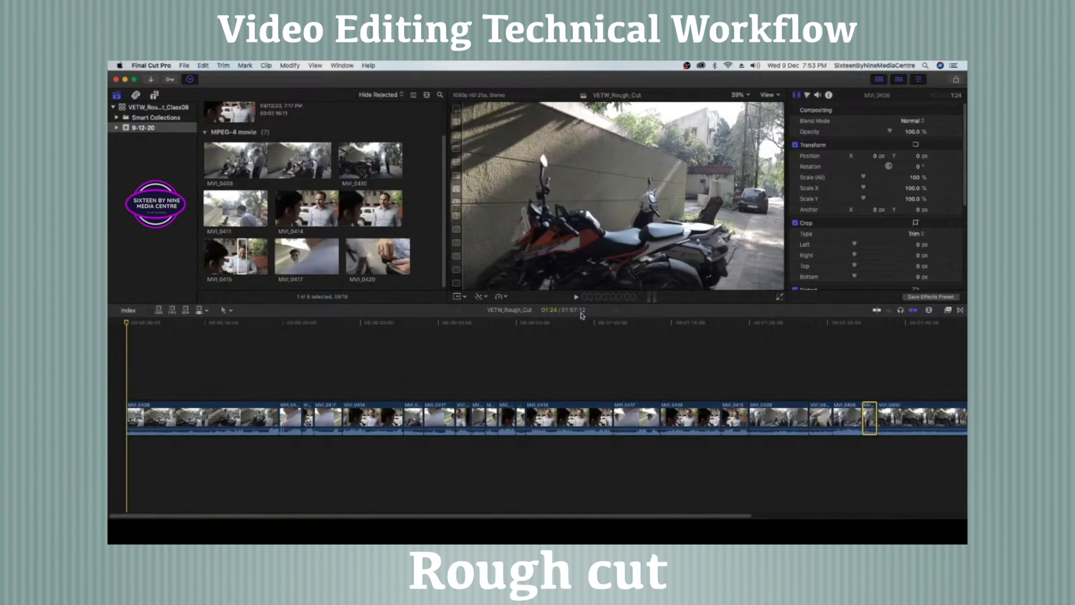
pyautogui.press('super+minus')
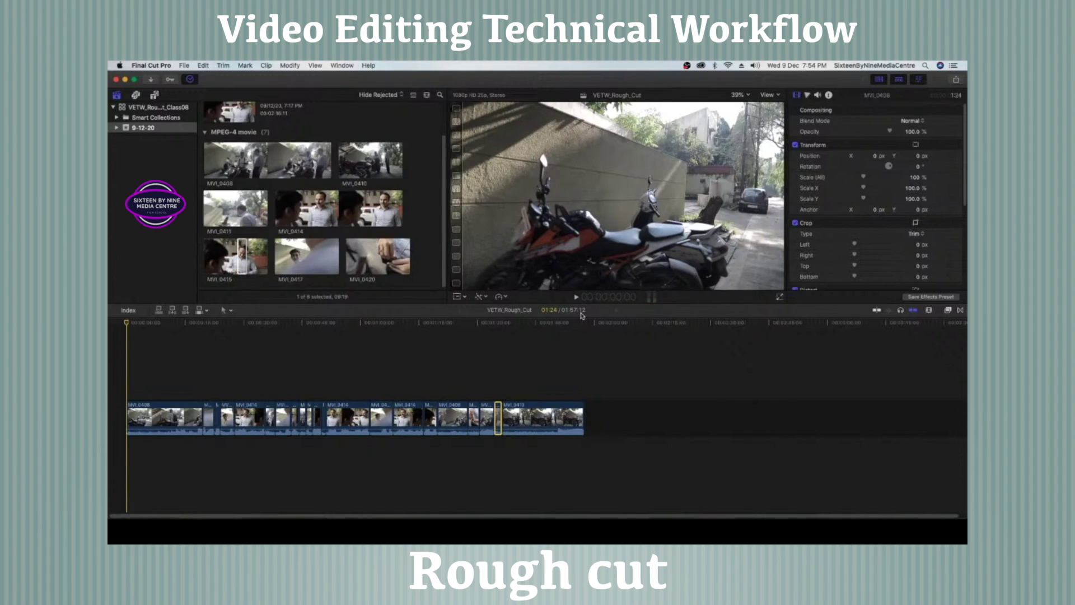
pyautogui.press('space')
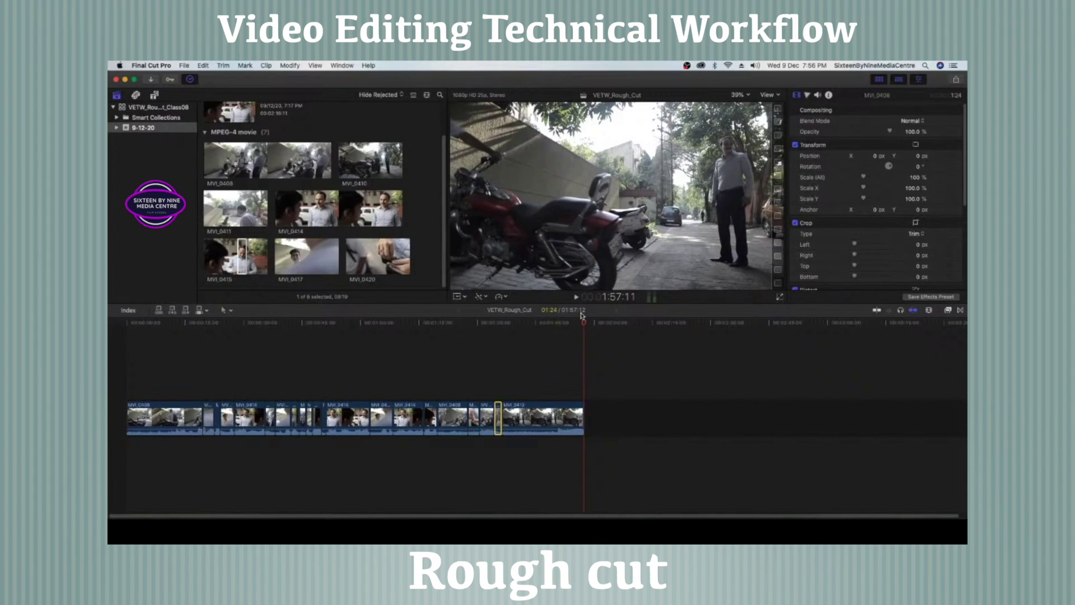
# Play the over-the-shoulder dialogue shot from 1:14:00, stop after the following cut, and step back to 1:16:09 to examine it.
pyautogui.click(405, 326)
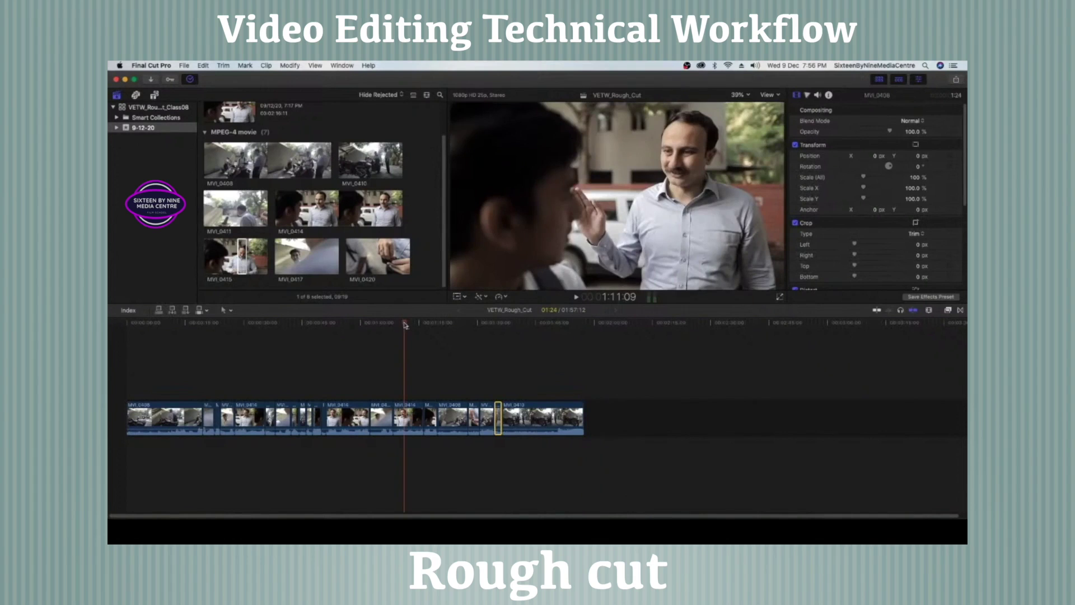
pyautogui.click(416, 325)
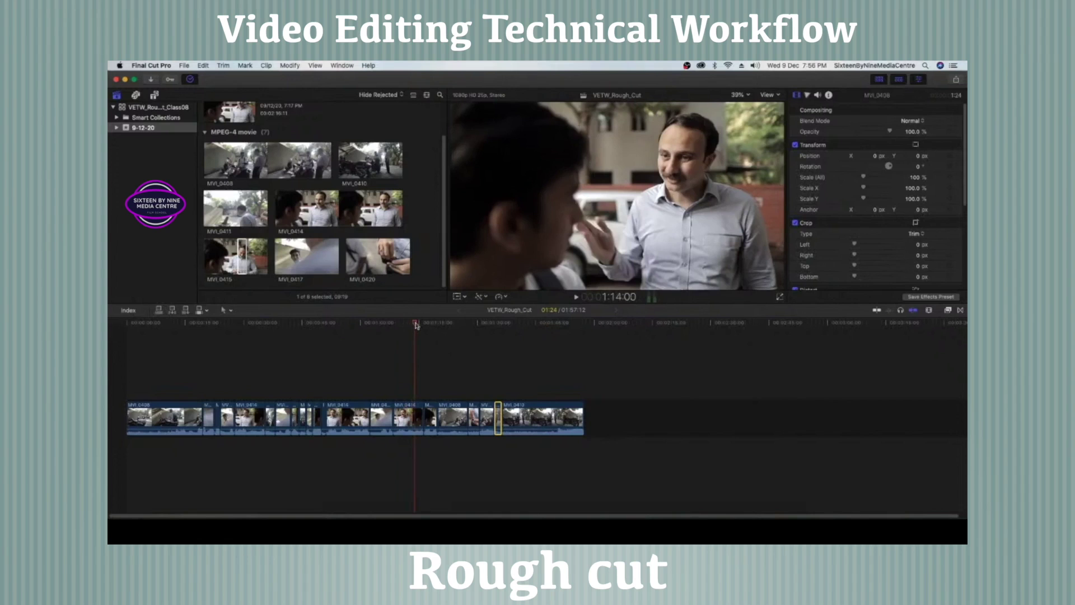
pyautogui.press('space')
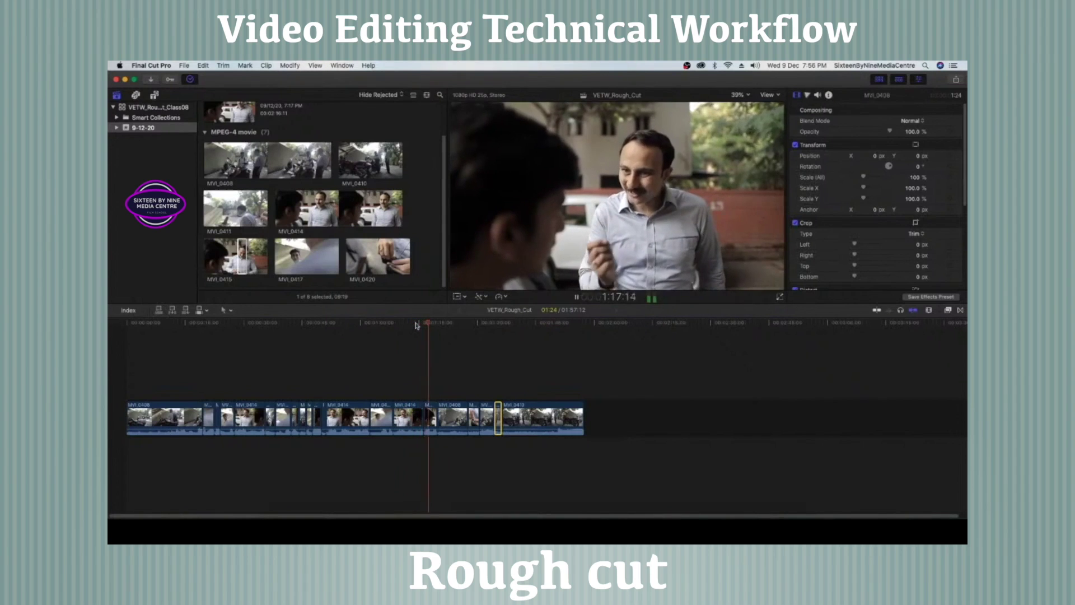
pyautogui.press('space')
pyautogui.hotkey('shift', 'Left')
pyautogui.hotkey('shift', 'Left')
pyautogui.hotkey('shift', 'Left')
pyautogui.hotkey('shift', 'Left')
pyautogui.hotkey('shift', 'Left')
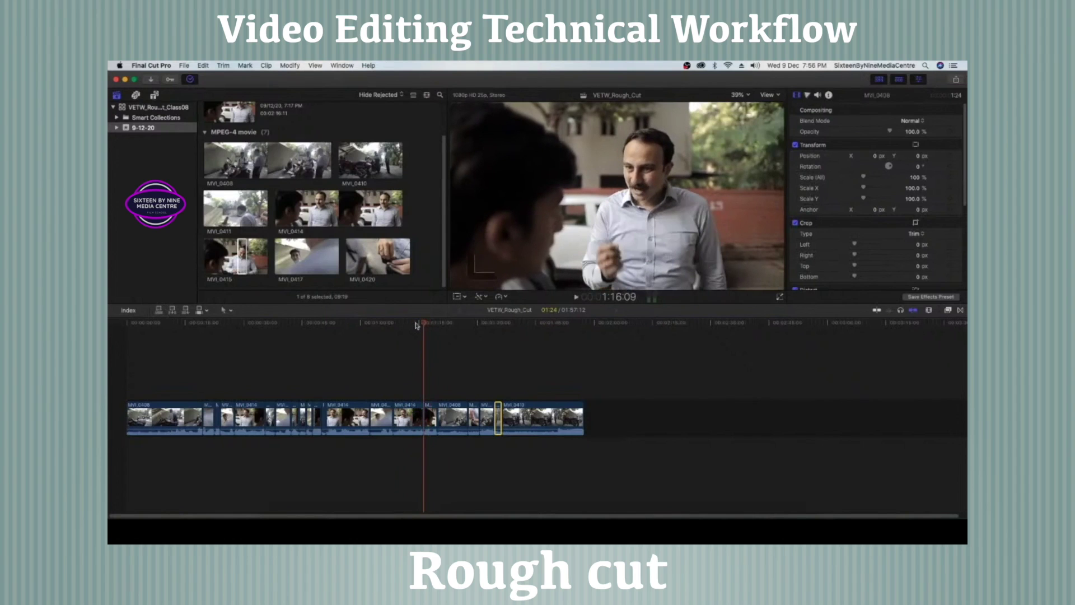
# Replay the assembly from 1:14:06 through the card handover into the final MVI_0410 shot, stopping at 1:37:01.
pyautogui.click(416, 323)
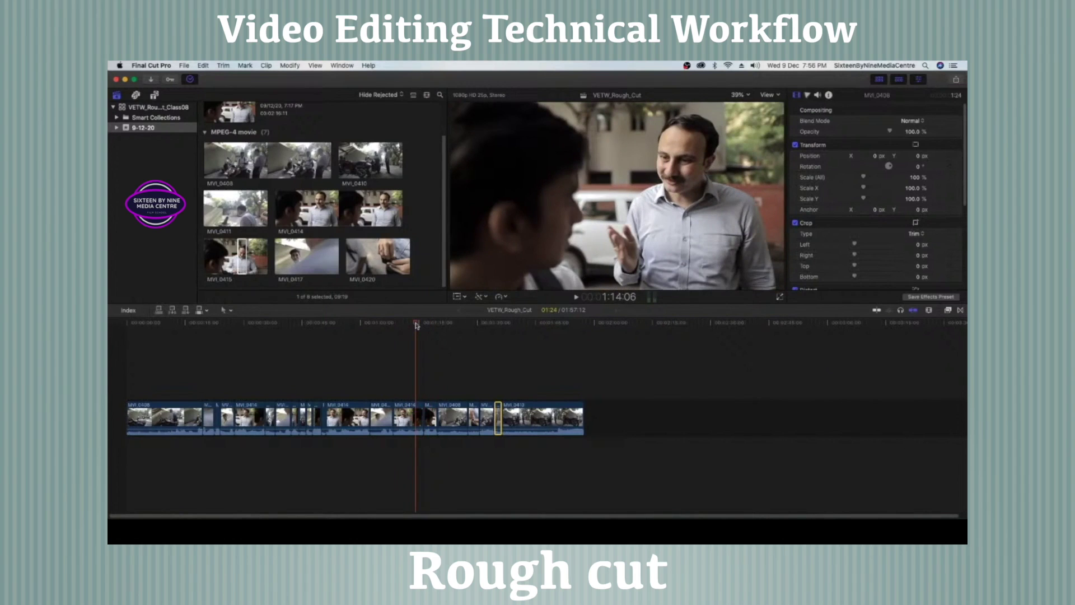
pyautogui.press('space')
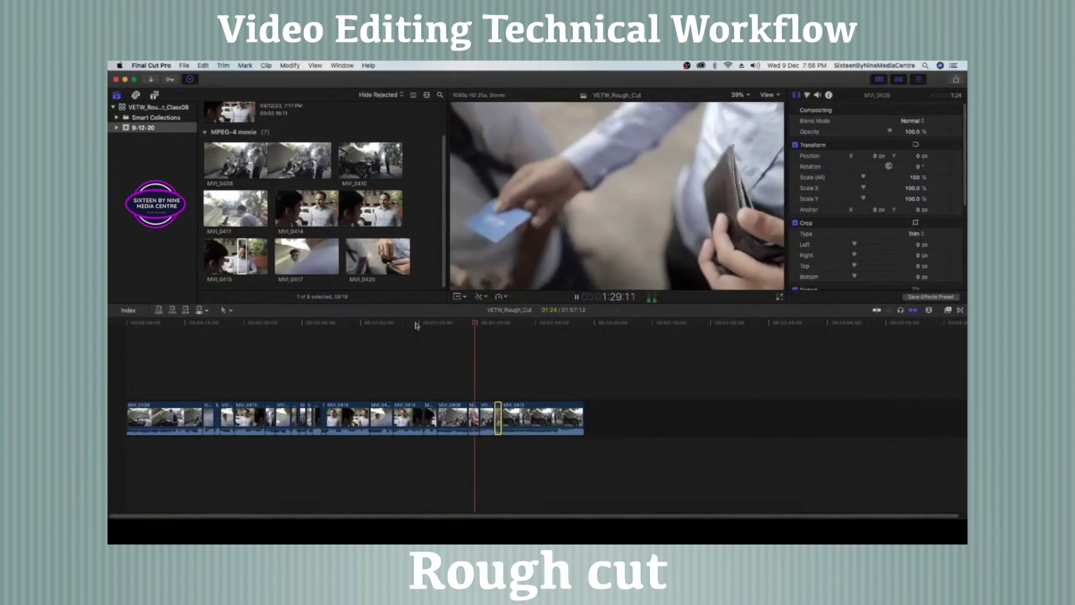
pyautogui.press('space')
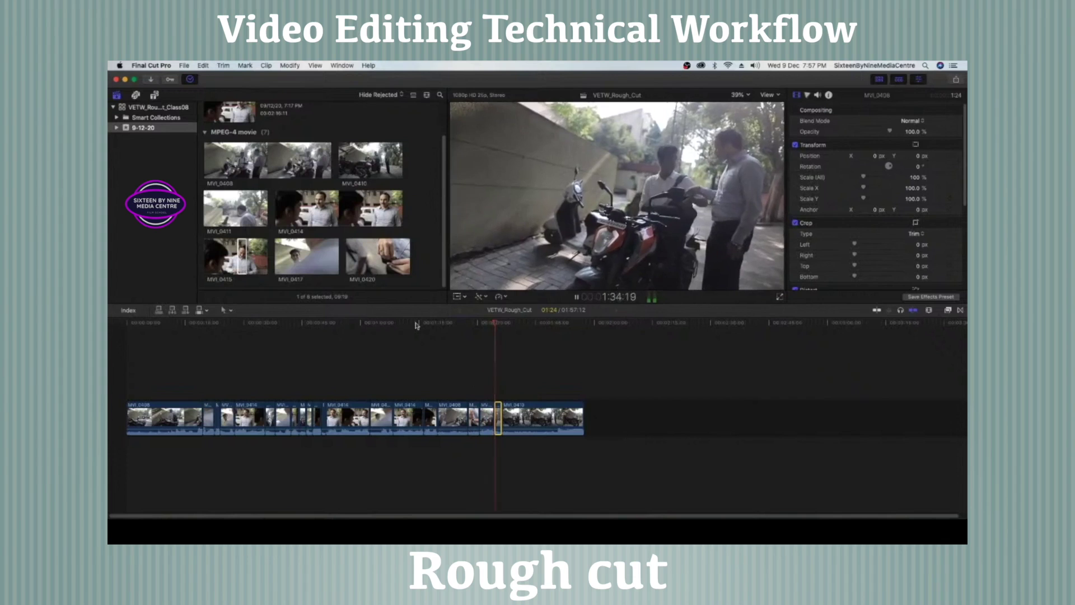
pyautogui.press('space')
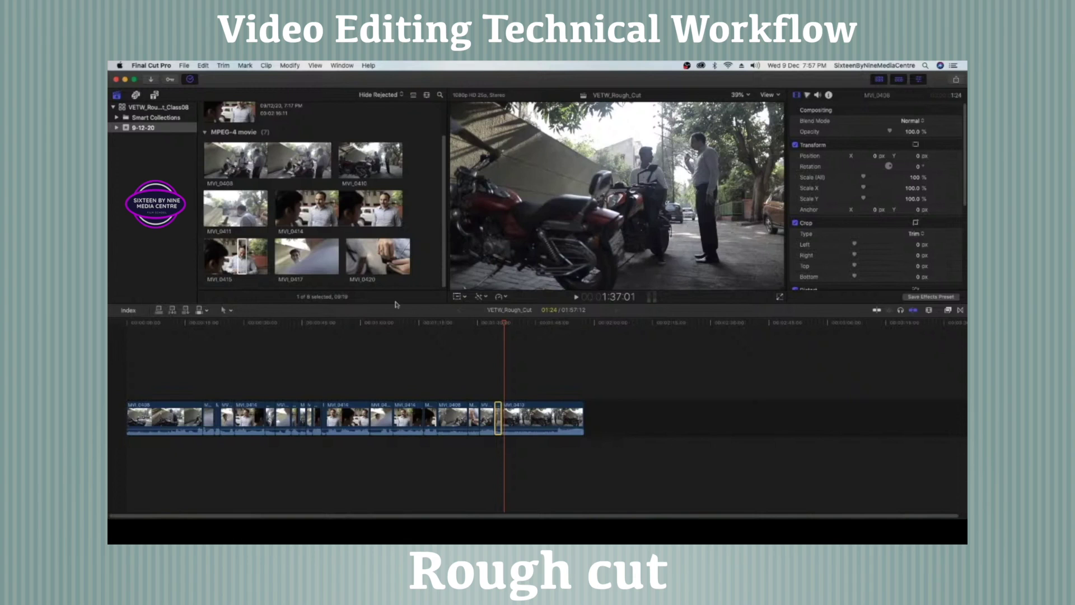
# Scrub through the whole rough cut to its end and back, and return the playhead to the start of the assembly.
pyautogui.moveTo(127, 328); pyautogui.dragTo(584, 390)
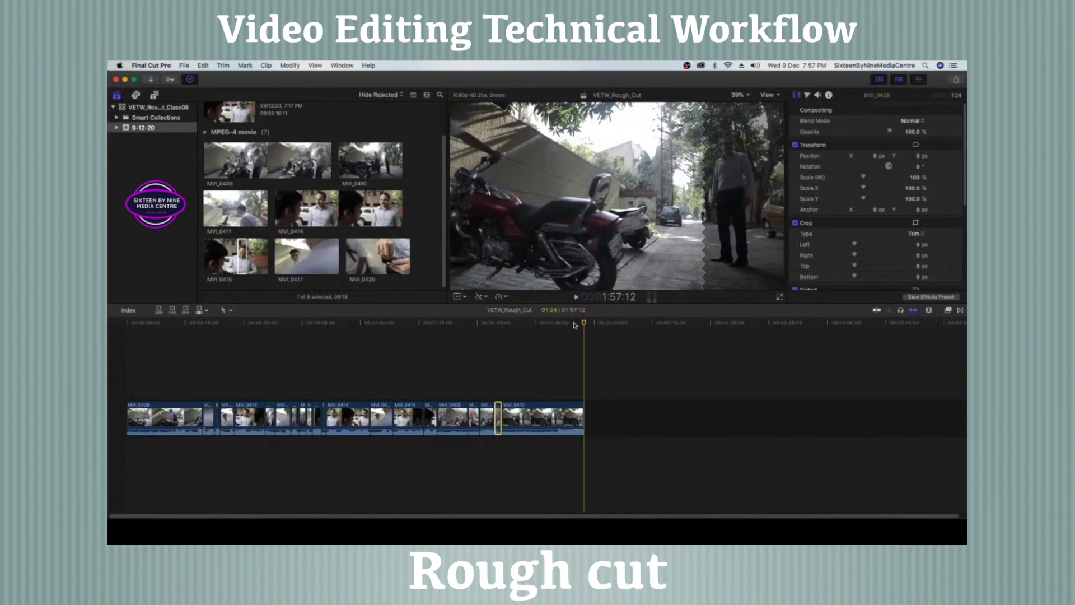
pyautogui.moveTo(572, 327); pyautogui.dragTo(384, 335)
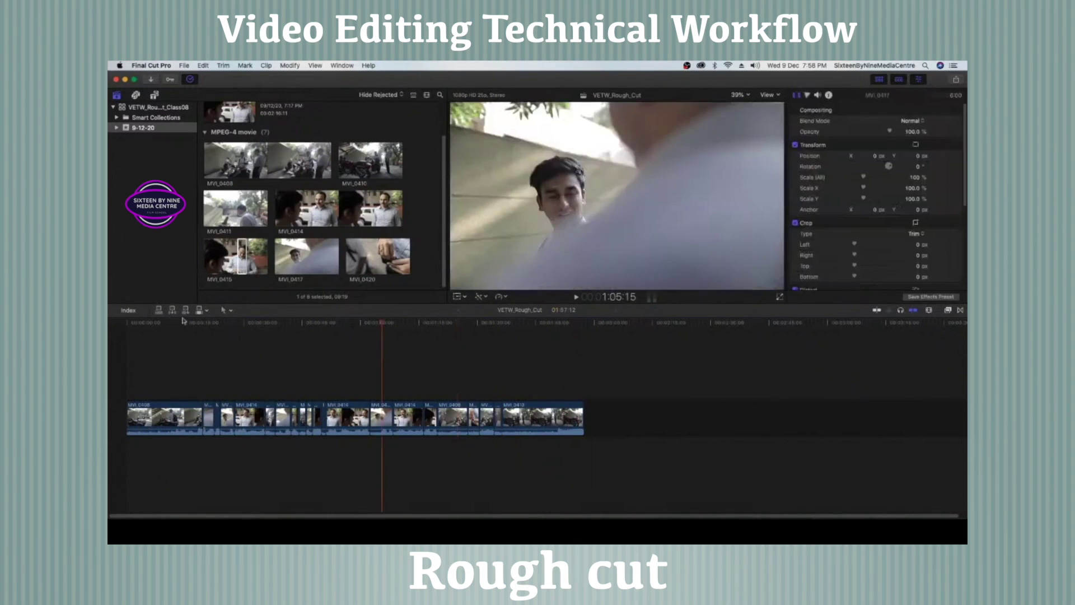
pyautogui.click(131, 330)
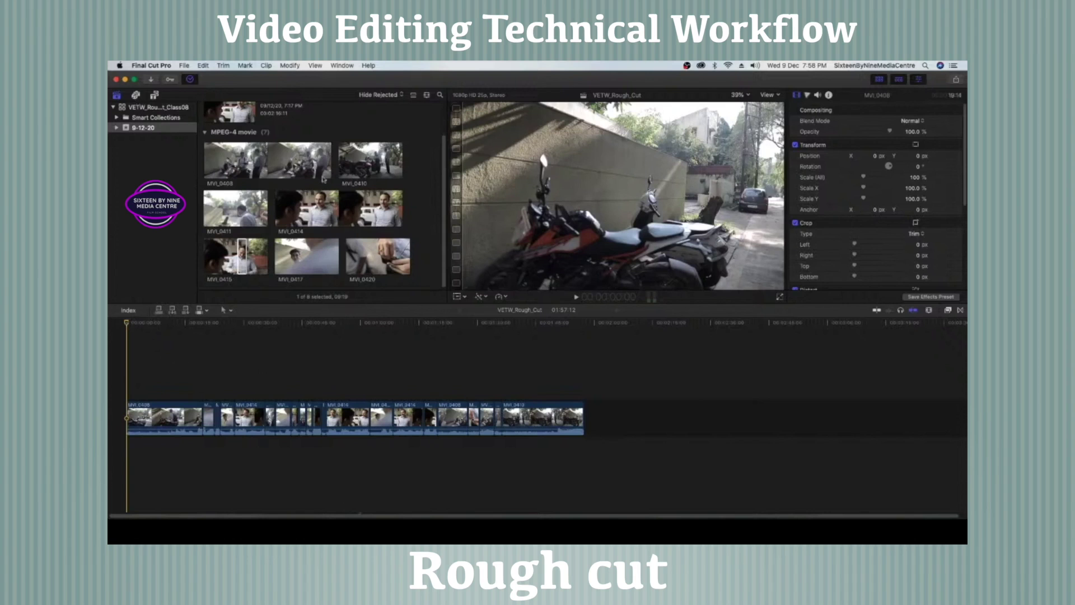
pyautogui.moveTo(129, 326); pyautogui.dragTo(212, 357)
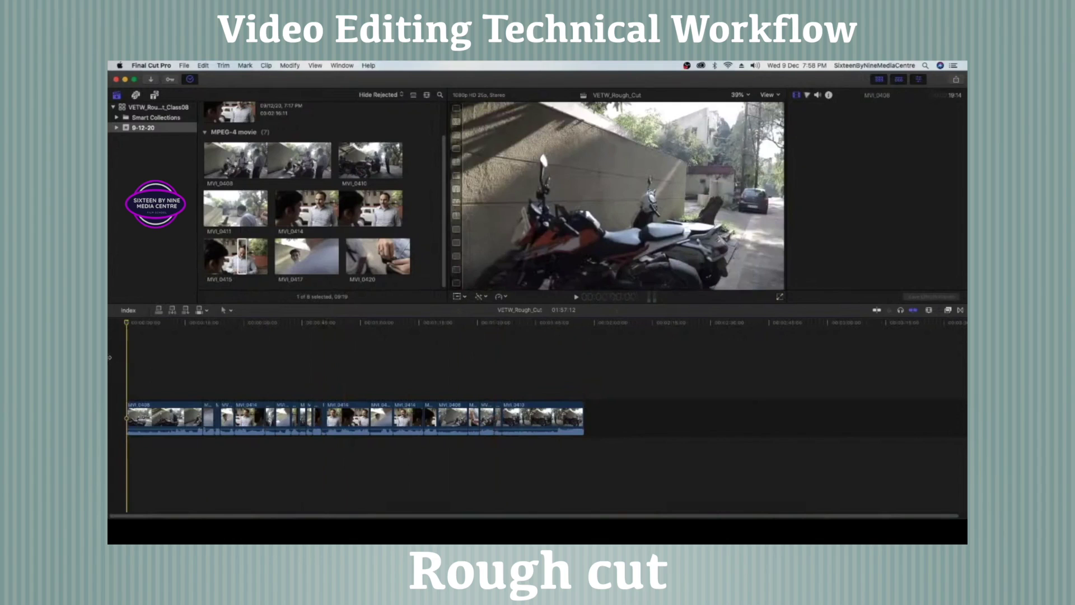